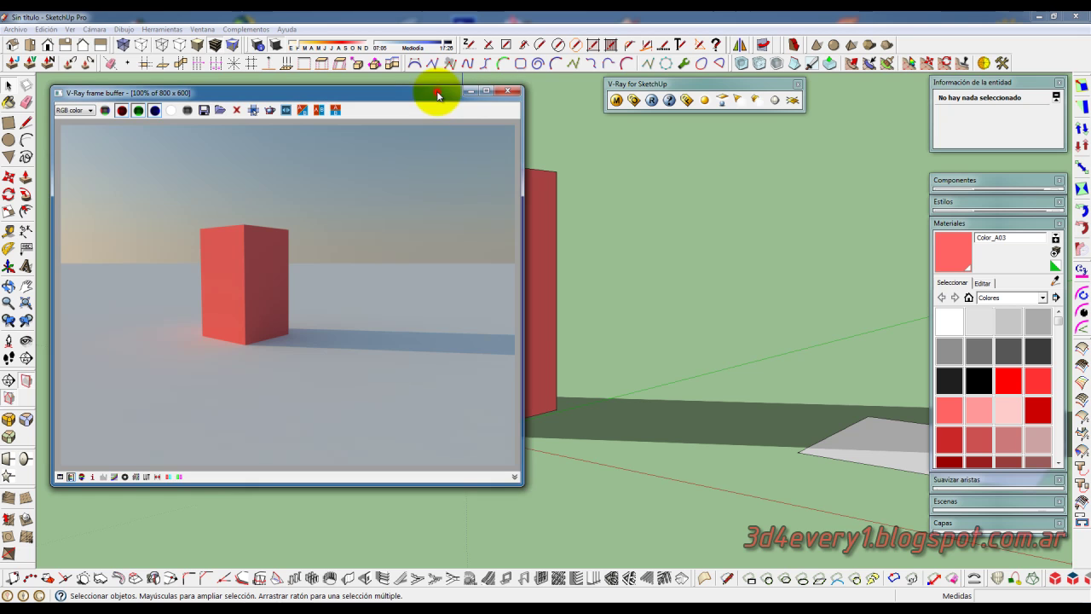
Close the V-Ray frame buffer and place a copy of the red box about 3.57 m behind the original
left_click_drag(438, 94, 453, 97)
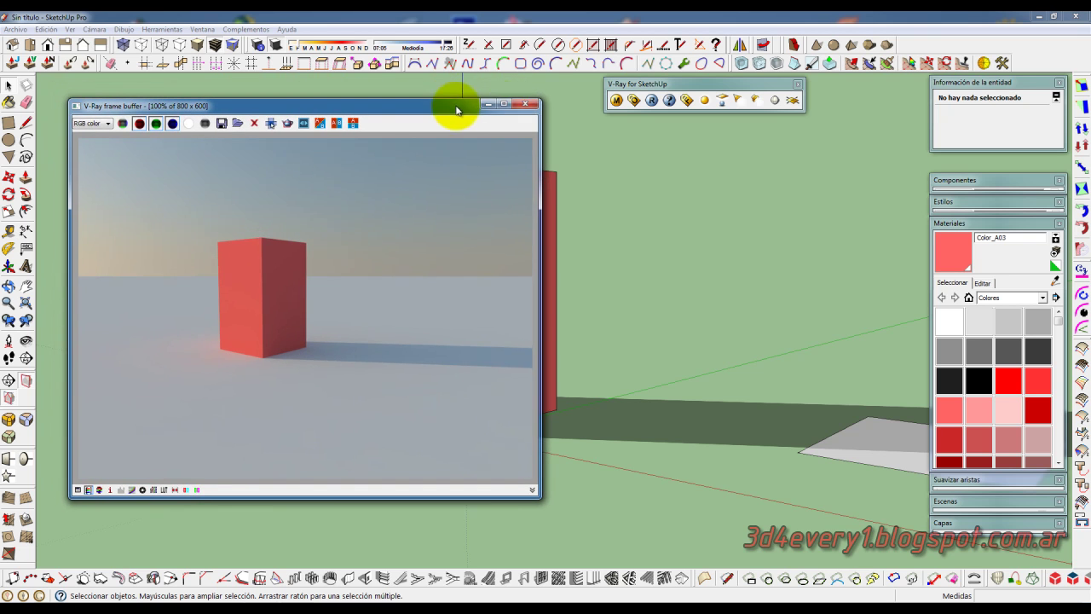
left_click(533, 104)
middle_click_drag(613, 268, 628, 334)
scroll(589, 261, "down", 5)
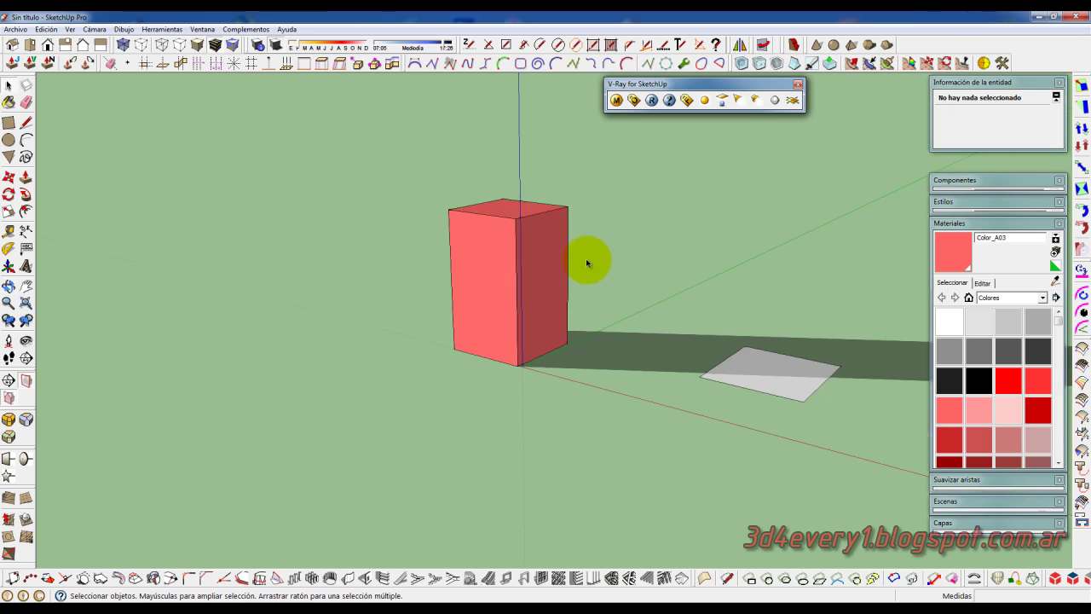
middle_click_drag(584, 253, 540, 287)
left_click(534, 272)
key("m")
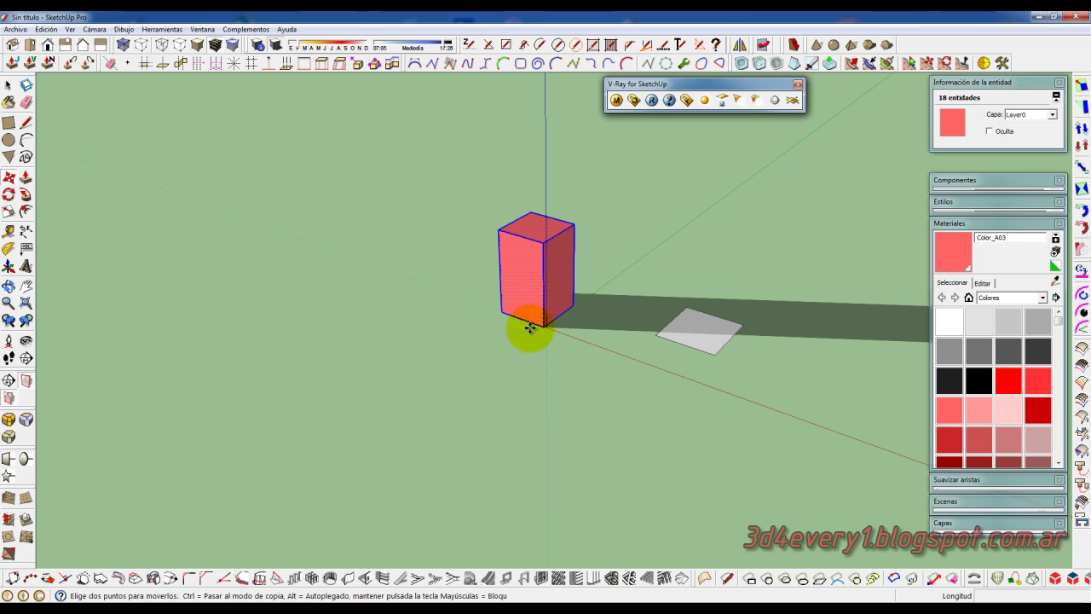
key("ctrl")
left_click(541, 328)
left_click(682, 281)
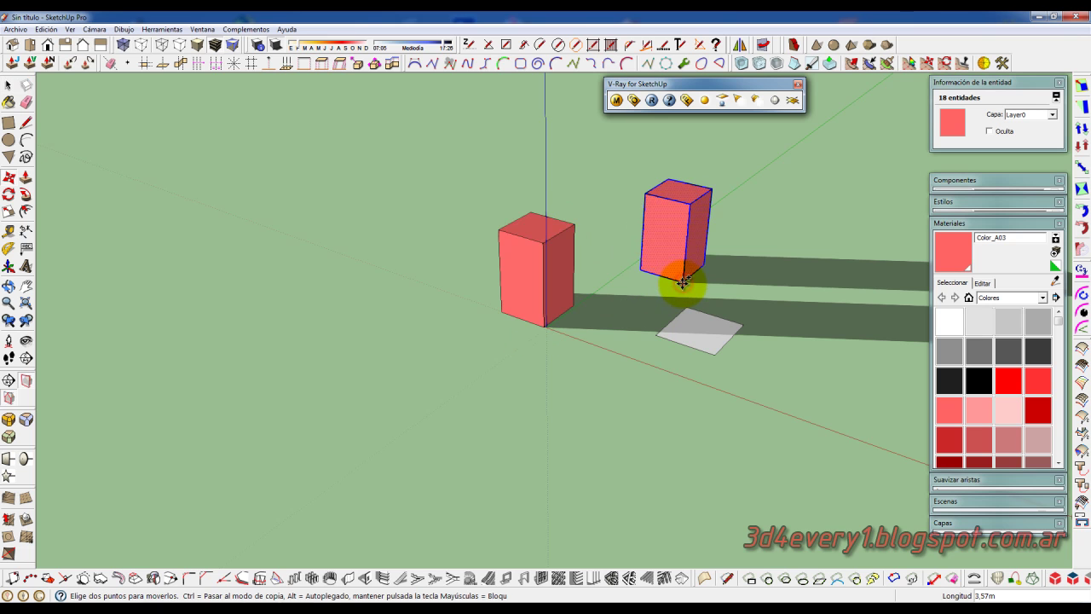
Place three more copies of the red box, scattered behind and to the left of the original
key("ctrl")
left_click(682, 281)
left_click(458, 232)
key("ctrl")
left_click(456, 234)
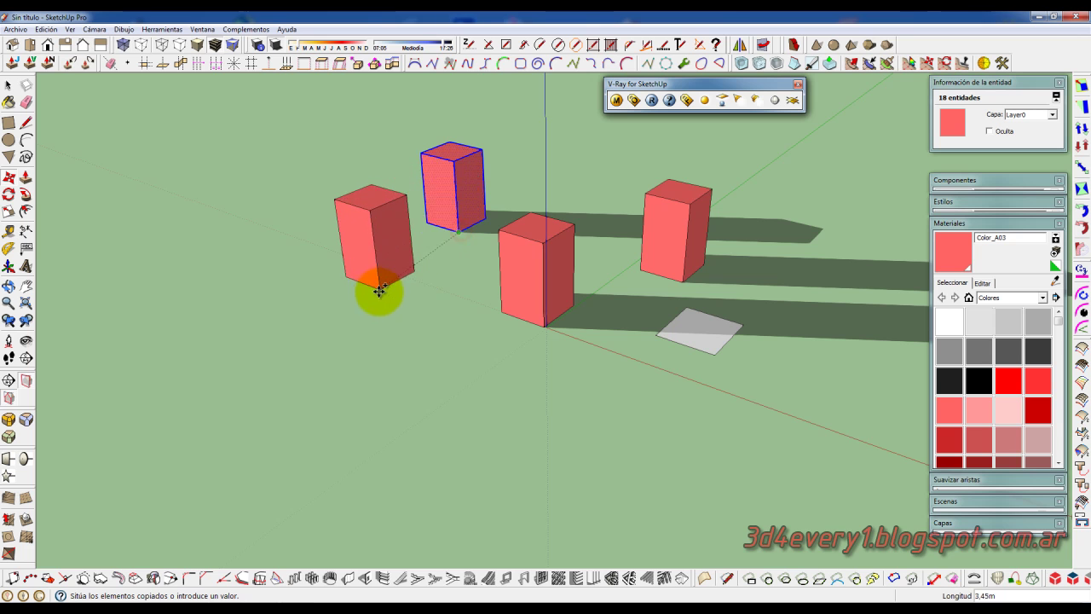
left_click(414, 312)
key("ctrl")
left_click(414, 312)
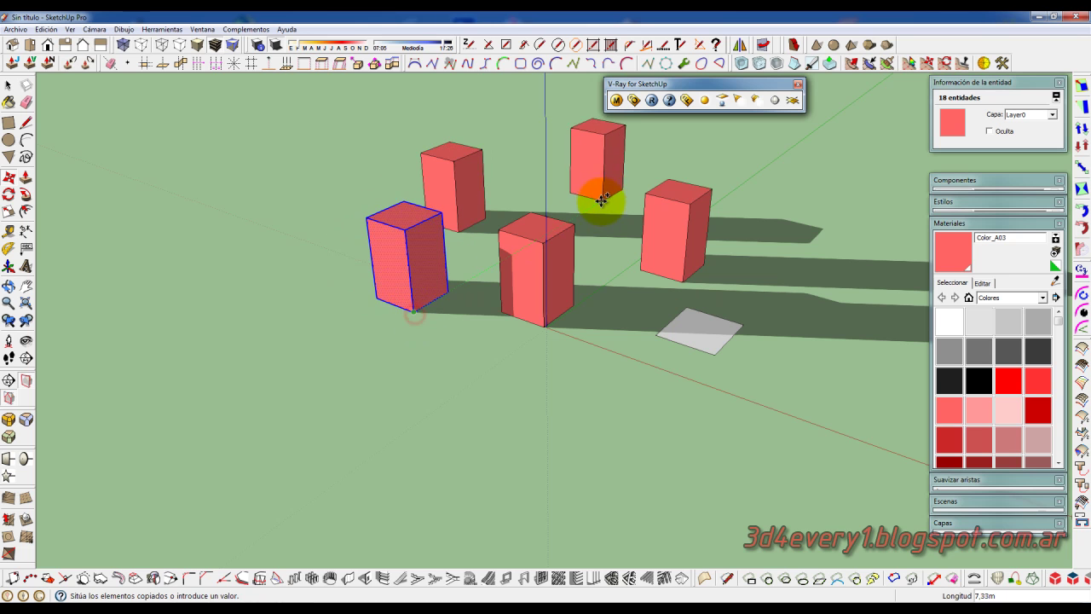
left_click(598, 212)
Place three further copies of the red box to the right and in front, the last about 2.66 m from its source
key("ctrl")
left_click(598, 212)
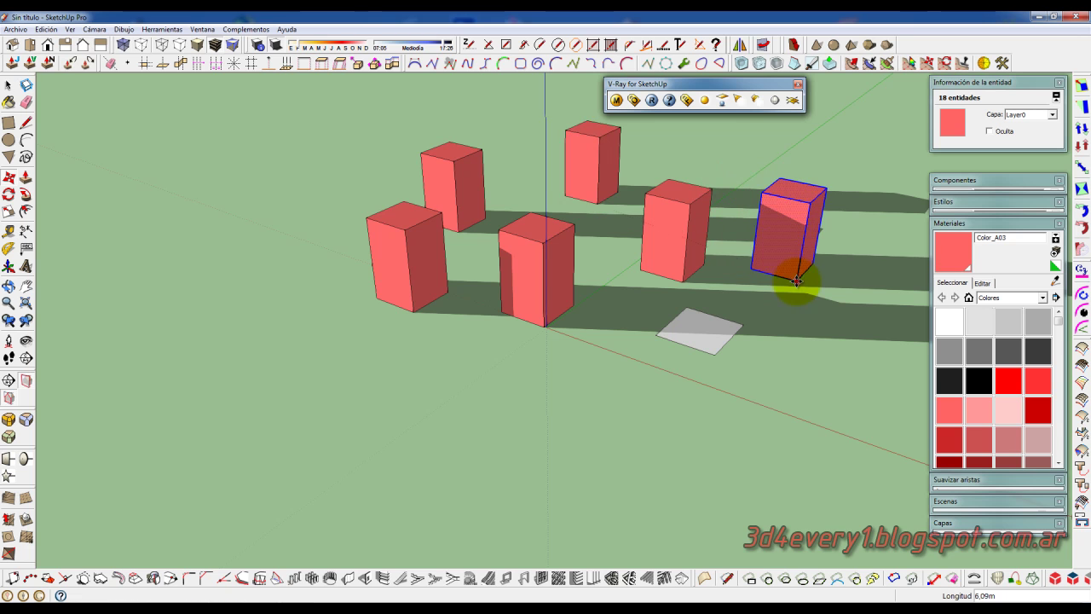
left_click(806, 290)
key("ctrl")
left_click(805, 290)
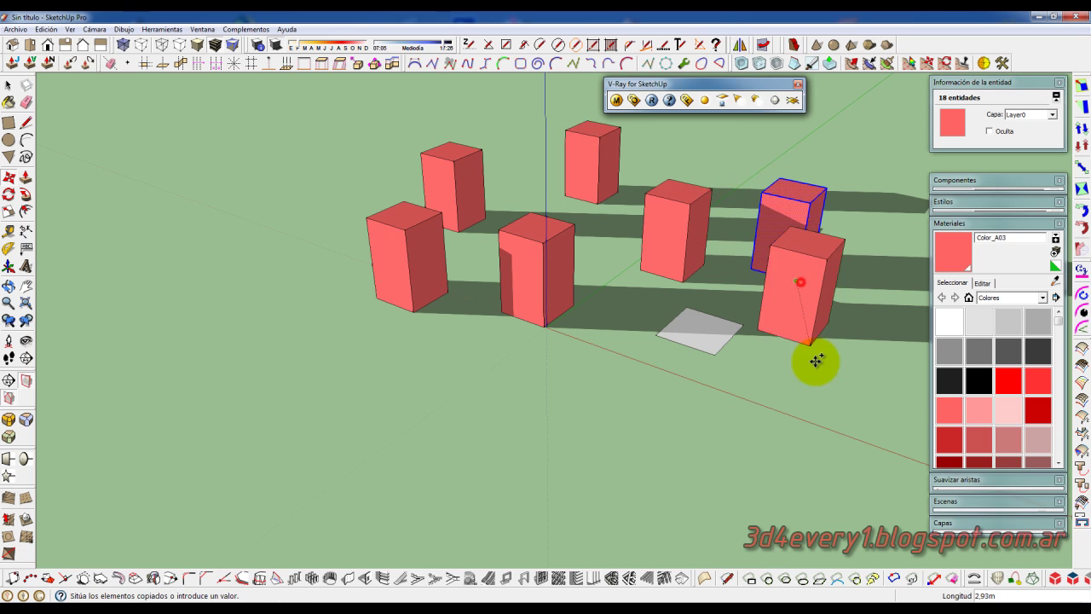
left_click(831, 410)
key("ctrl")
left_click(831, 409)
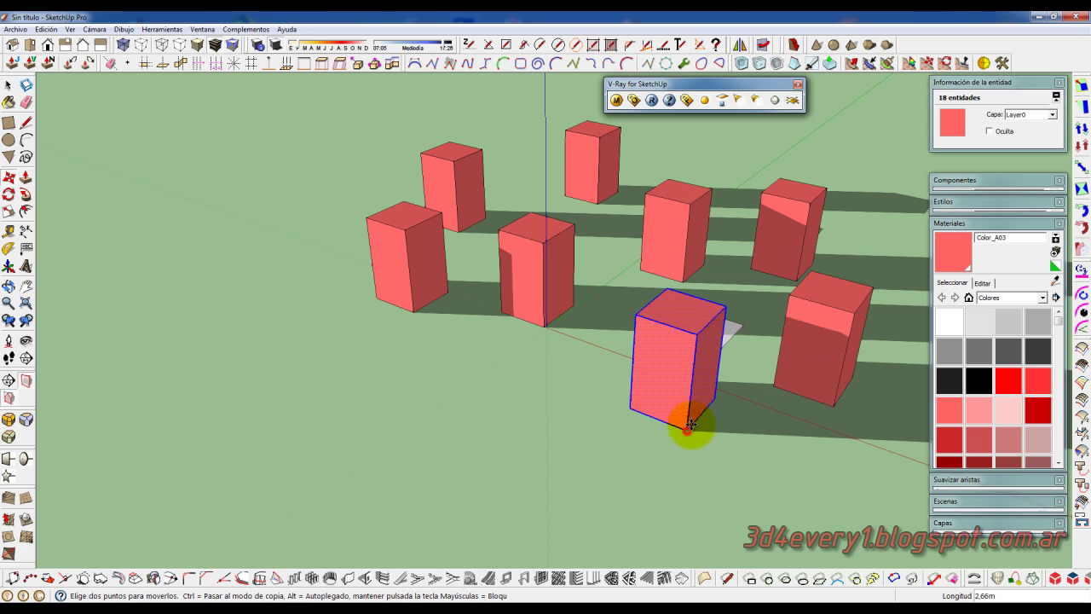
Copy the red box about 10.12 m to the far left, and copy that one about 8.69 m to the front
scroll(663, 322, "down", 1)
scroll(658, 349, "down", 3)
left_click(709, 372)
key("ctrl")
left_click(384, 286)
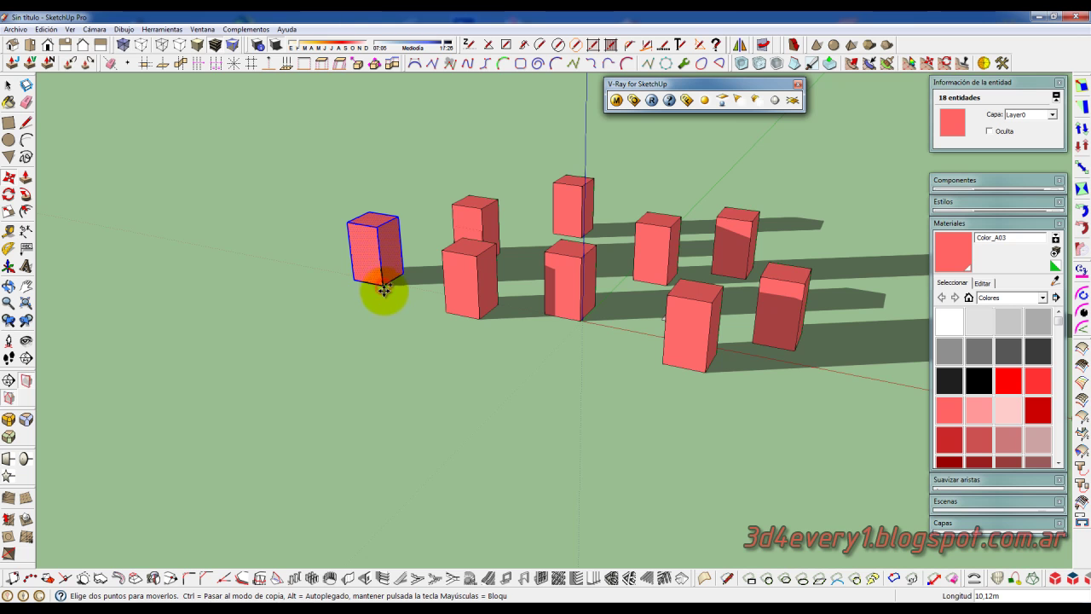
left_click(383, 288)
key("ctrl")
left_click(611, 390)
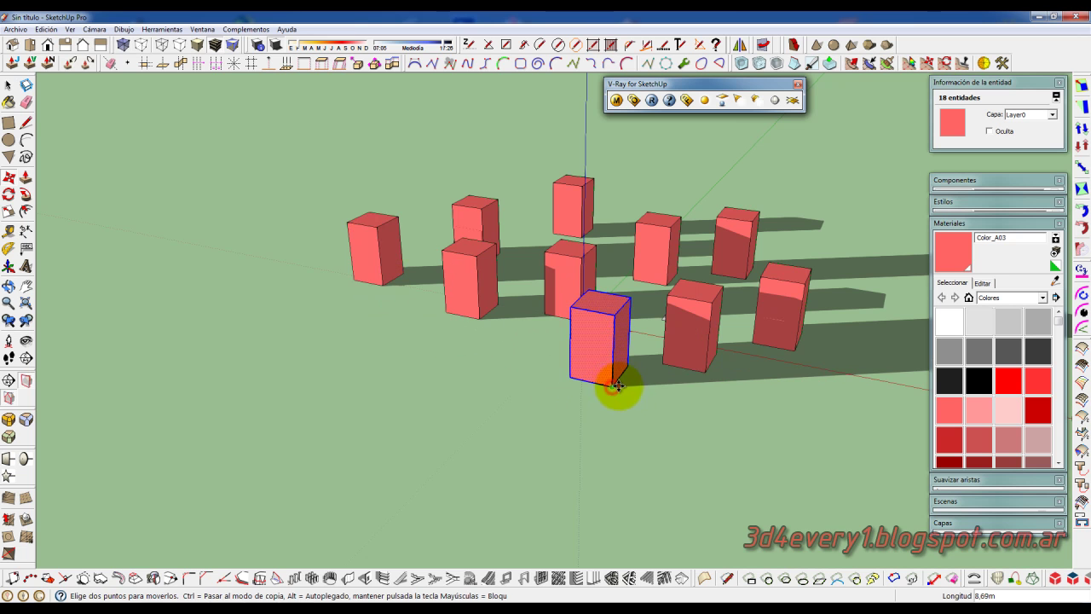
Push/Pull the top of the front box up about 2.70 m and raise the rear right box
middle_click_drag(618, 386, 660, 407)
key("p")
left_click(620, 312)
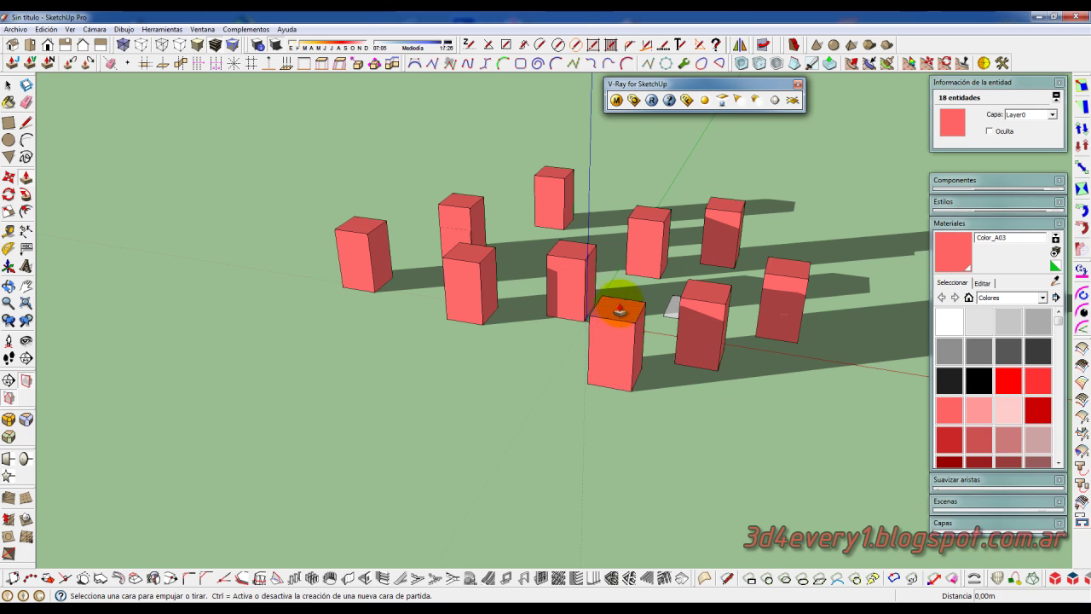
left_click(624, 195)
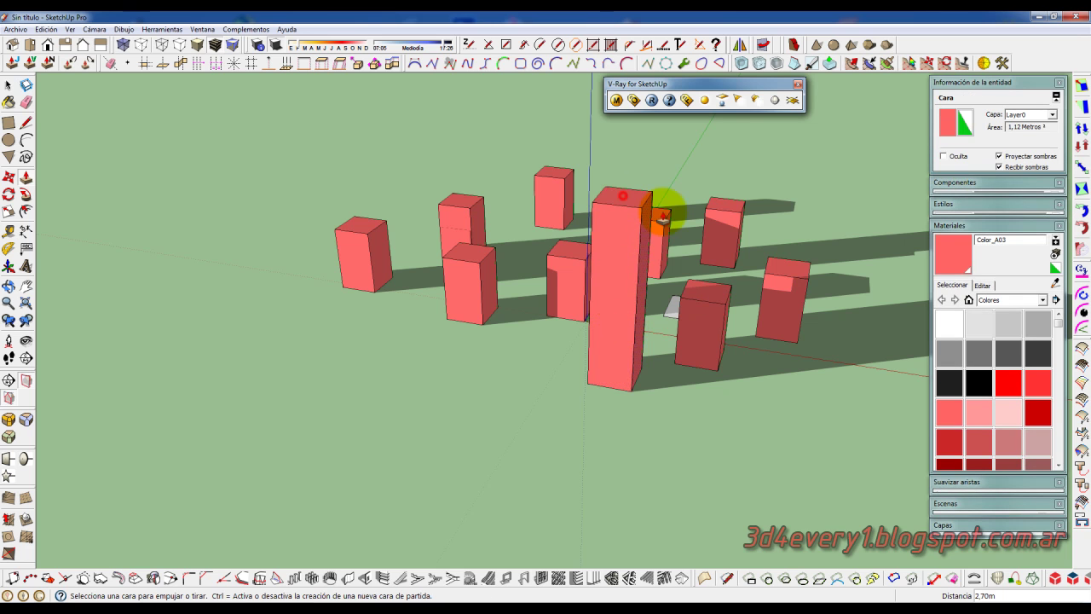
left_click(725, 205)
left_click(726, 159)
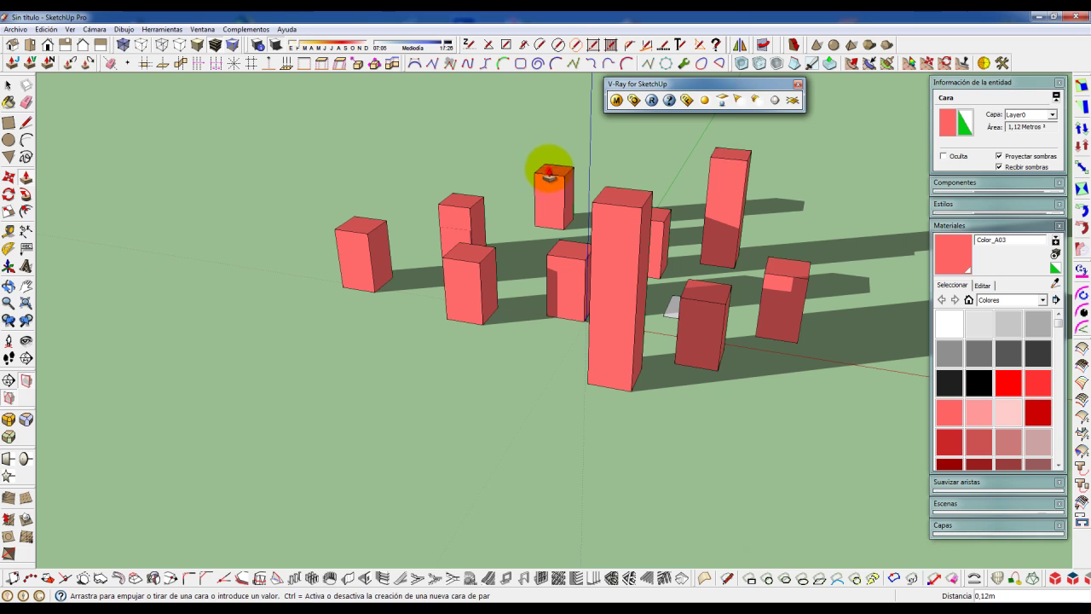
Push/Pull the box behind the origin higher and raise the far right box about 1.02 m
mouse_move(652, 214)
middle_mouse_down()
mouse_move(609, 256)
mouse_move(665, 219)
middle_mouse_up()
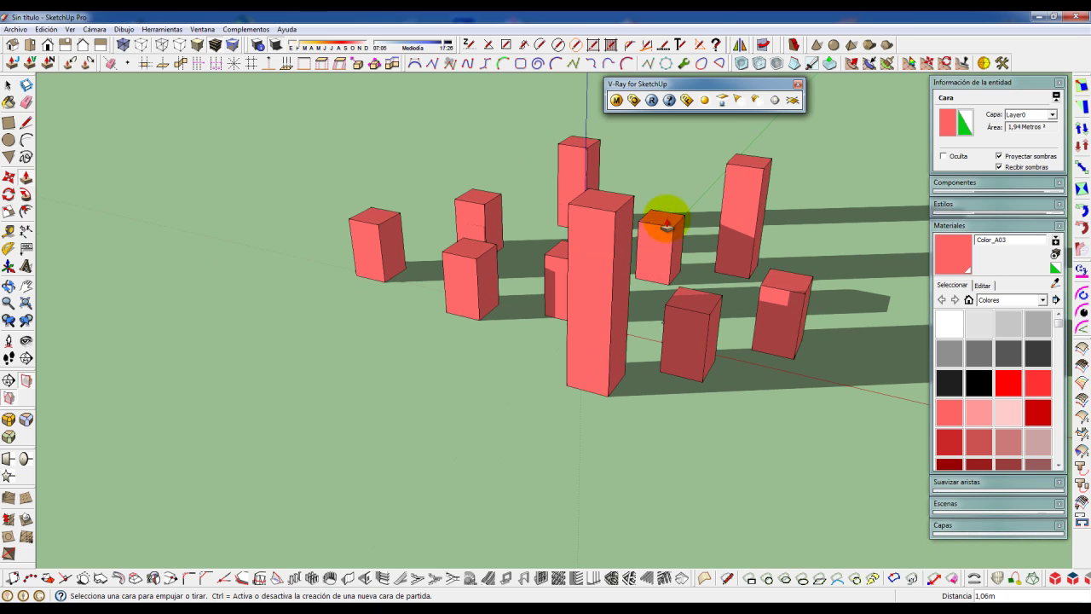
left_click(666, 208)
left_click(658, 184)
left_click(774, 281)
left_click(757, 274)
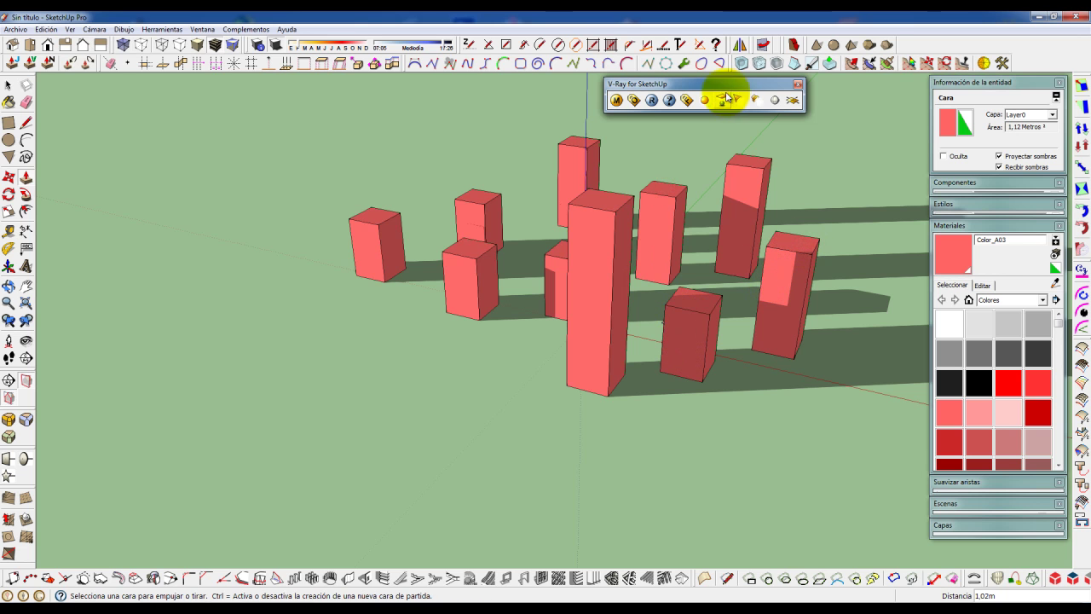
Raise the rear left box about 1.17 m and the box at the origin about 1.26 m with Push/Pull
left_click(794, 102)
middle_click_drag(653, 200, 723, 175)
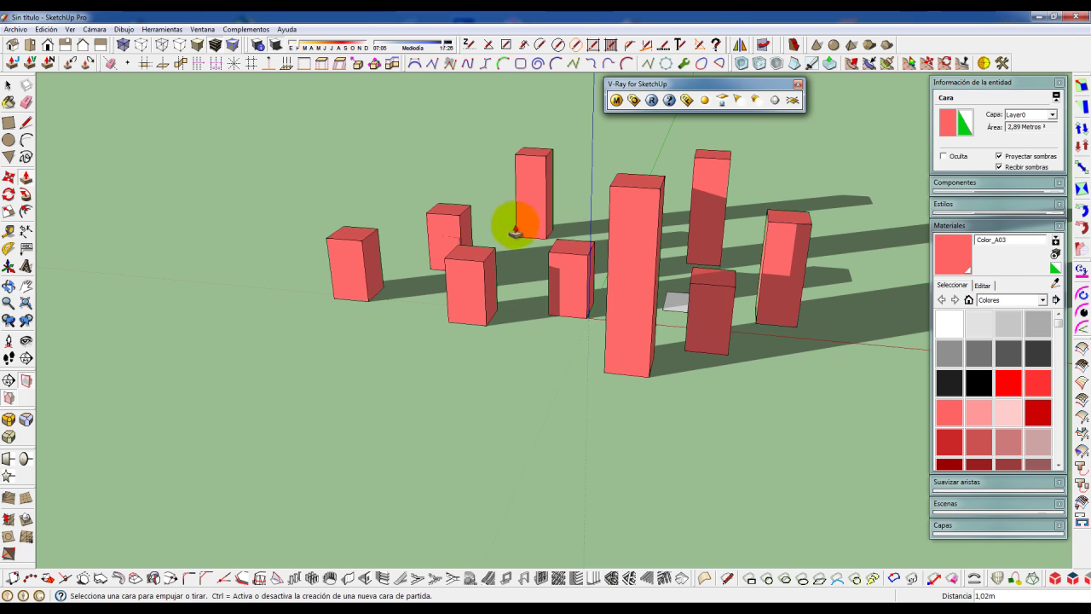
left_click(449, 215)
left_click(446, 175)
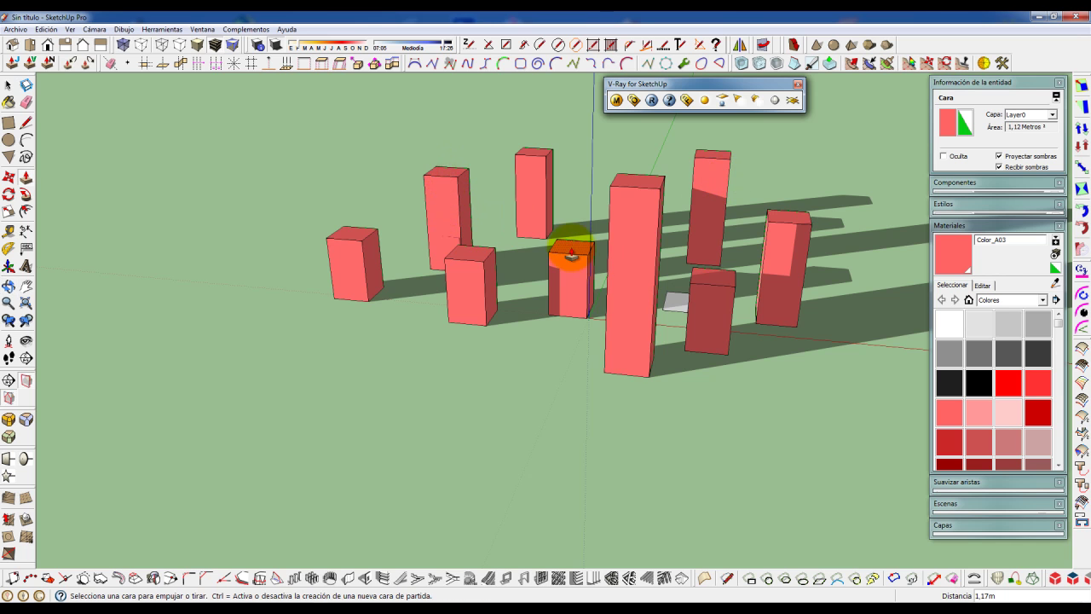
left_click(571, 247)
left_click(569, 209)
Render the scene with V-Ray from a low view facing the shaded sides of the boxes
mouse_move(531, 297)
middle_mouse_down()
mouse_move(638, 295)
mouse_move(548, 293)
middle_mouse_up()
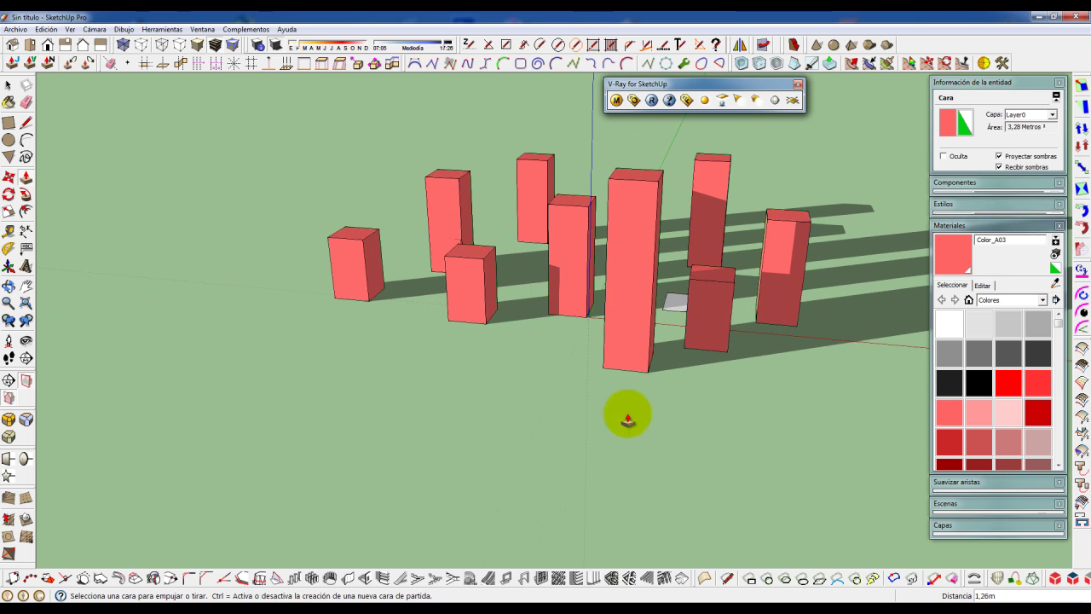
middle_click_drag(738, 411, 529, 421)
middle_click_drag(601, 451, 552, 423)
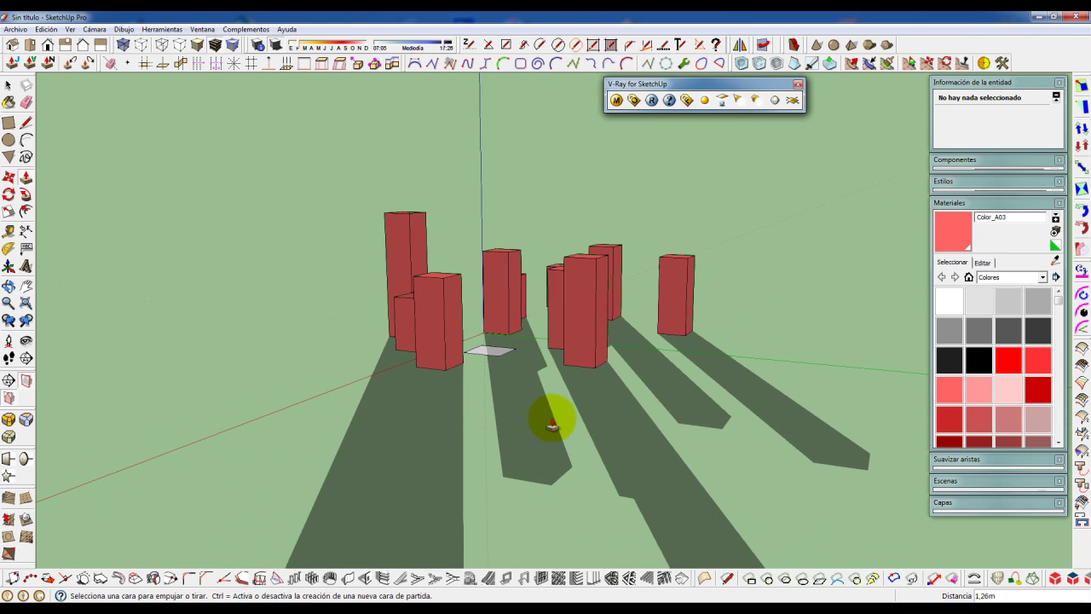
scroll(551, 413, "up", 4)
scroll(516, 462, "down", 2)
middle_click_drag(517, 463, 552, 459)
scroll(524, 433, "up", 1)
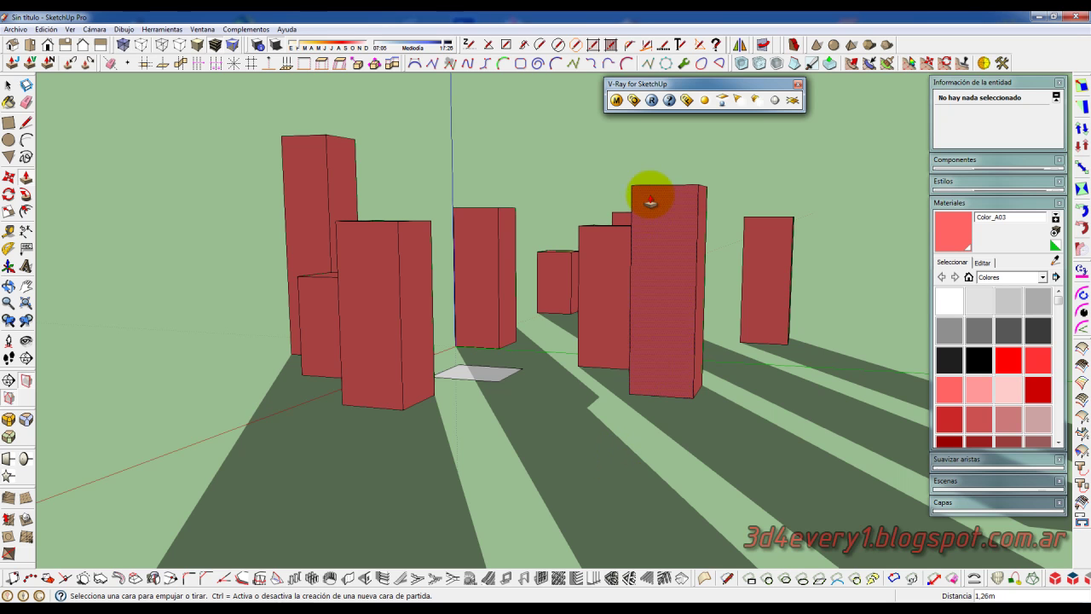
left_click(652, 100)
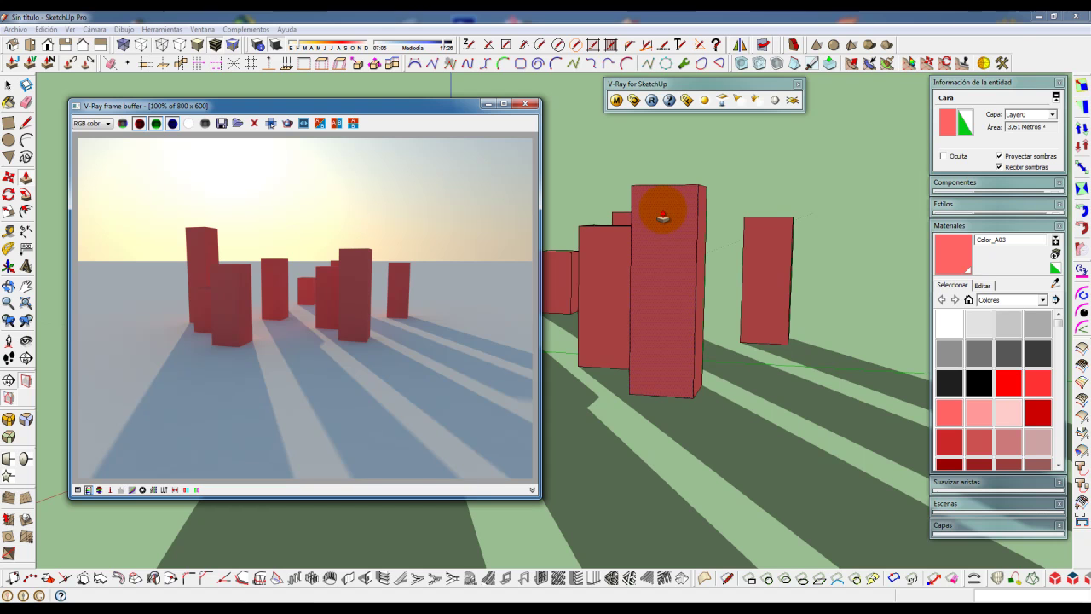
left_click(571, 354)
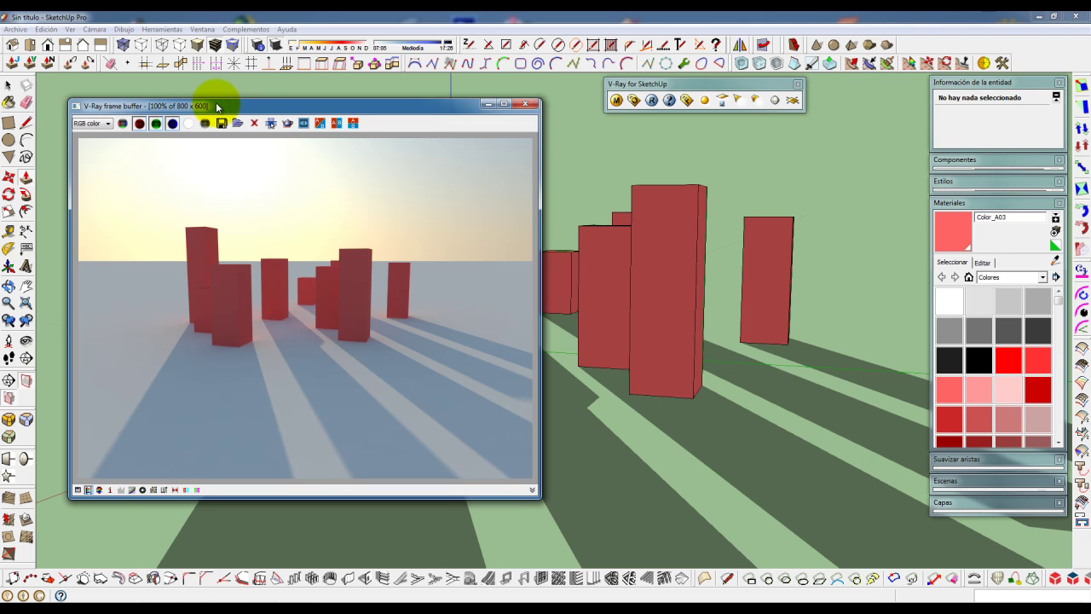
left_click_drag(362, 107, 388, 101)
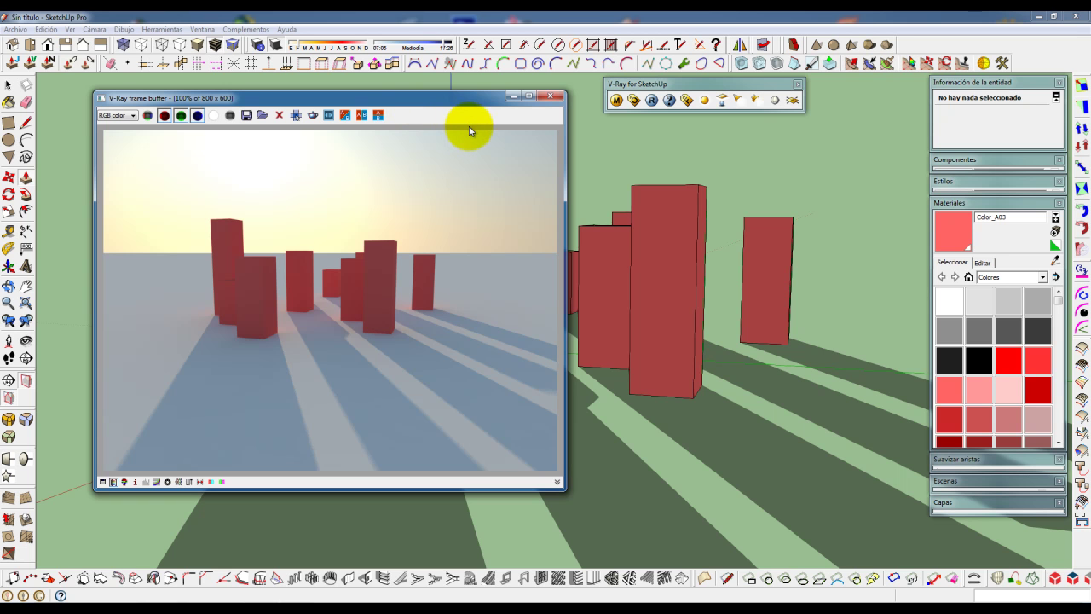
left_click_drag(462, 102, 452, 97)
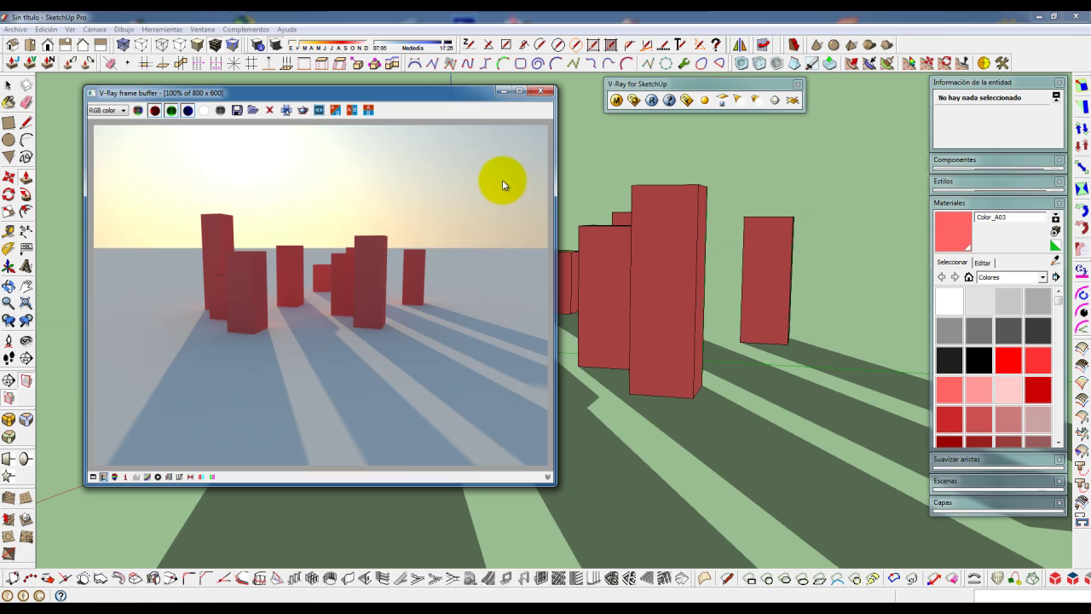
Select the whole tall foreground box right of centre and paint it with the orange material Color_B02
left_click(684, 288)
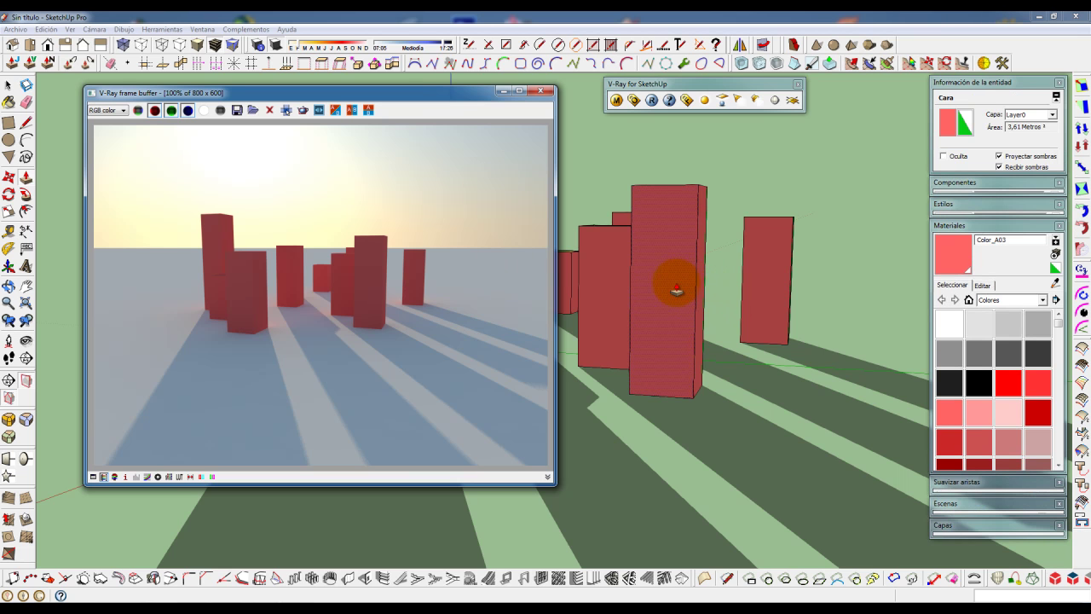
left_click(9, 84)
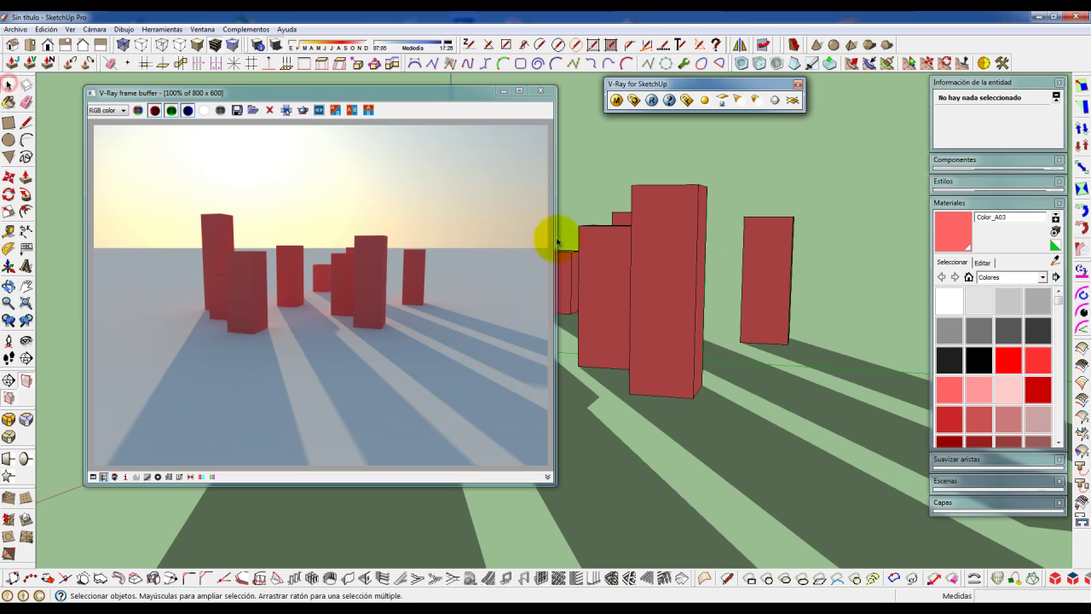
left_click(669, 240)
triple_click(668, 246)
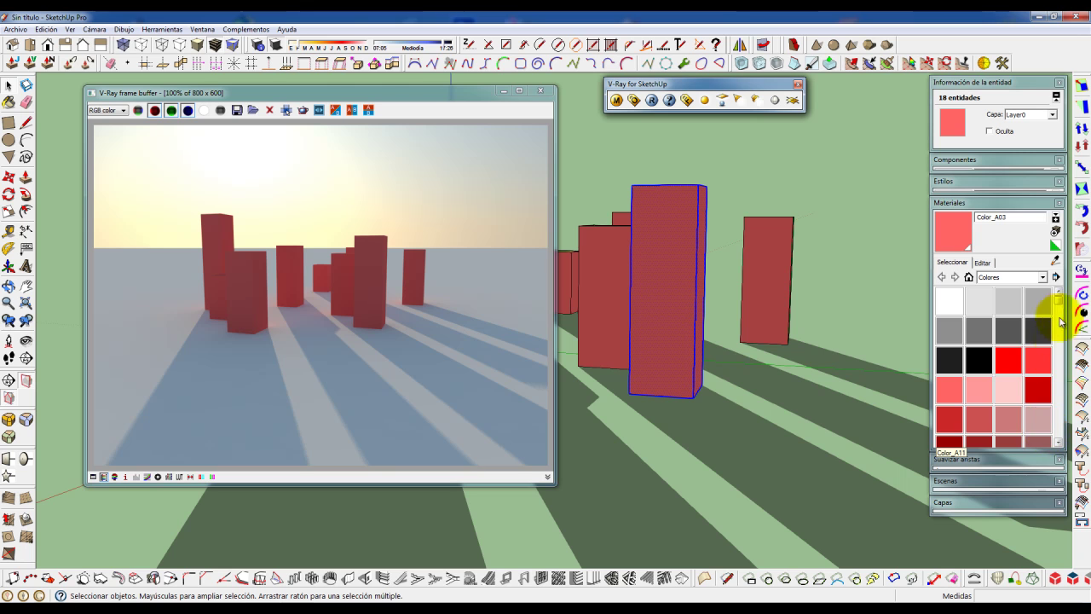
scroll(1062, 315, "down", 3)
left_click(949, 381)
left_click(658, 288)
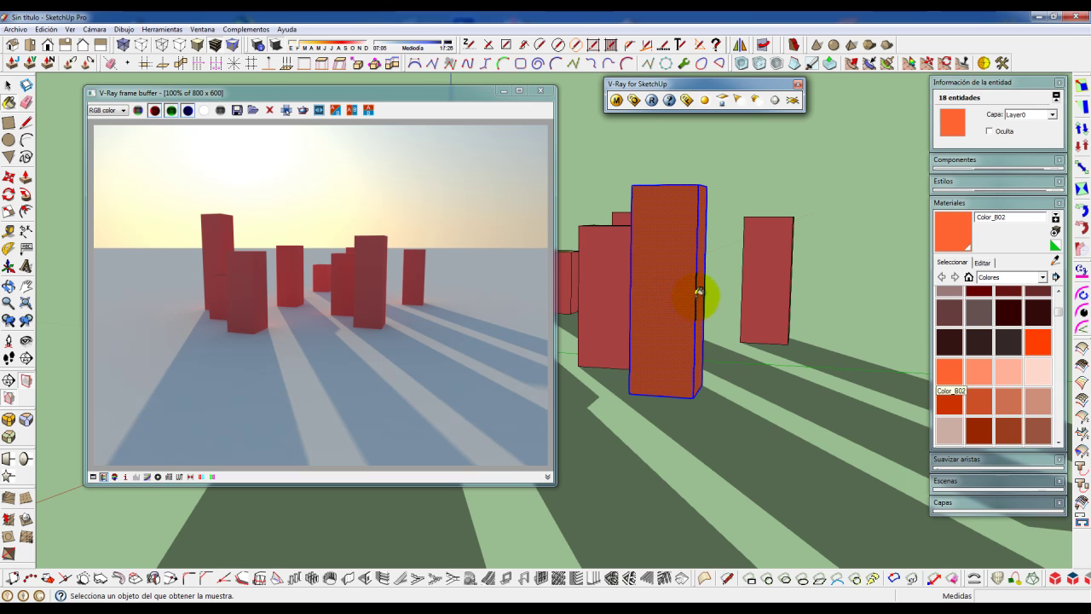
key("space")
left_click(742, 172)
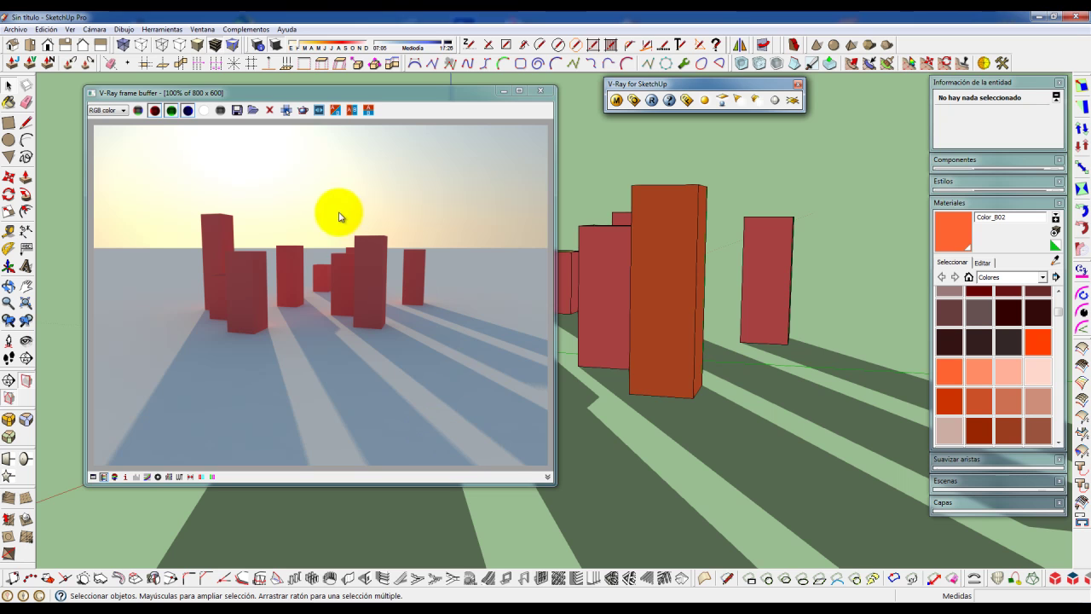
Mark a render region around the recoloured box in the V-Ray frame buffer and render only that region
left_click(303, 109)
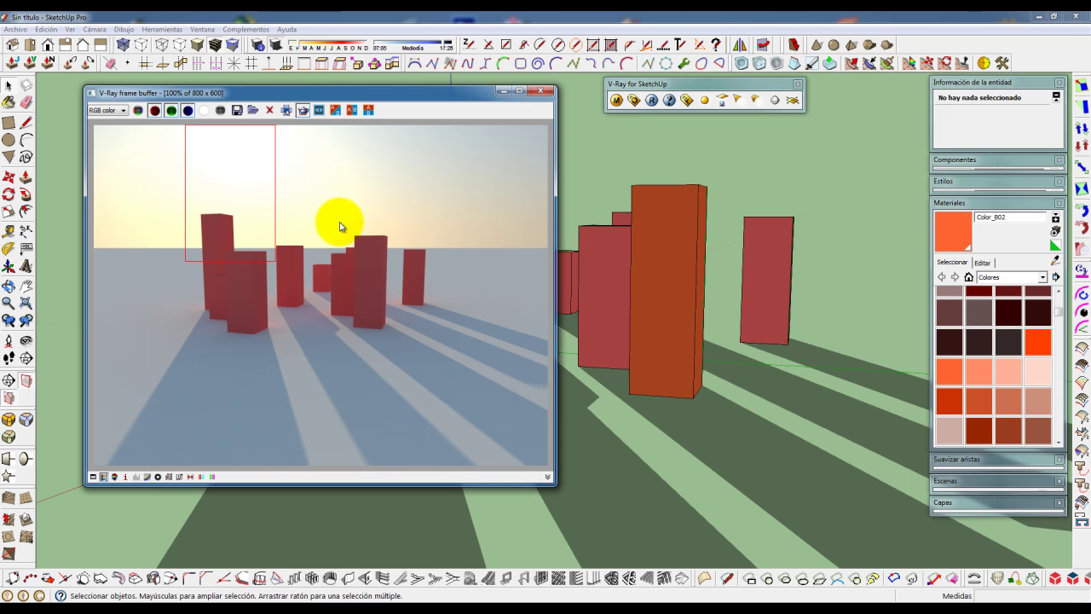
left_click_drag(341, 226, 402, 339)
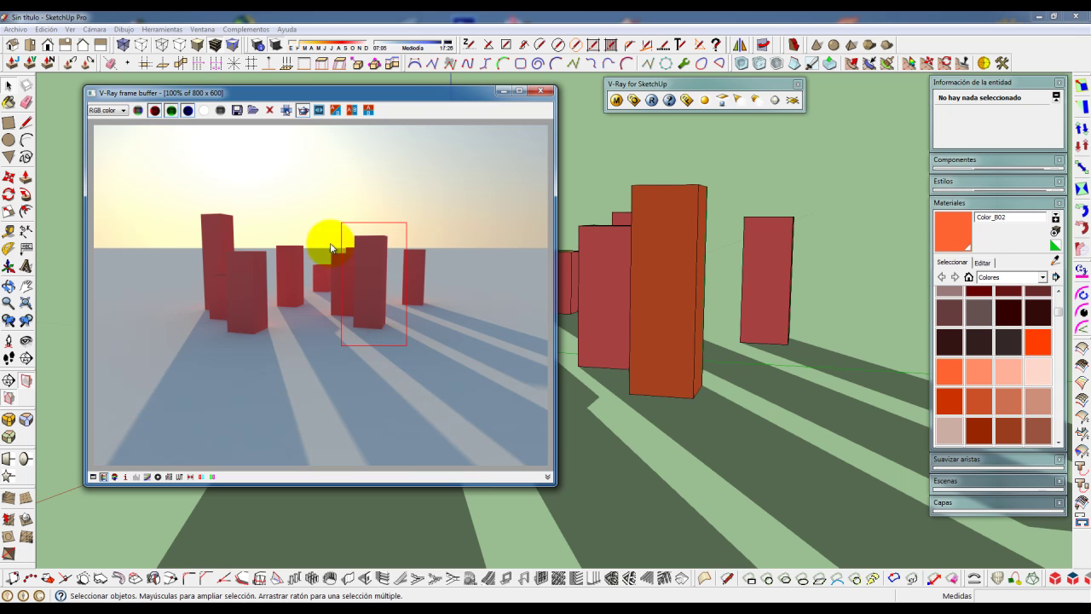
left_click(651, 99)
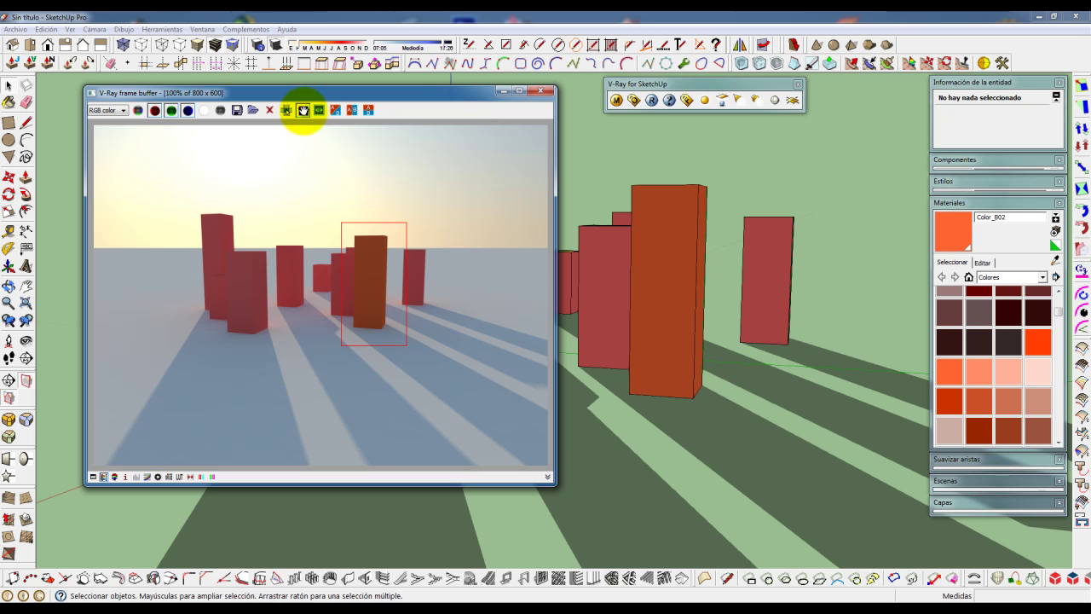
Select the whole isolated red box beyond the orange one and paint it with the material Color_B10
double_click(761, 263)
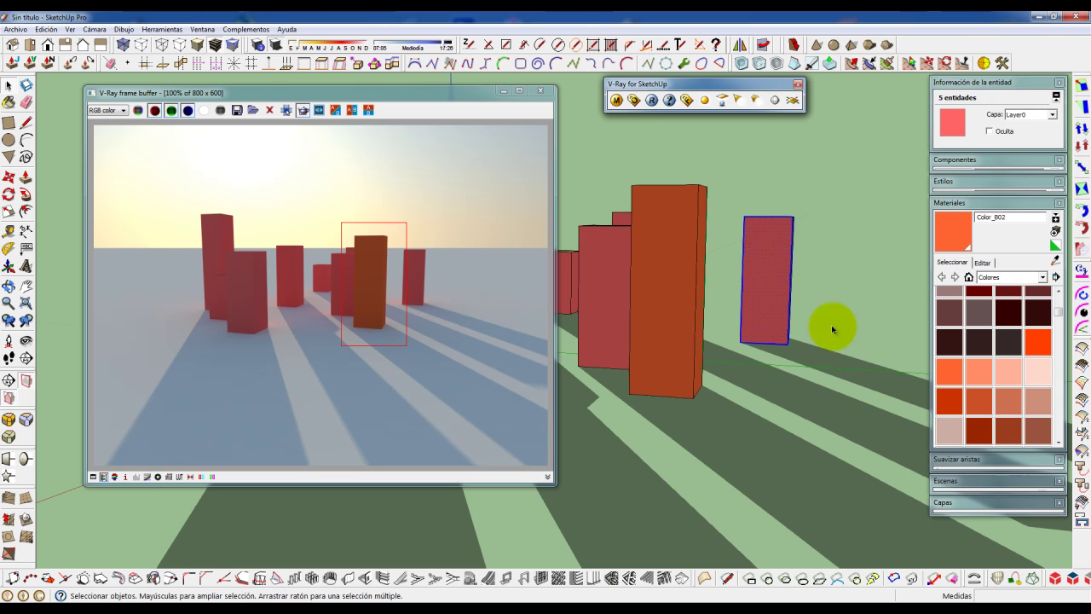
left_click(762, 260)
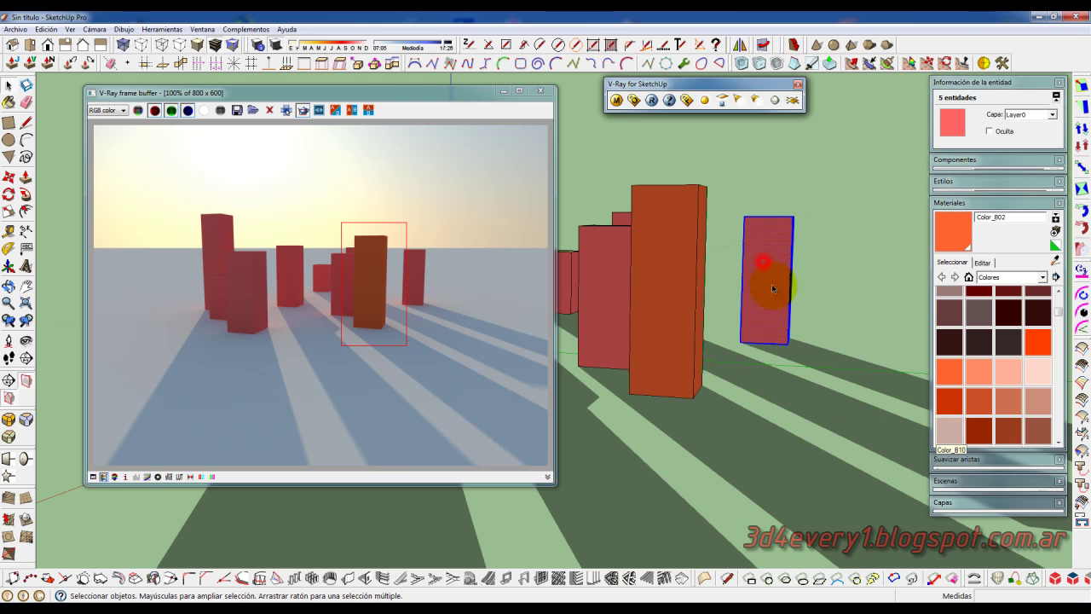
left_click(947, 432)
left_click(775, 281)
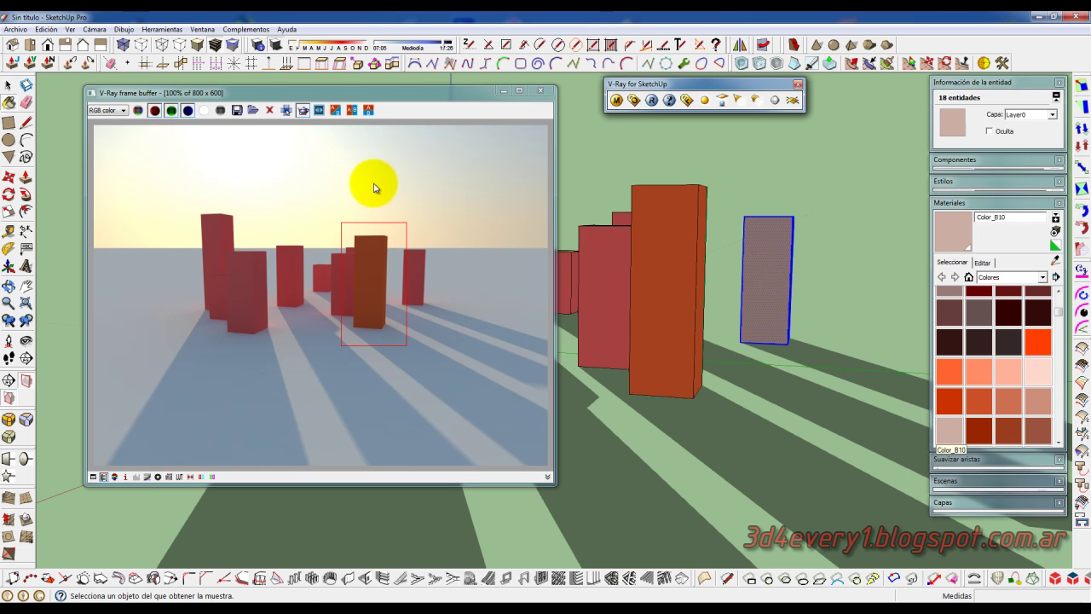
Render only a region around the Color_B10 box in the V-Ray frame buffer and turn region rendering off
left_click_drag(387, 228, 442, 313)
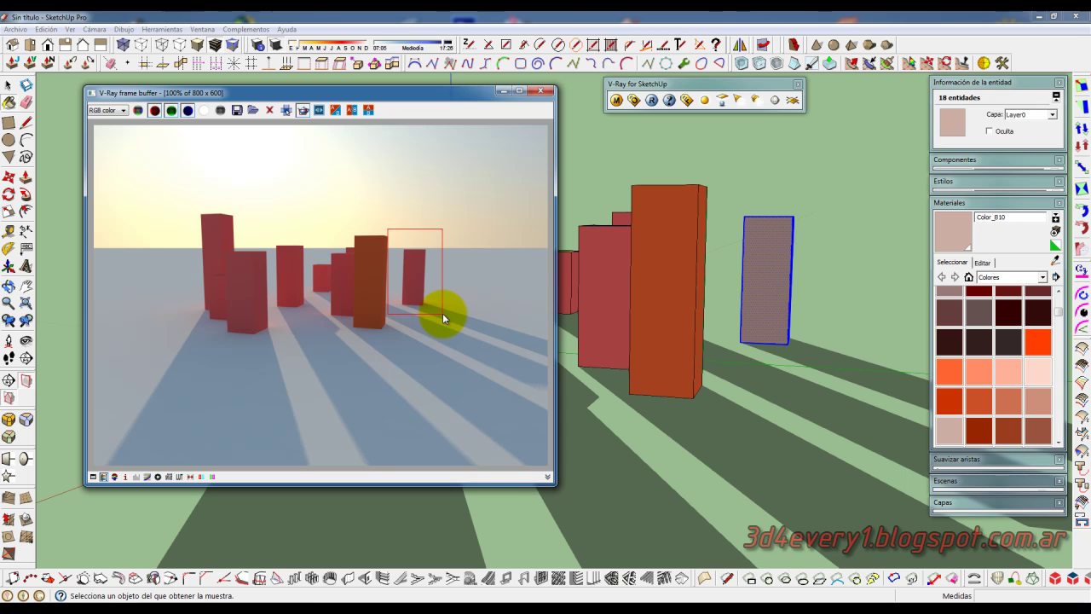
left_click(652, 100)
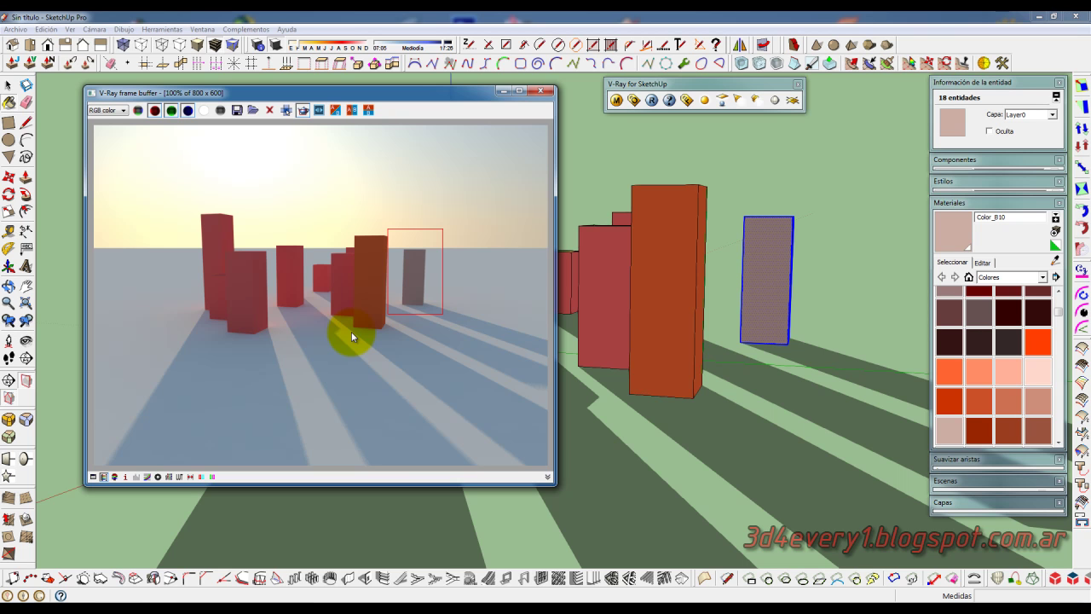
left_click(303, 109)
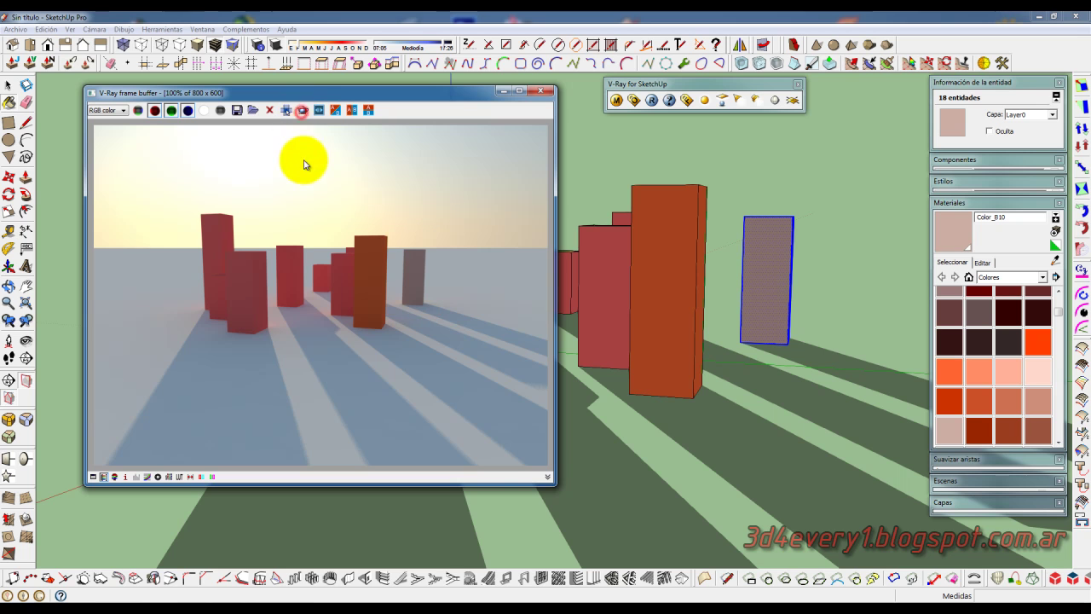
left_click(303, 110)
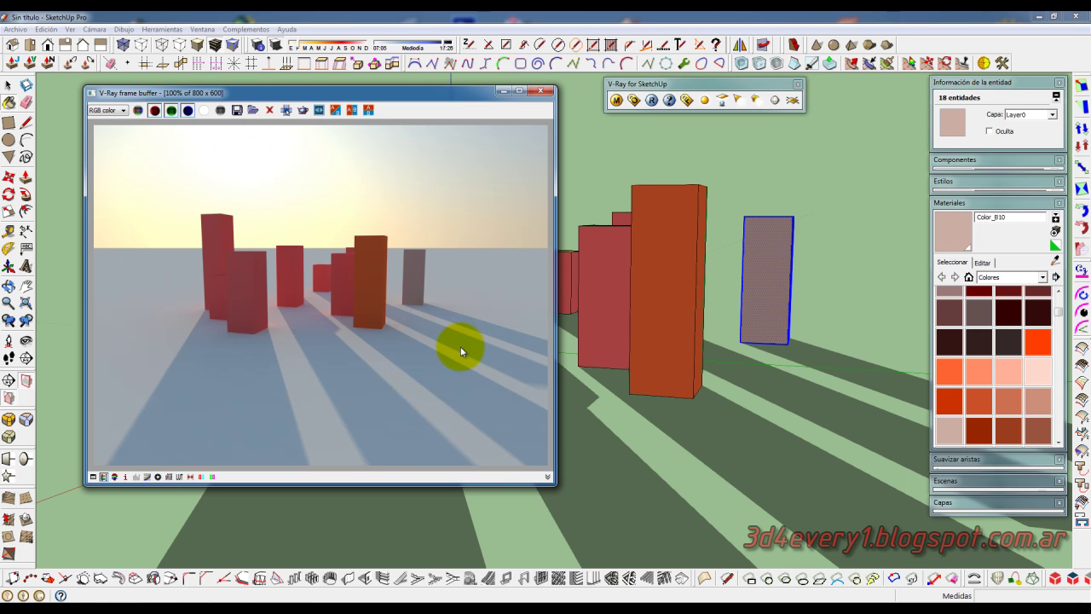
Set the V-Ray output size to a width of 320 and a height of 240
left_click(633, 100)
mouse_move(404, 91)
left_mouse_down()
mouse_move(835, 93)
mouse_move(811, 91)
left_mouse_up()
left_click(699, 237)
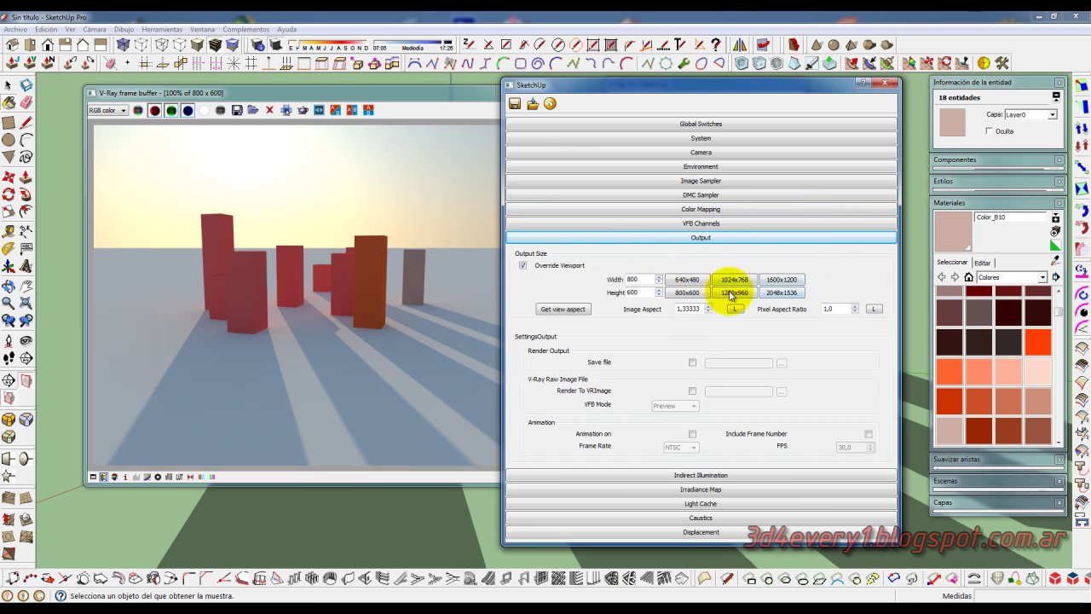
double_click(635, 280)
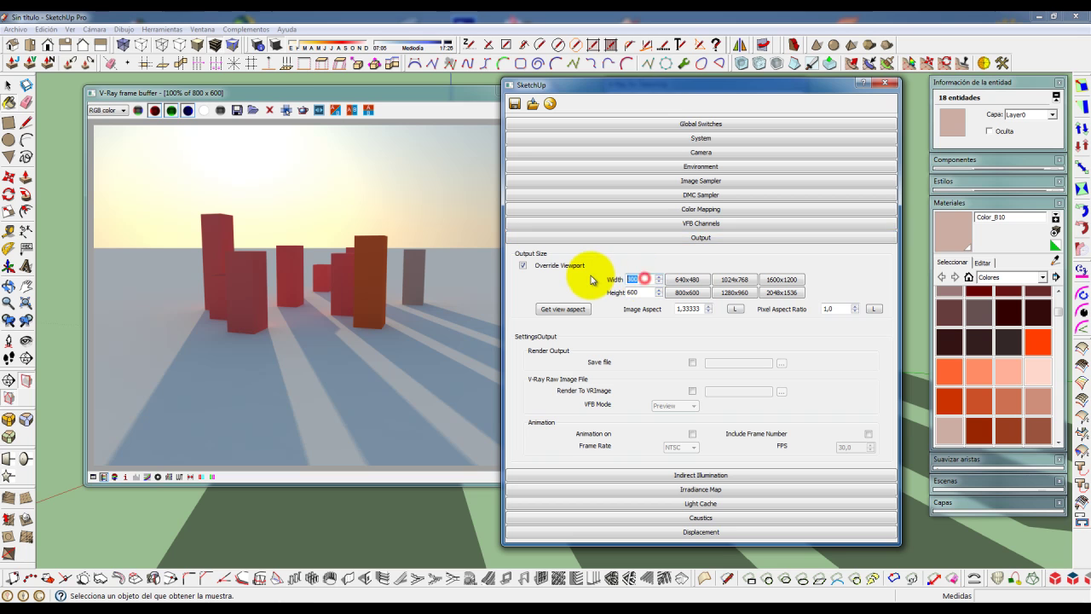
type("320")
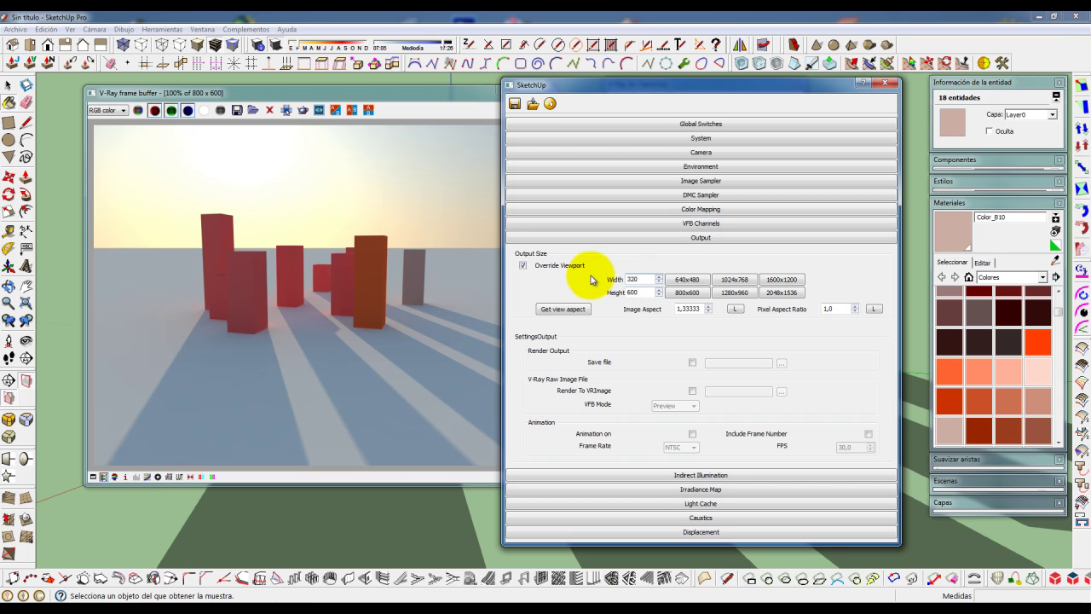
double_click(641, 292)
type("240")
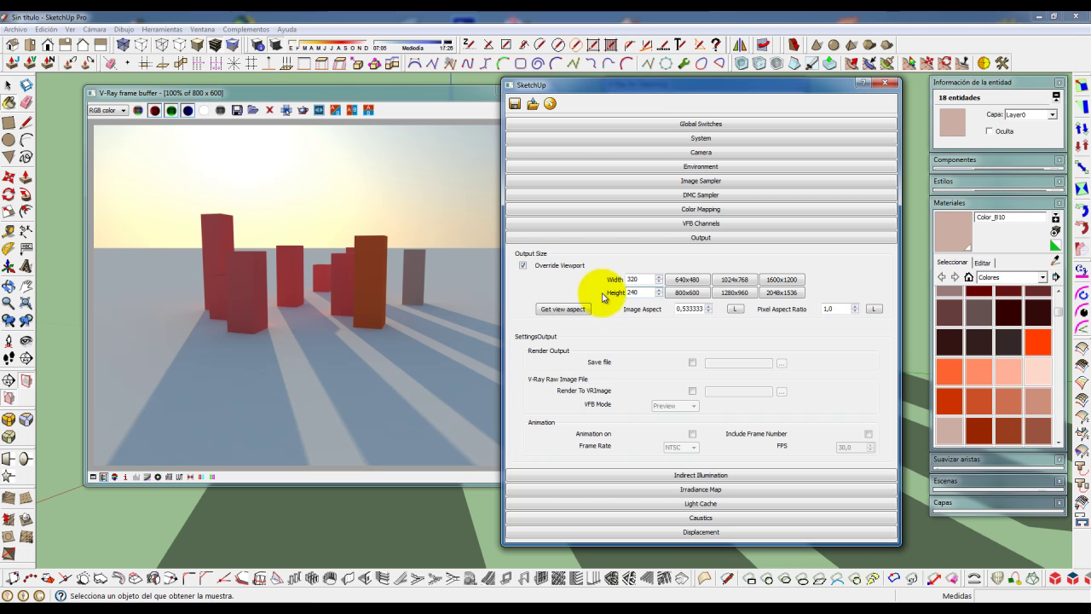
Render the scene at 320 x 240 and place the frame buffer clear of the V-Ray options
left_click_drag(691, 90, 686, 119)
left_click(652, 100)
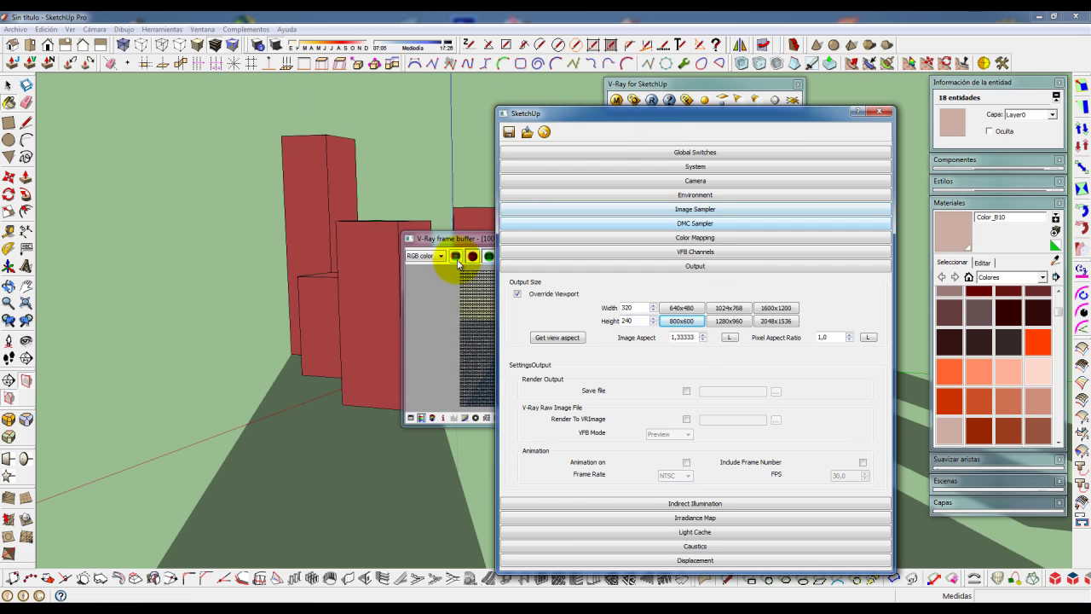
left_click_drag(451, 242, 211, 130)
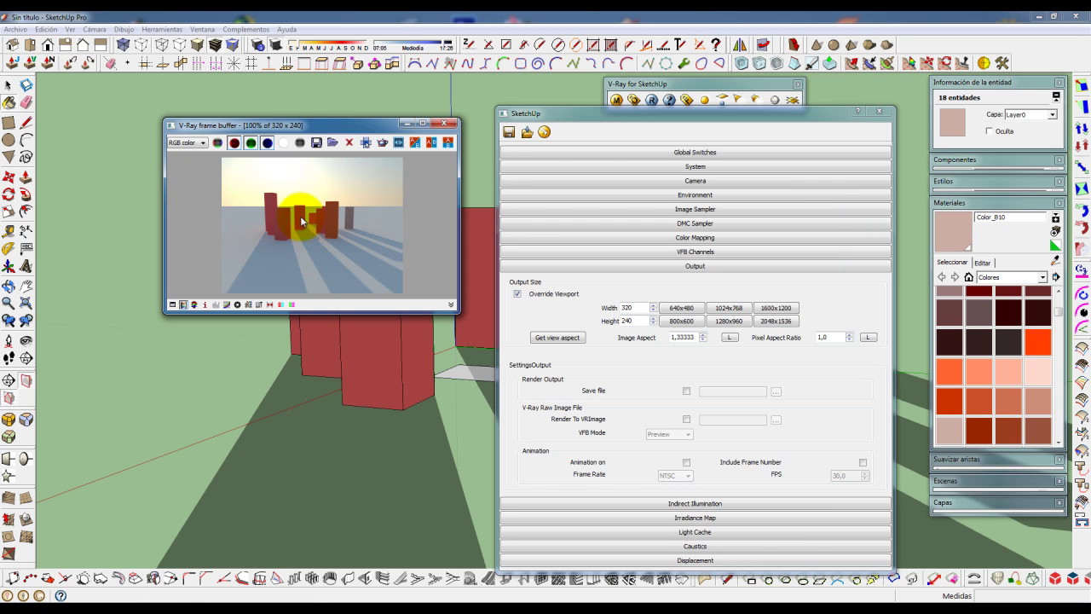
left_click_drag(355, 131, 313, 125)
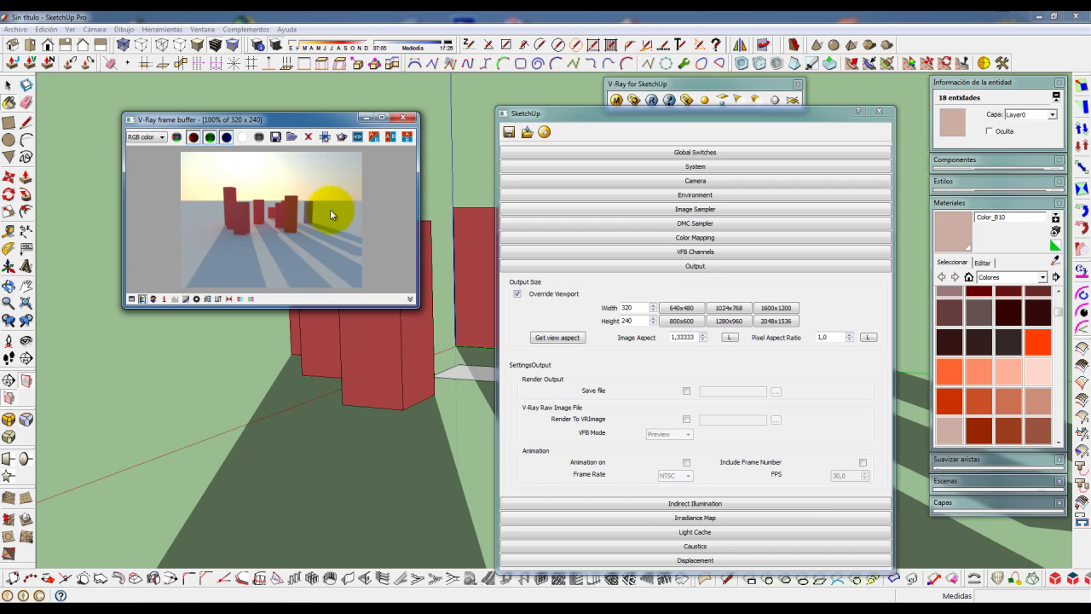
Change the output size to the 640x480 preset and render the scene again
left_click(673, 307)
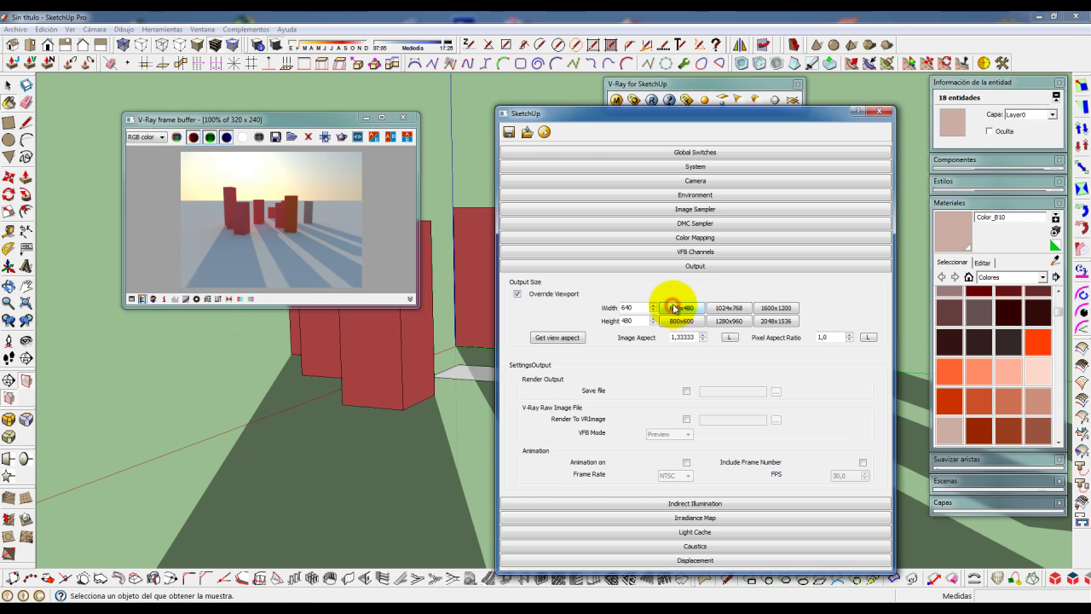
left_click(652, 100)
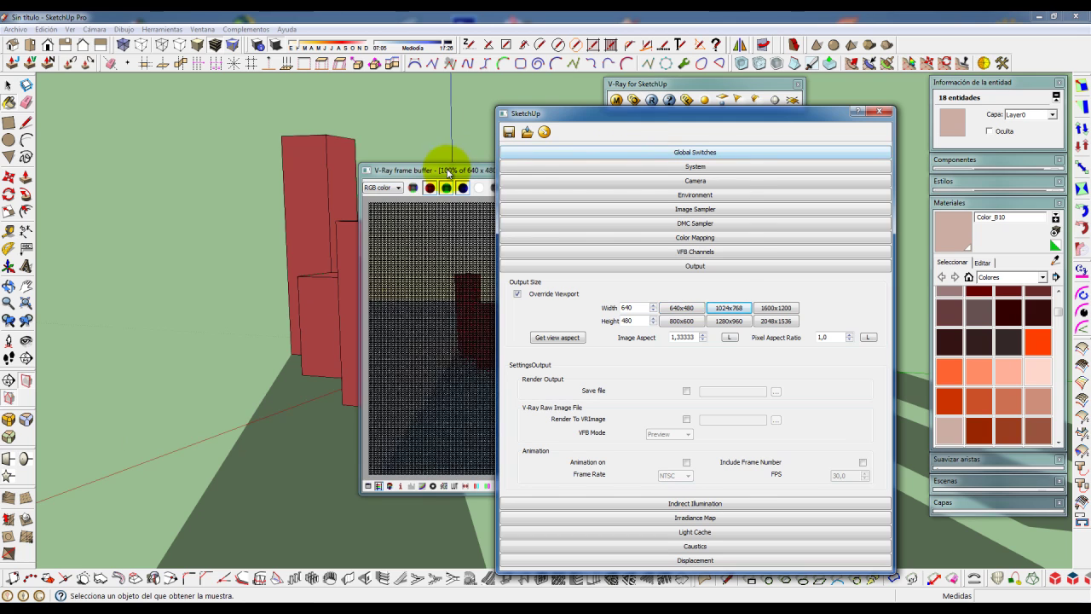
left_click_drag(452, 166, 136, 90)
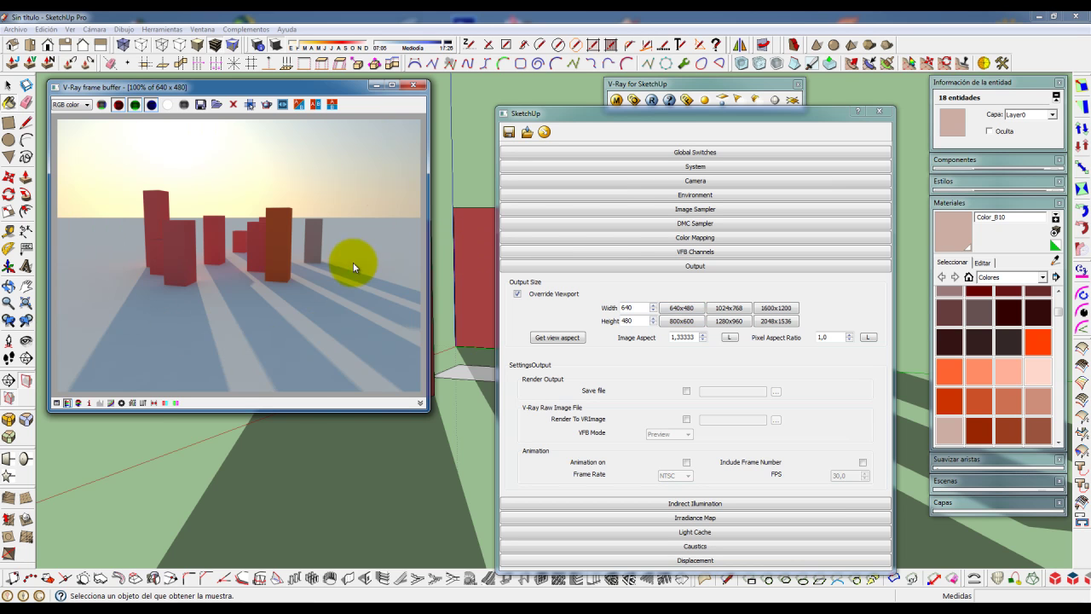
Open the GI Color texture from the V-Ray Environment settings in the Texture Editor
left_click(689, 266)
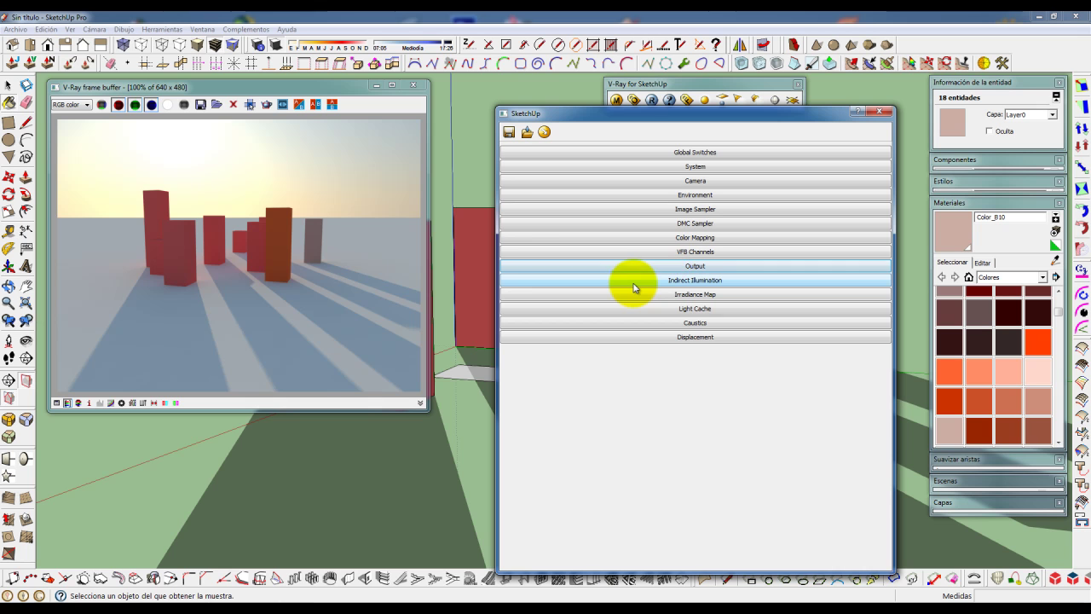
left_click(693, 195)
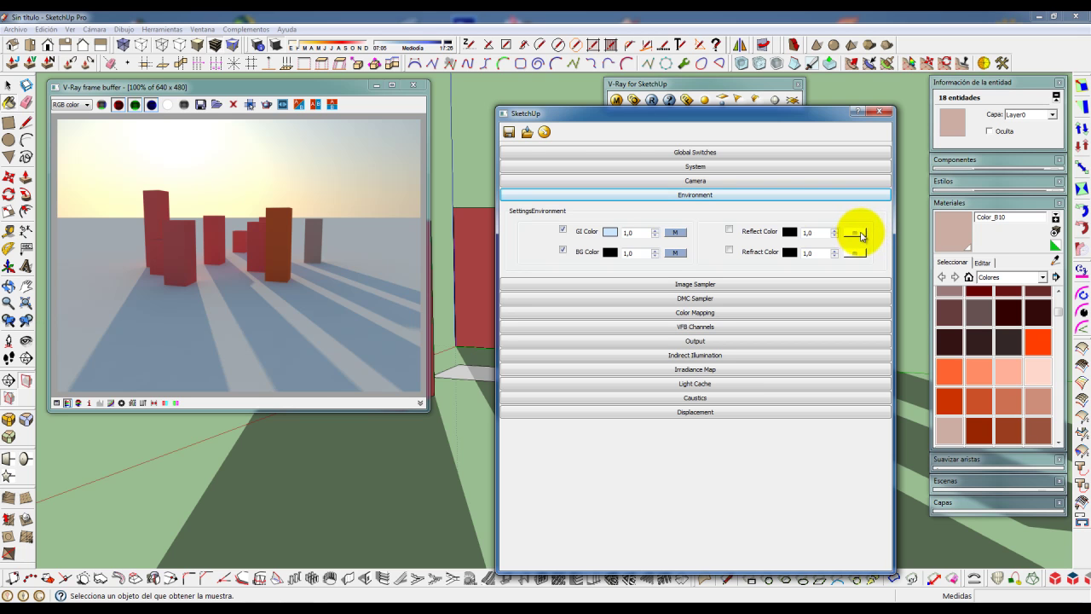
left_click(675, 234)
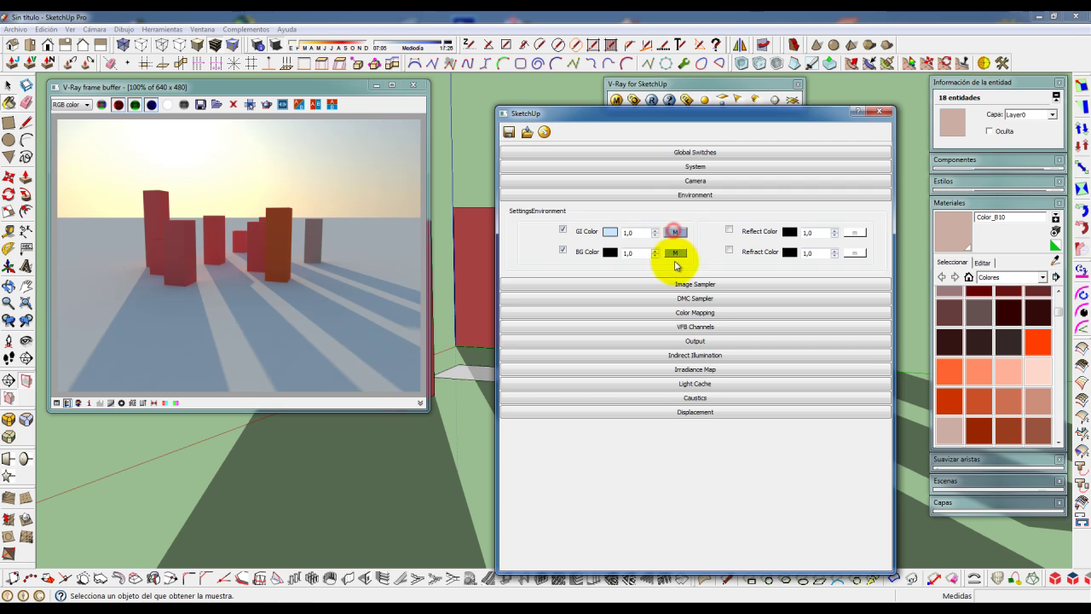
left_click_drag(701, 111, 849, 94)
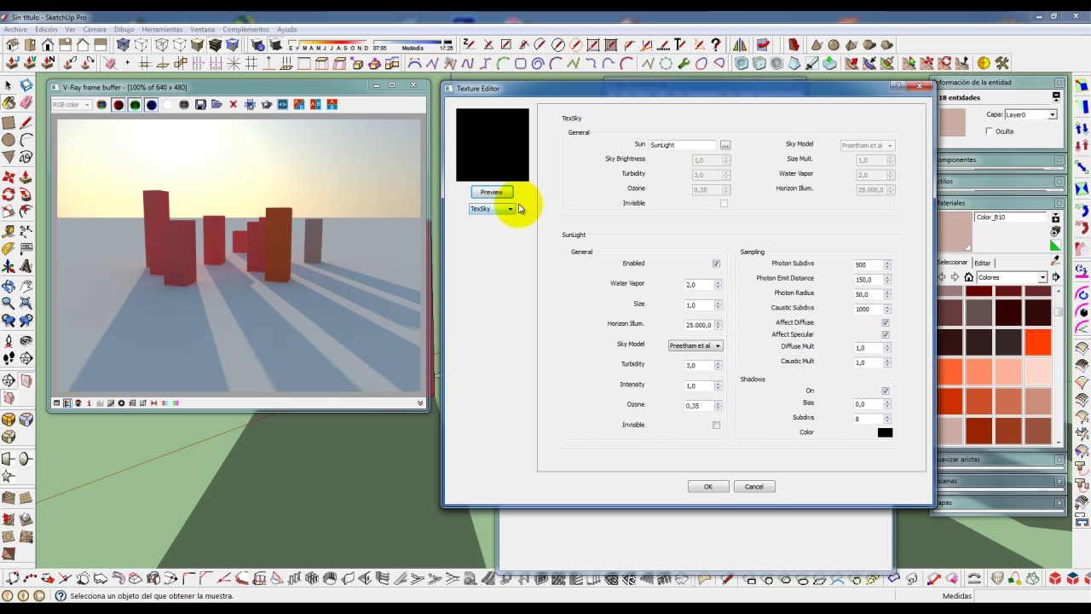
left_click_drag(642, 93, 635, 92)
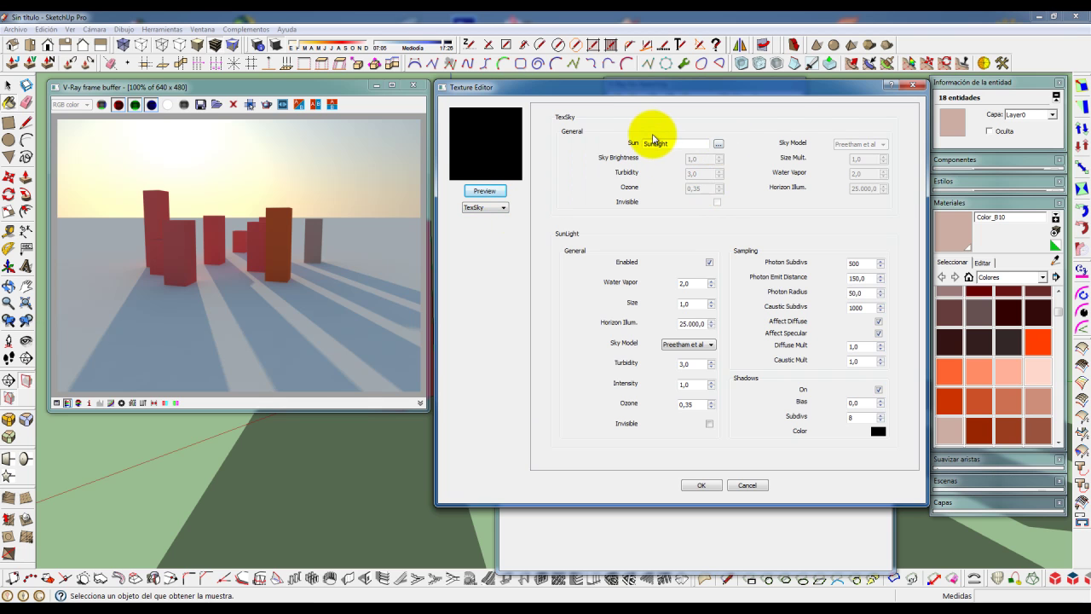
Set the TexSky texture's sun source to None and assign SunLight to it again
left_click(718, 146)
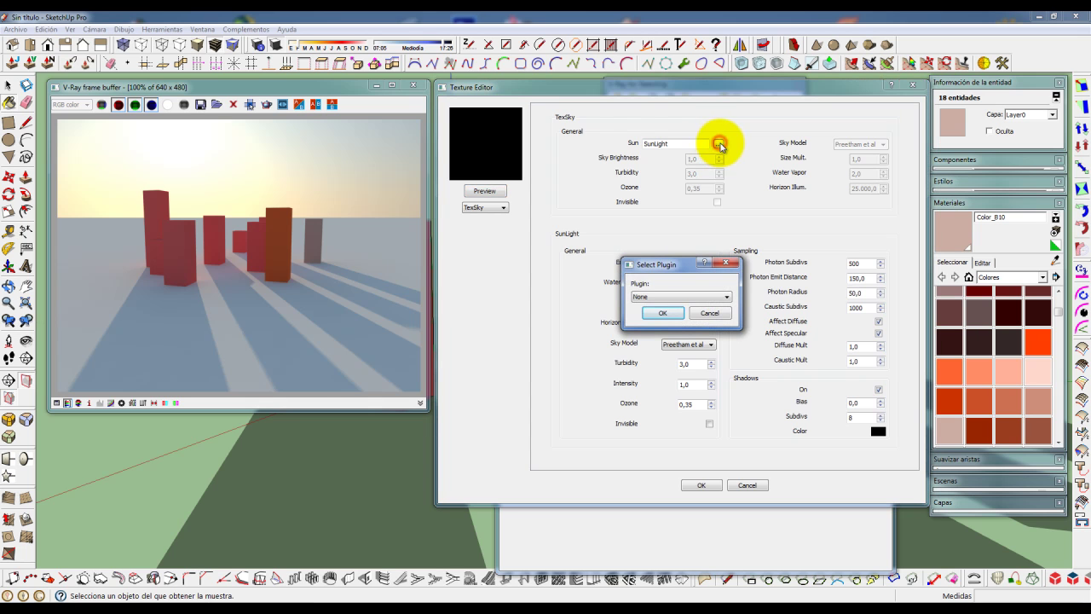
left_click(658, 315)
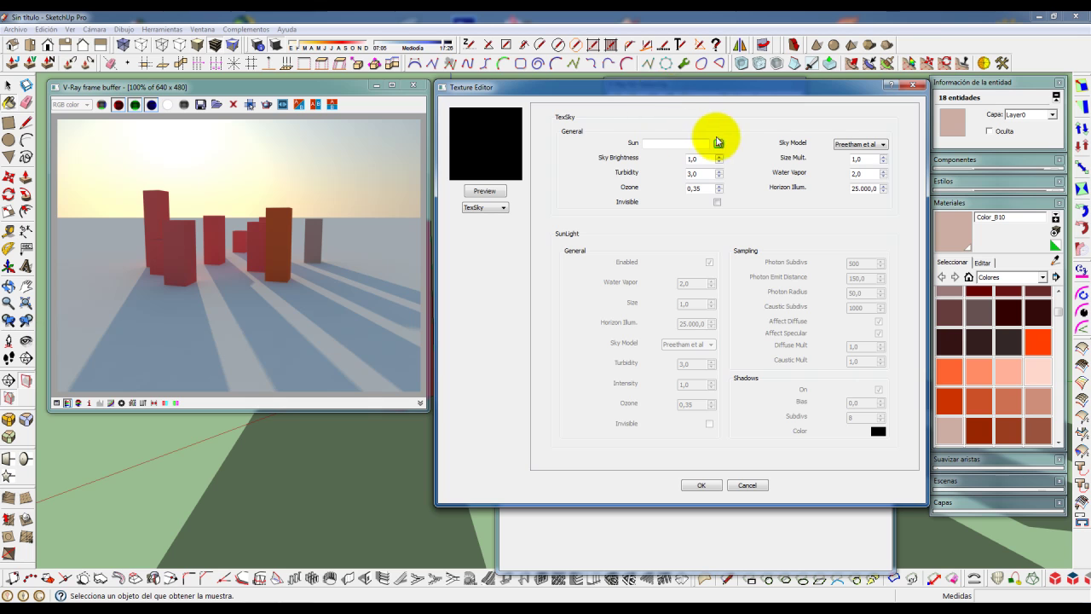
left_click(718, 142)
left_click(686, 296)
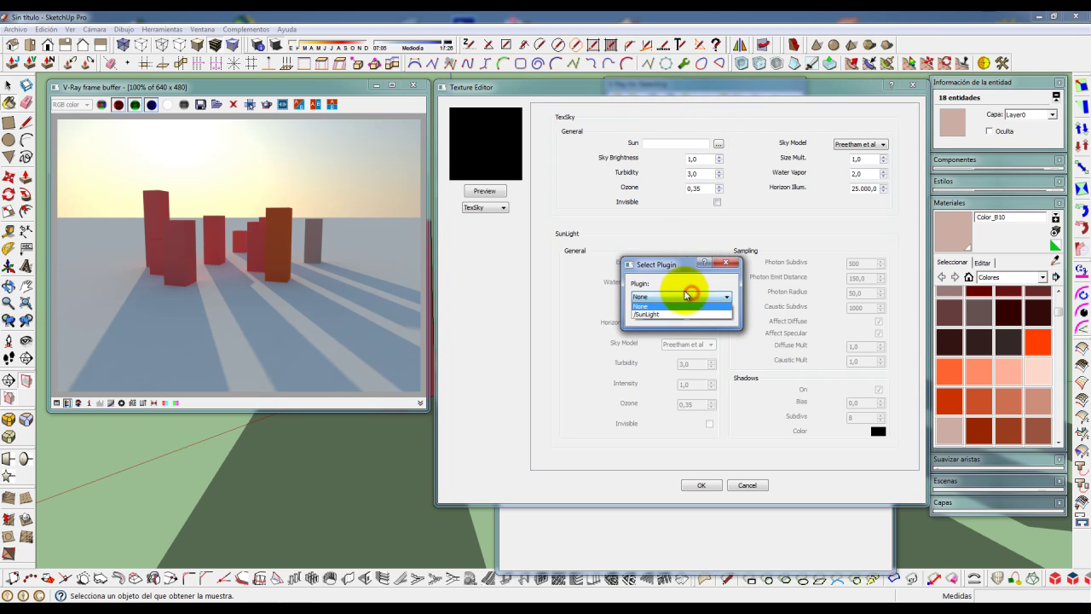
left_click(646, 314)
left_click(656, 311)
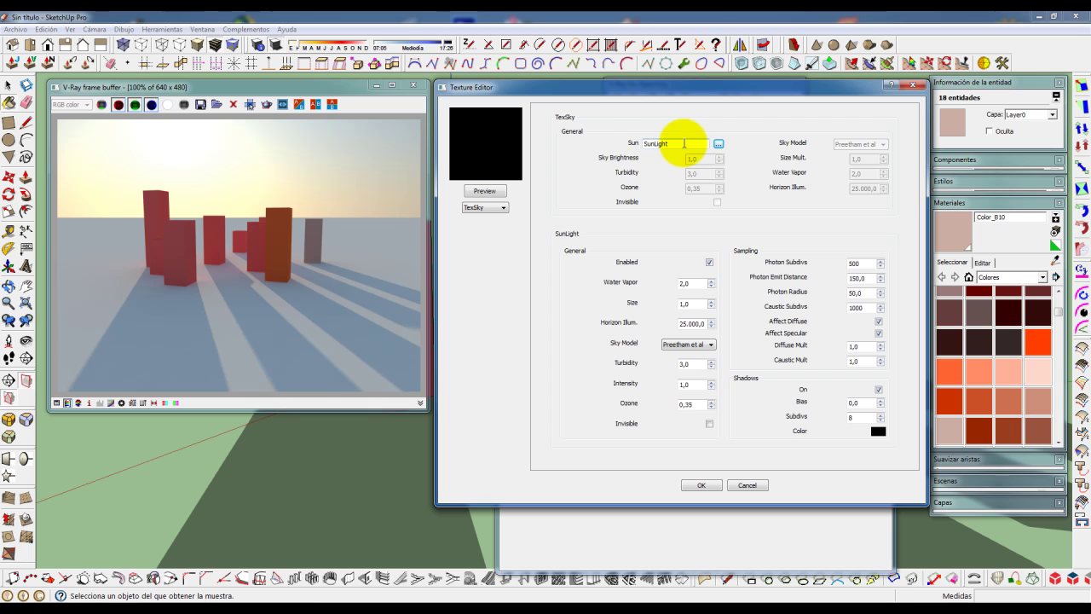
Set the GI Color texture type to None, accept the change and render the scene
left_click(502, 208)
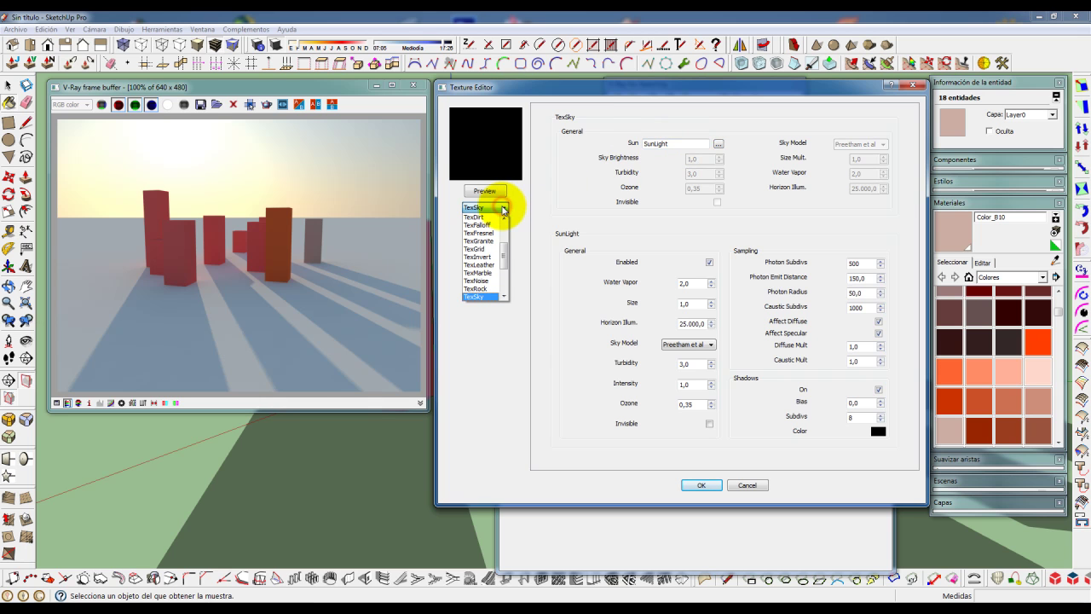
left_click_drag(503, 253, 505, 232)
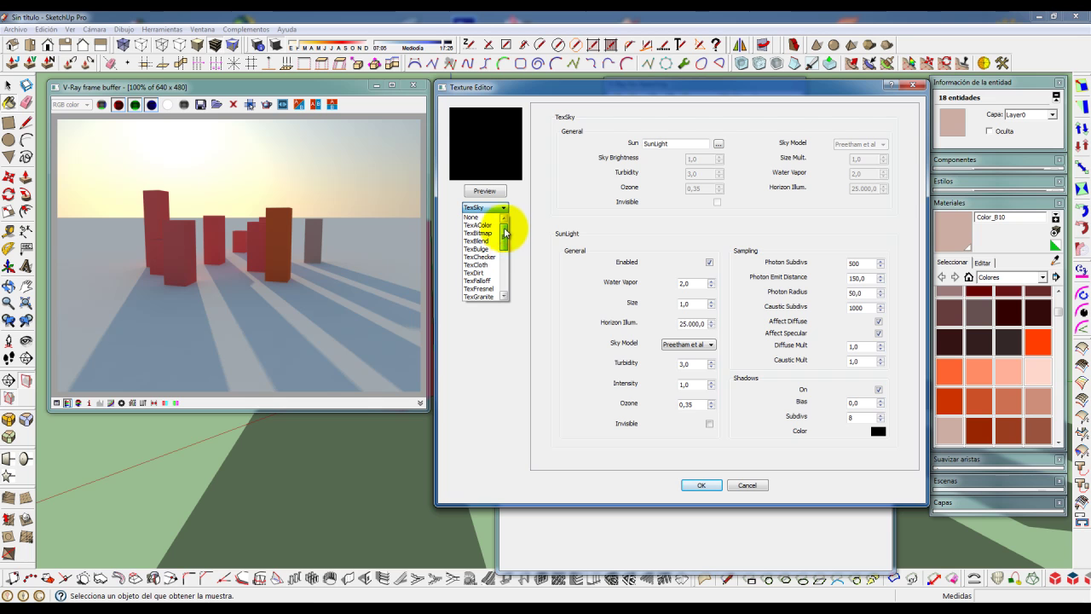
left_click(473, 218)
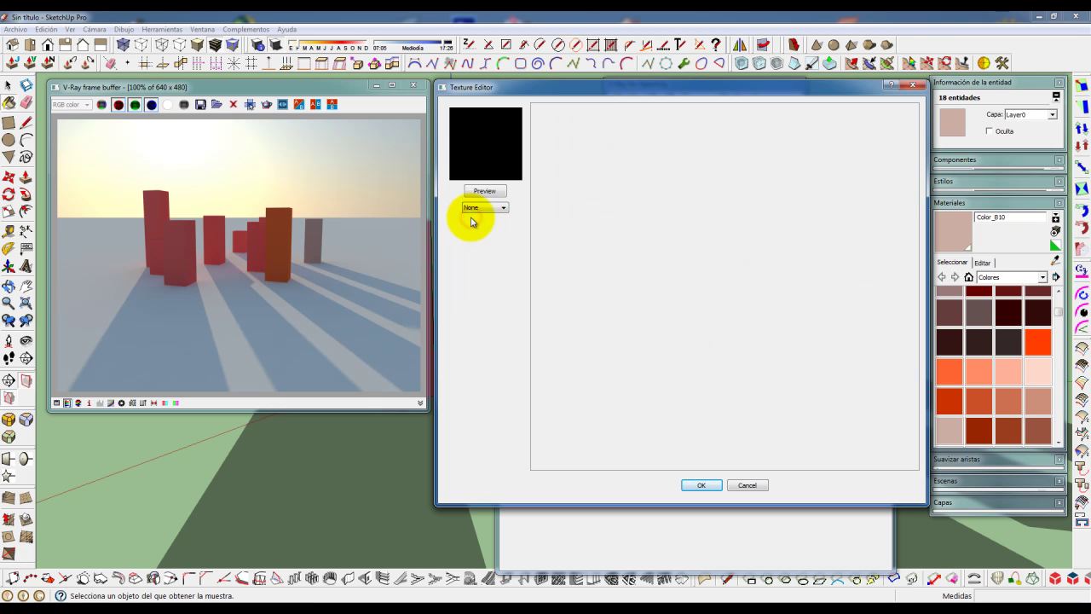
left_click(702, 483)
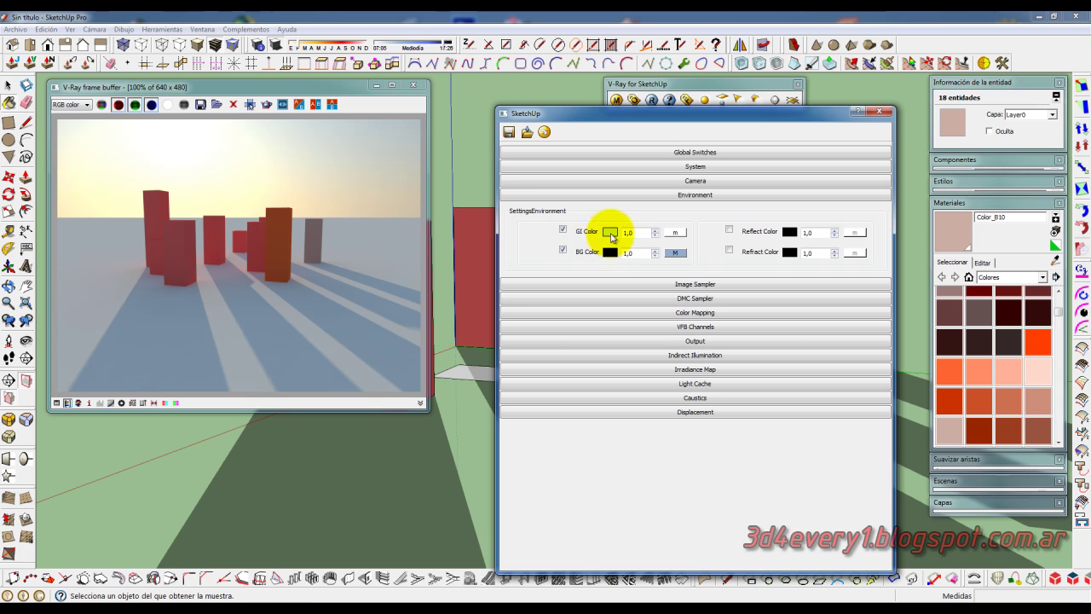
left_click(651, 101)
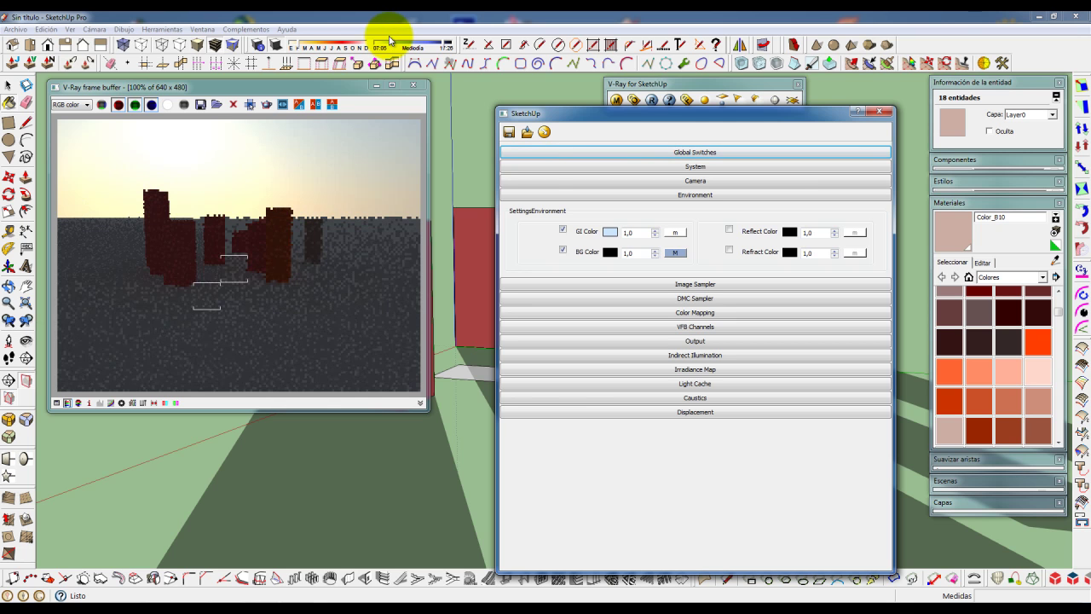
Set the GI Color intensity to 5.0 in the Environment settings
left_click(610, 233)
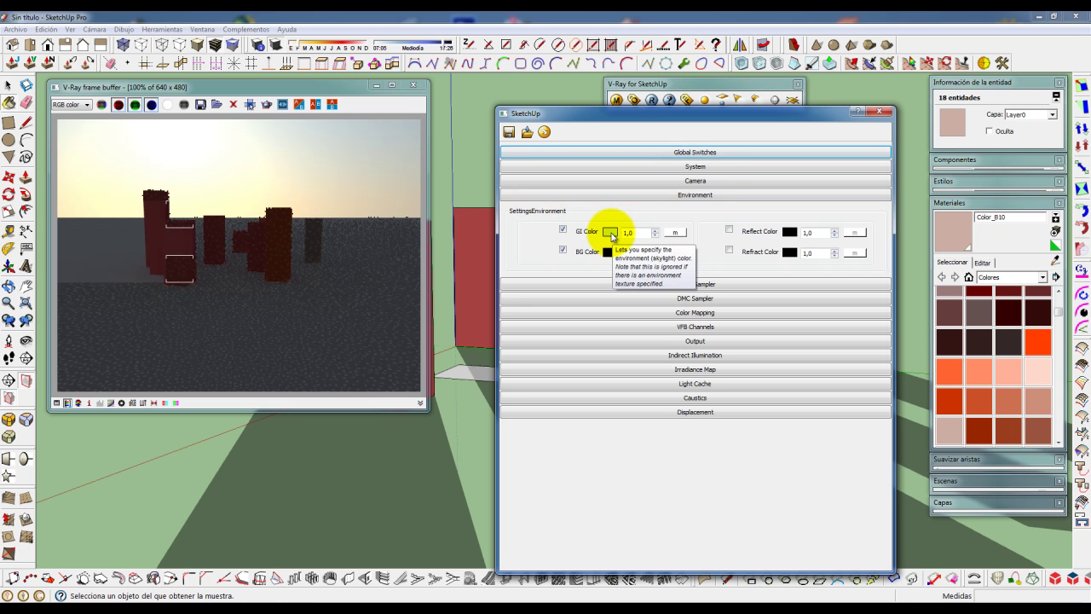
left_click(628, 232)
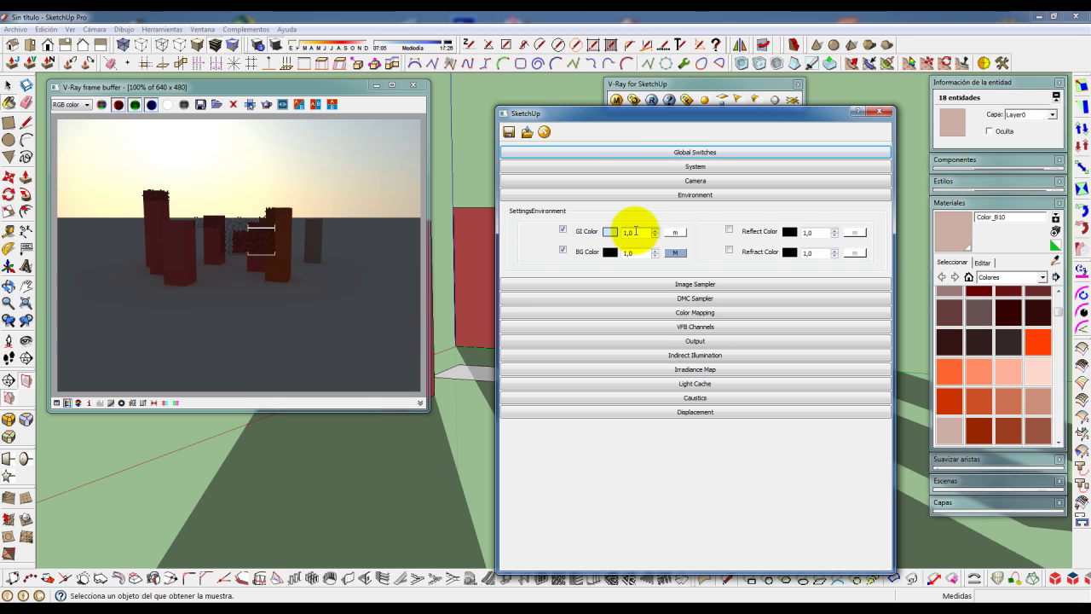
left_click_drag(644, 231, 602, 231)
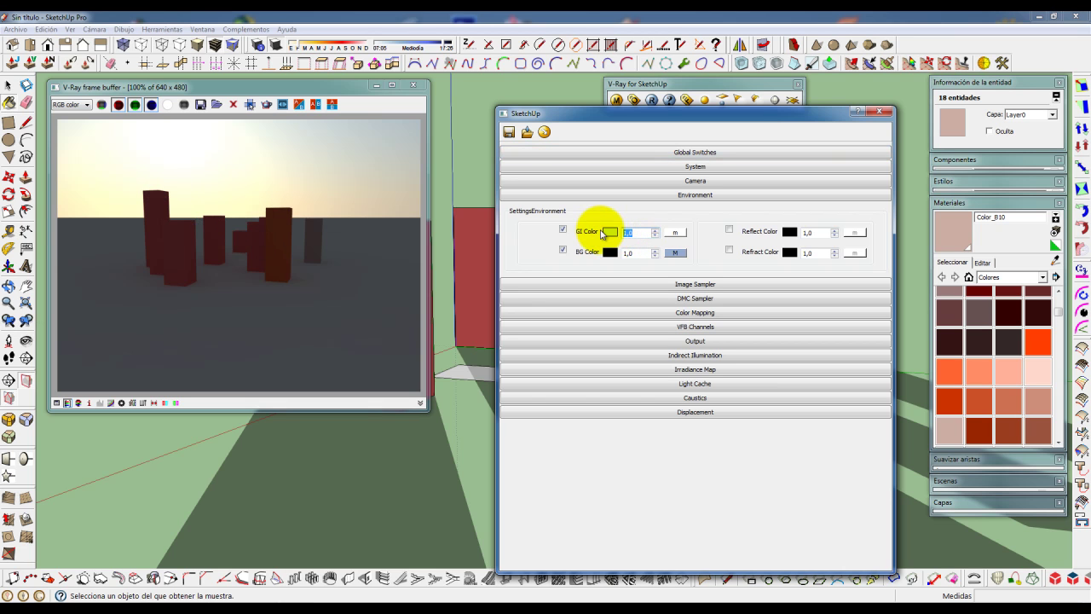
double_click(644, 254)
Define a render region over the right half of the image in the V-Ray frame buffer and render it
left_click(266, 104)
left_click_drag(237, 120, 423, 422)
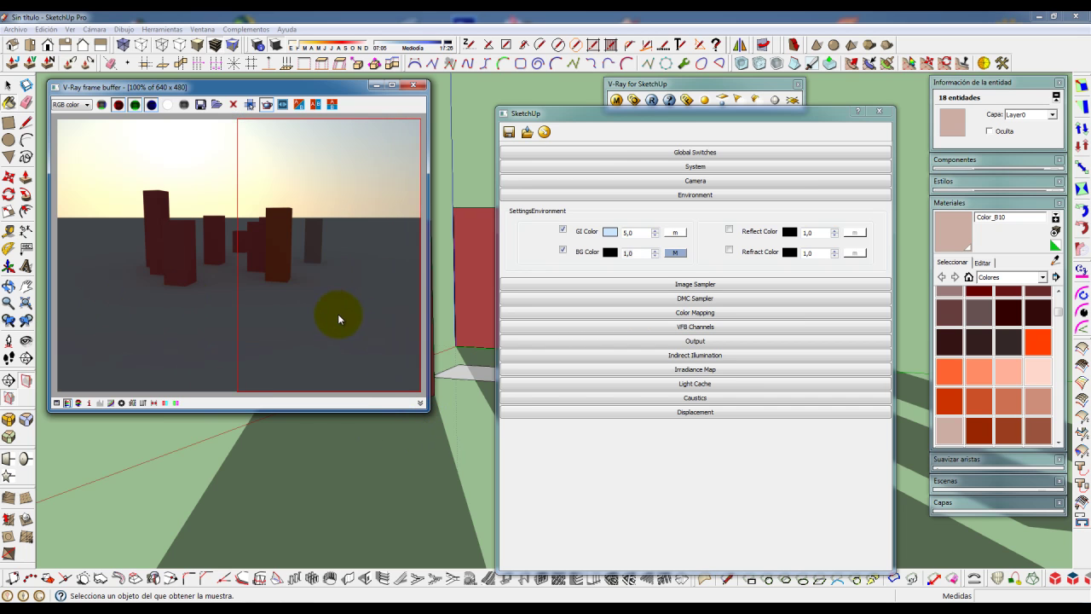
left_click(651, 100)
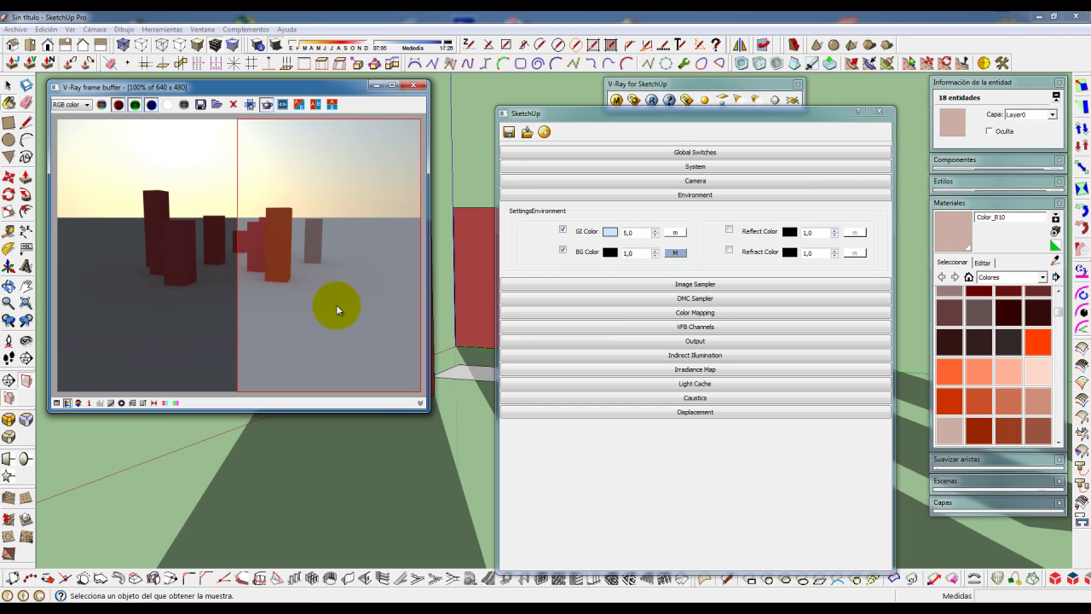
Set the GI Color to light pink (Hue 305, Sat 72, Val 255) and render the region
left_click(609, 233)
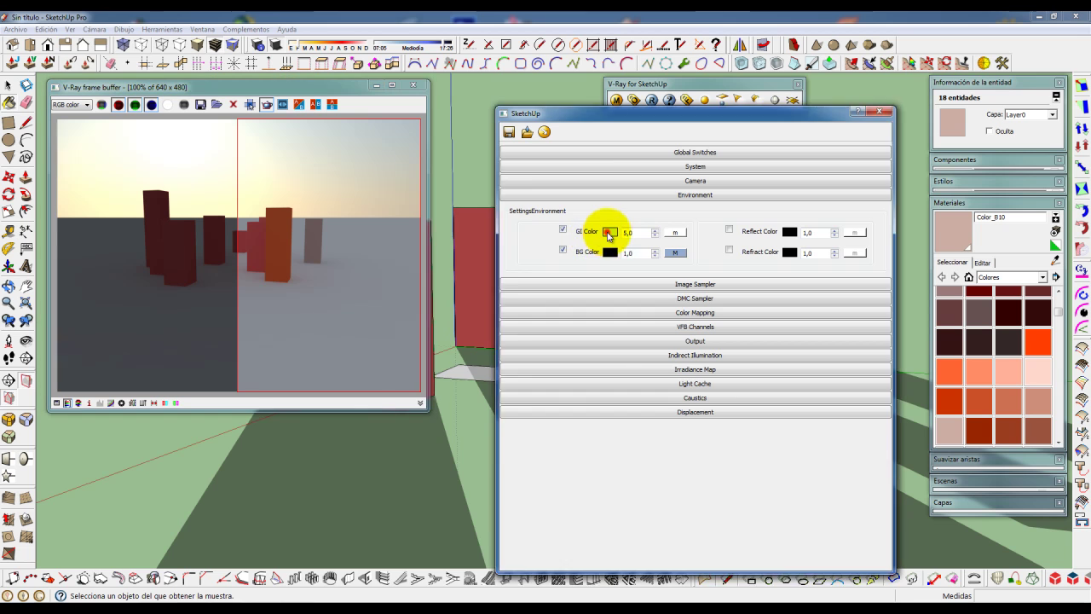
left_click(608, 233)
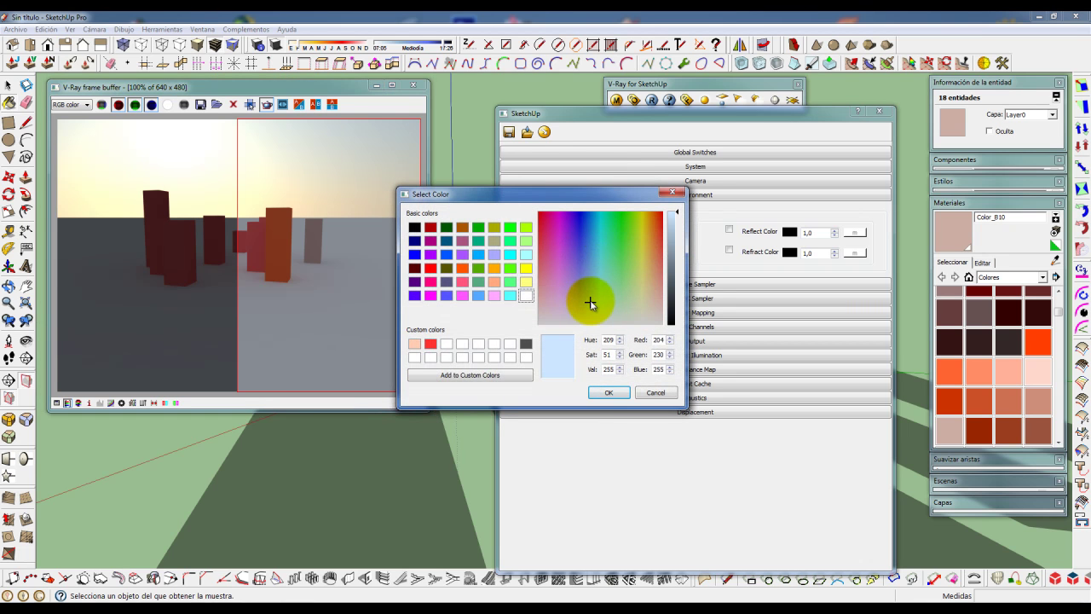
left_click(563, 297)
left_click(557, 293)
left_click(608, 392)
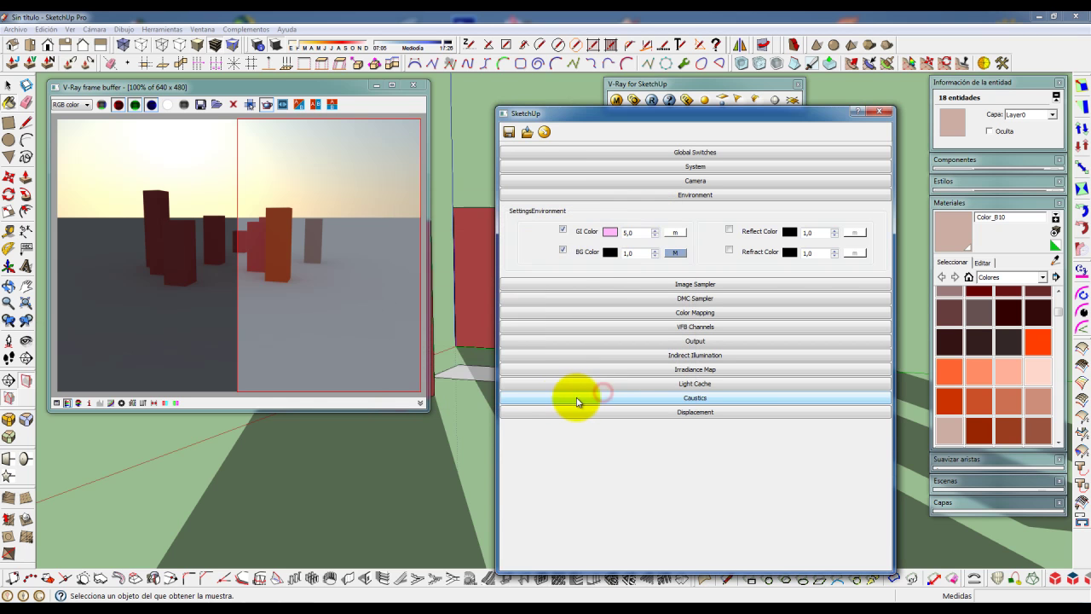
left_click(650, 99)
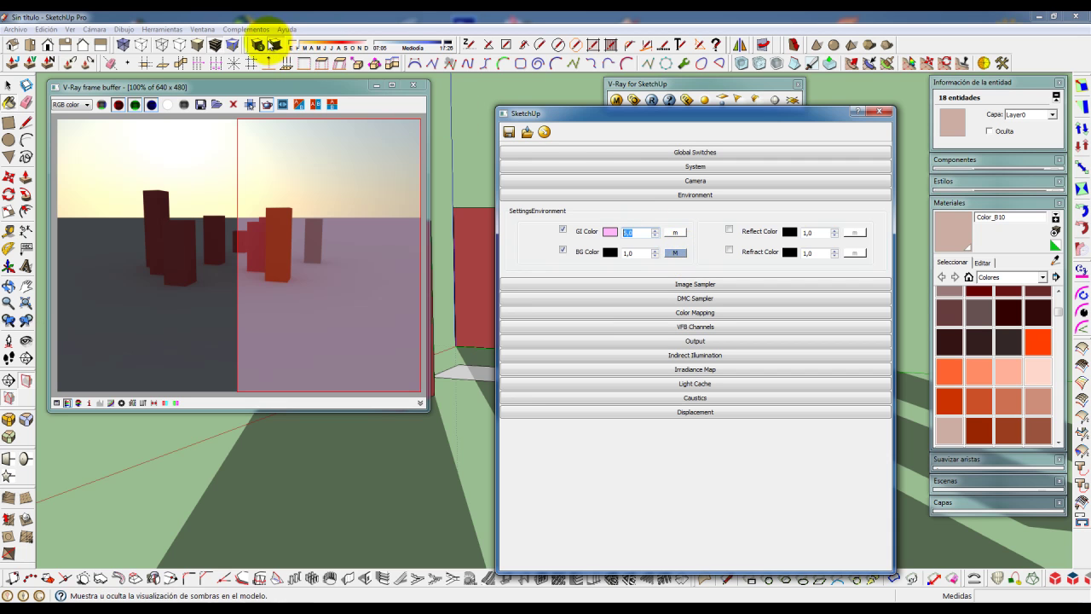
Set the BG Color texture type to None, accept the change and render the region
left_click(677, 254)
left_click(364, 232)
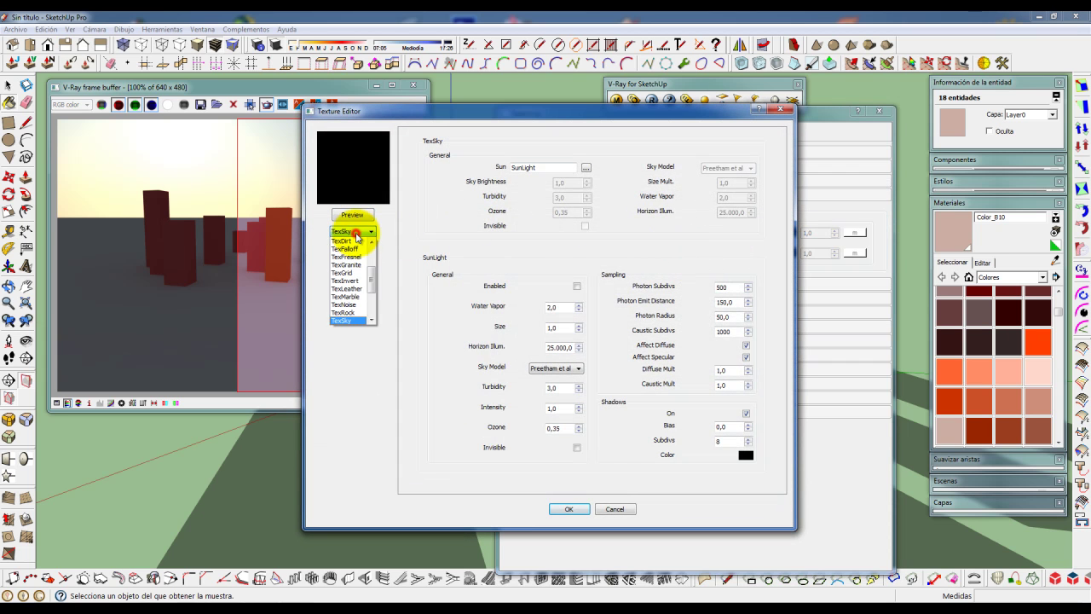
scroll(369, 277, "up", 5)
left_click(341, 240)
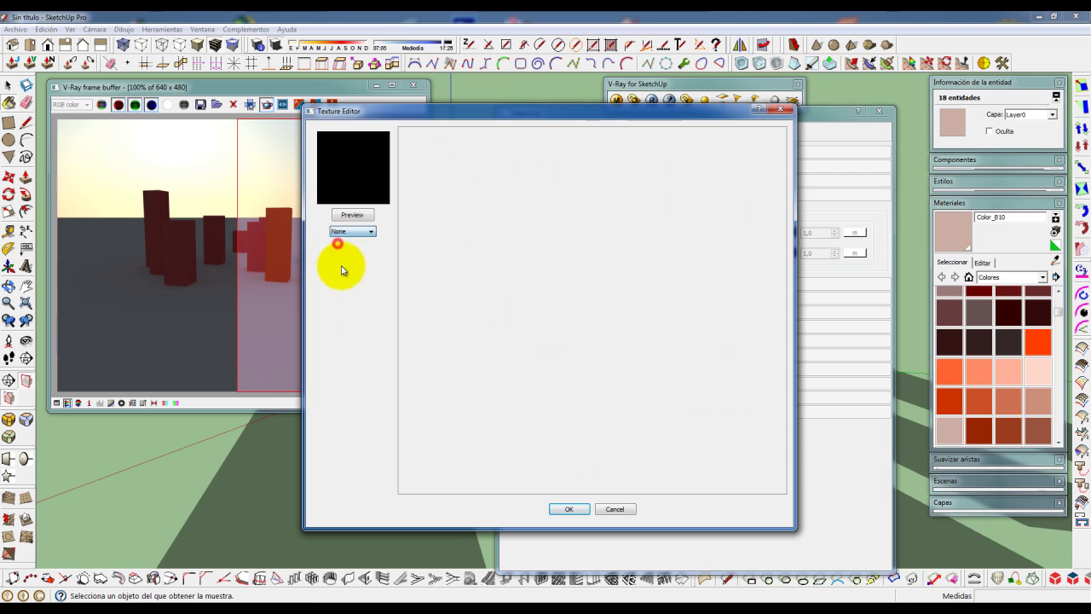
left_click(571, 510)
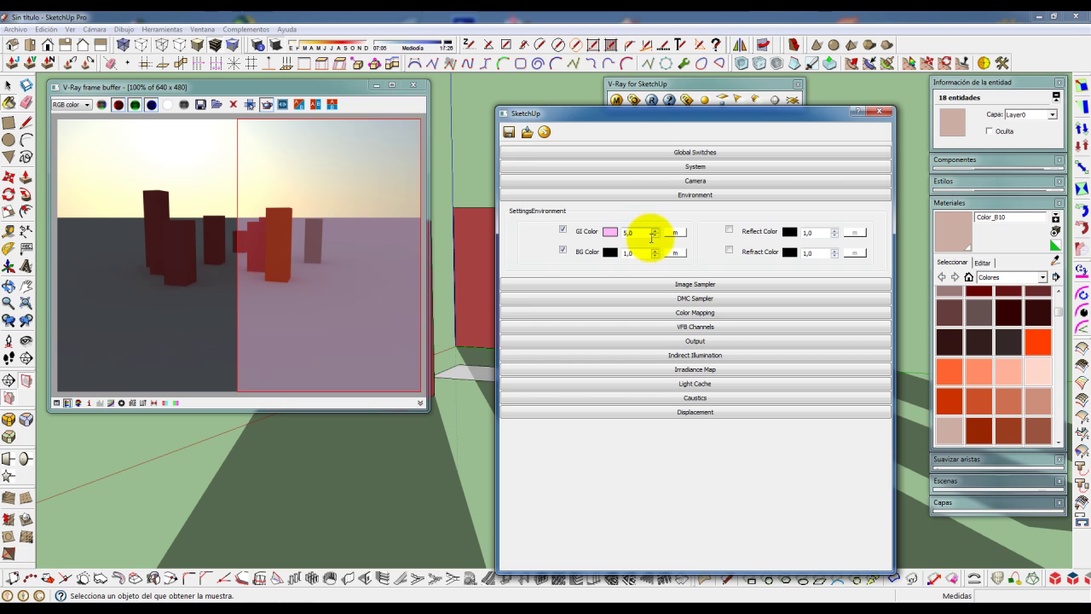
left_click_drag(658, 118, 626, 105)
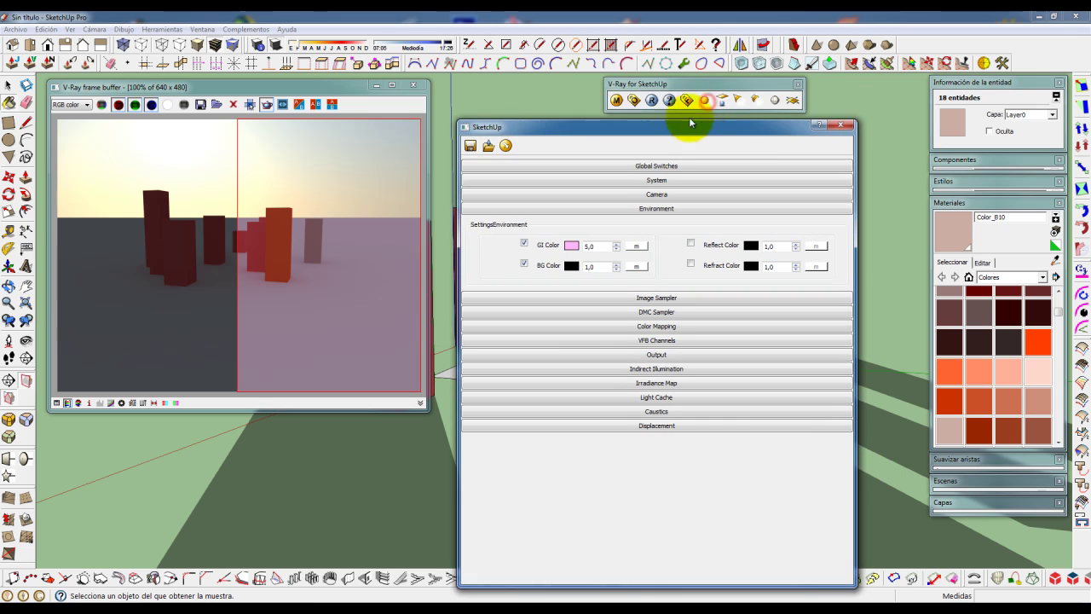
left_click(652, 100)
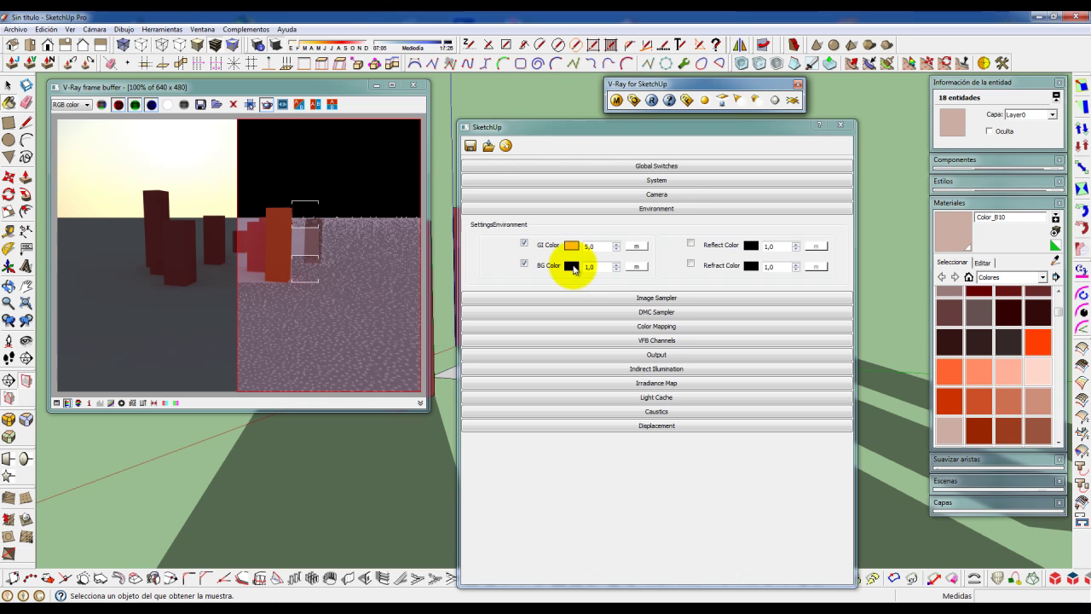
Set the BG Color to cyan (Red 85, Green 255, Blue 255) and render the region
left_click(573, 268)
left_click(582, 230)
left_click_drag(587, 231, 594, 256)
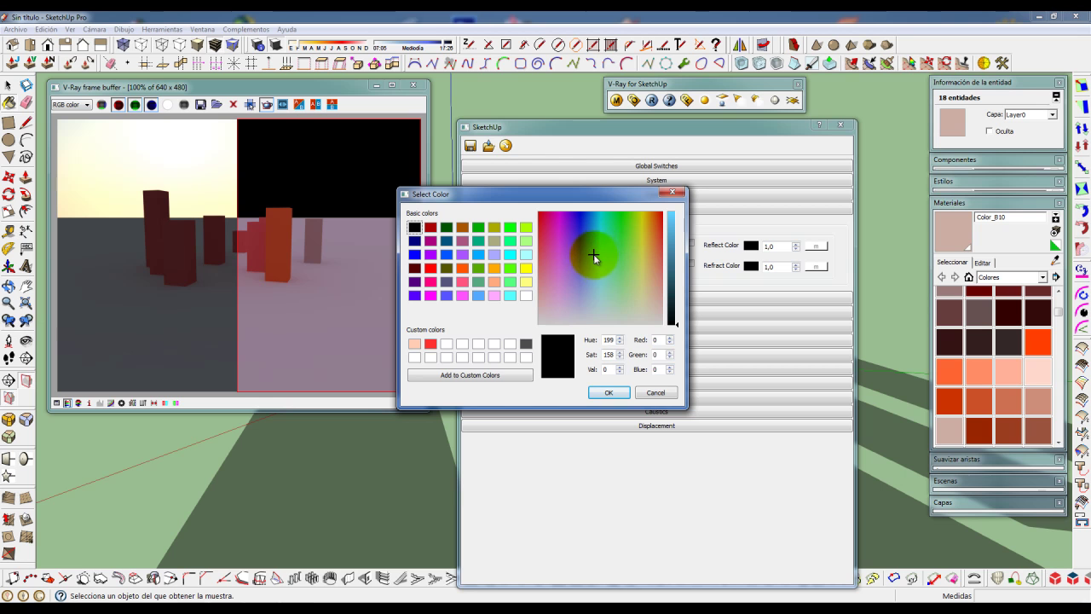
left_click(600, 258)
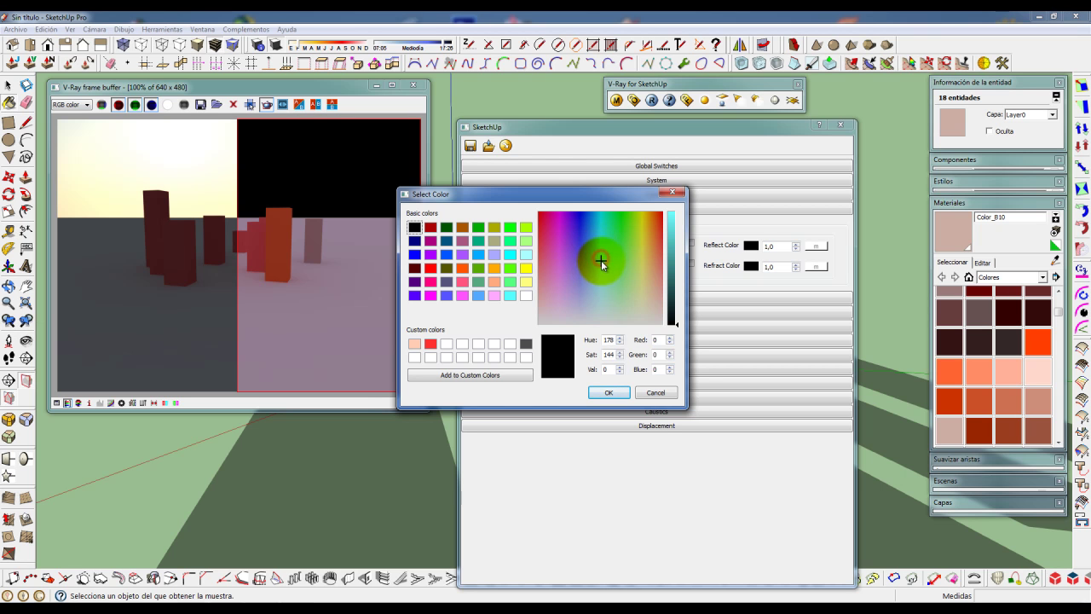
left_click(509, 295)
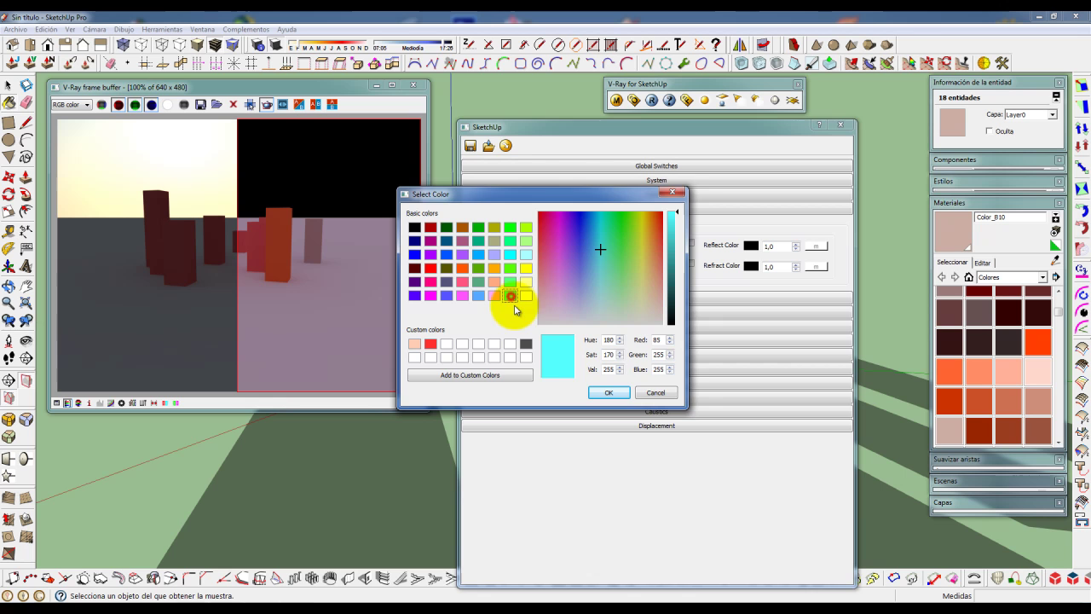
left_click(610, 392)
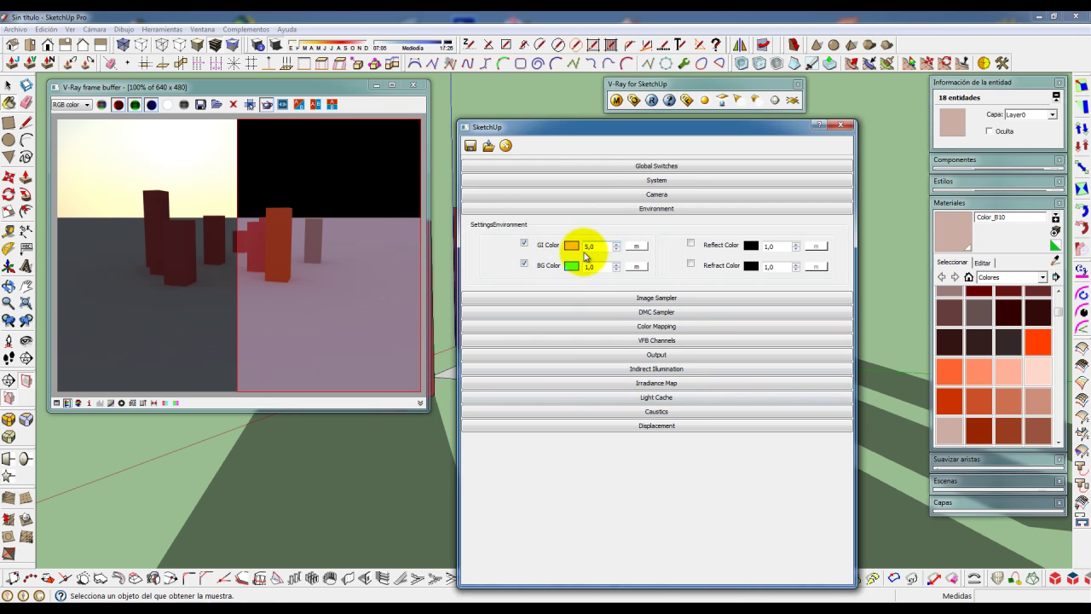
left_click(652, 100)
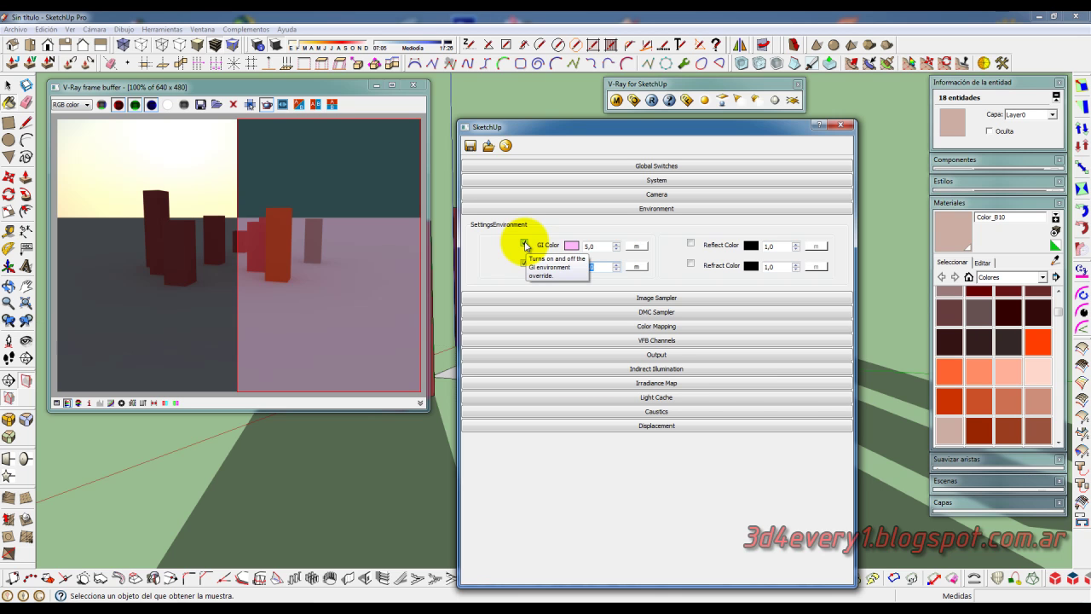
Render the region with the GI Color override disabled, and once more with the BG Color intensity set to 10.0
left_click(525, 243)
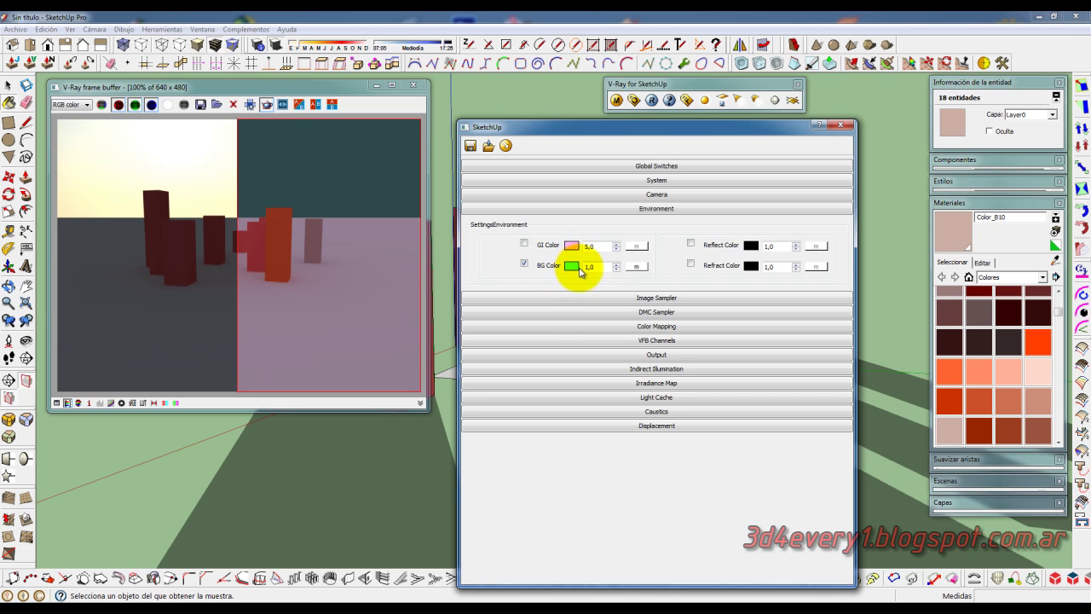
left_click(652, 100)
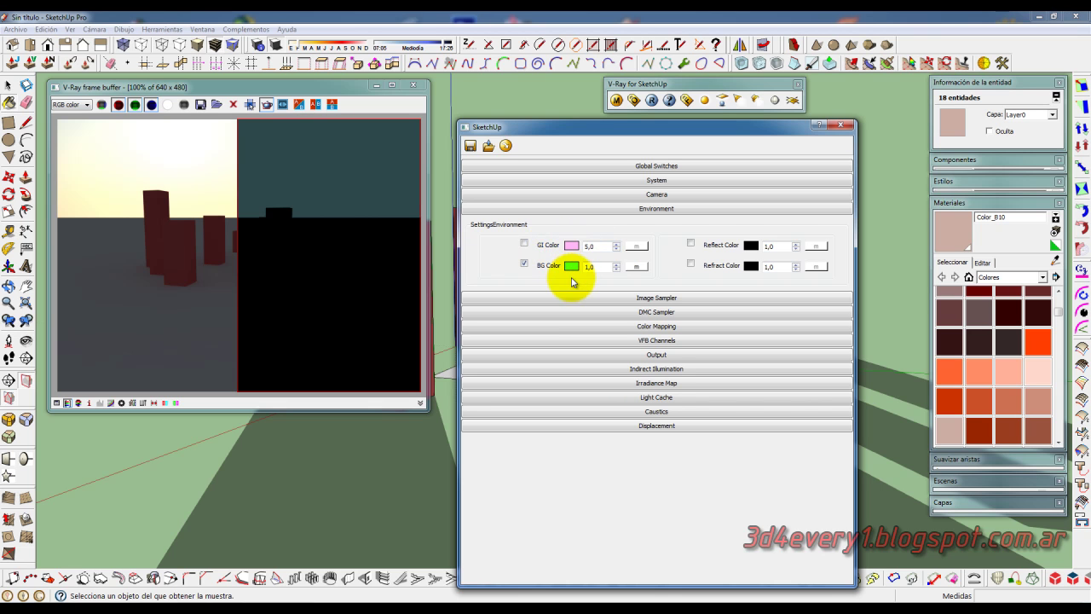
left_click(600, 266)
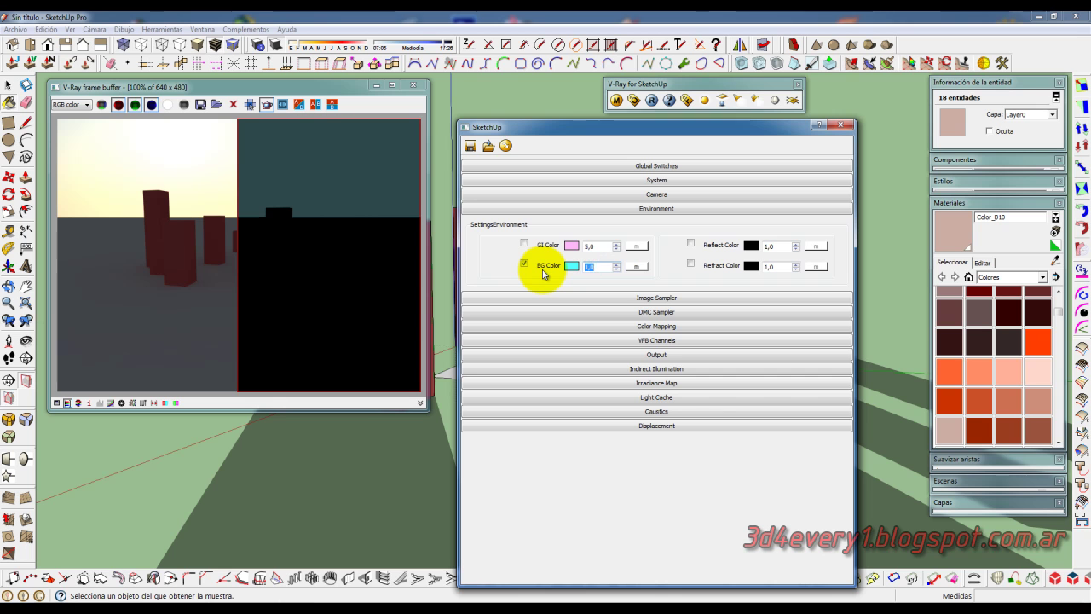
type("10")
left_click(651, 100)
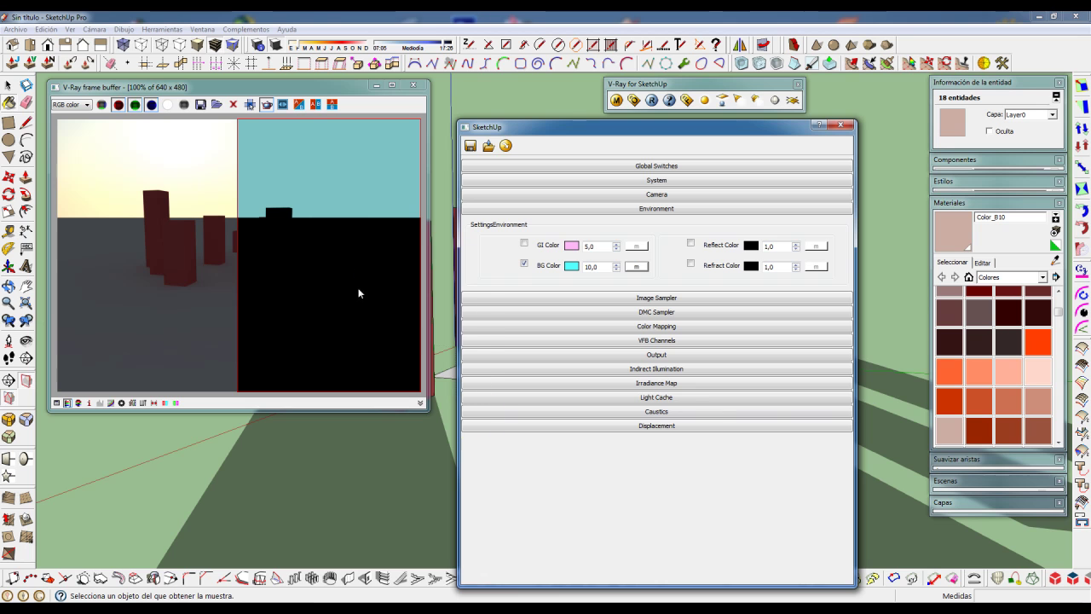
left_click(634, 375)
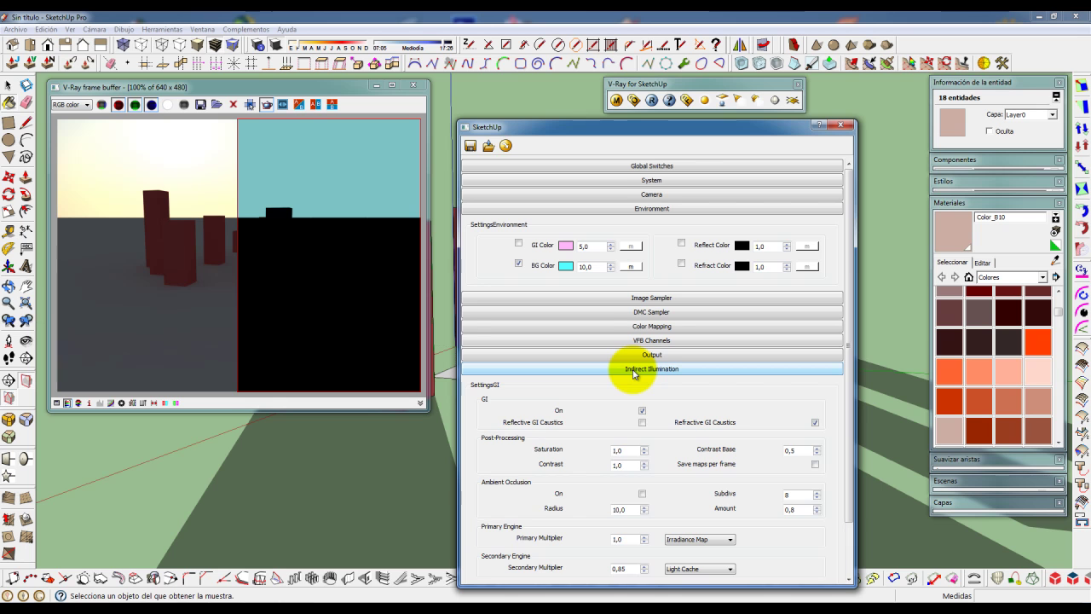
left_click(634, 371)
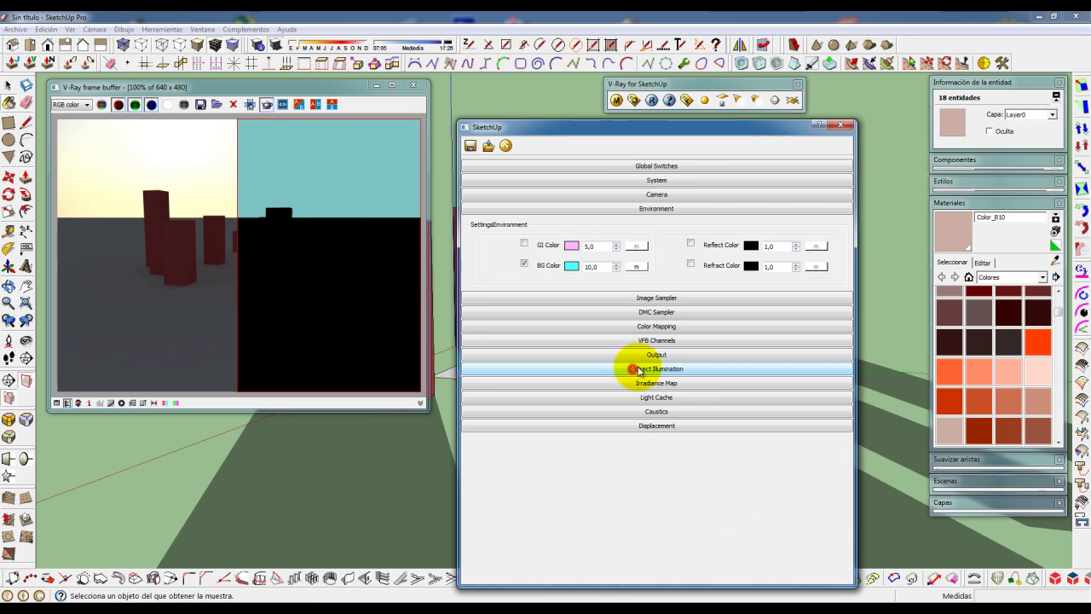
left_click(341, 92)
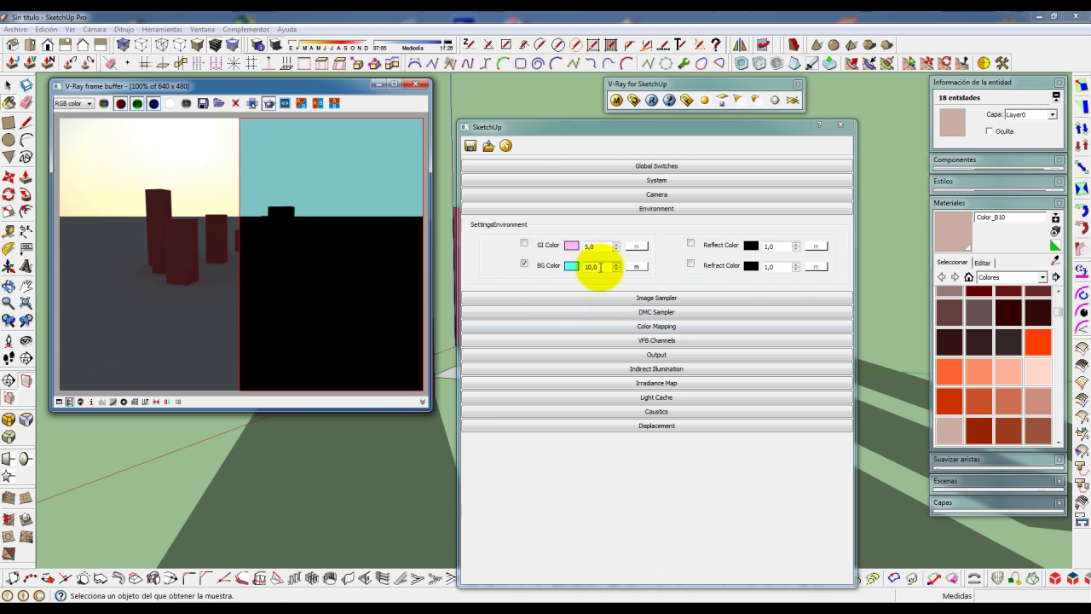
Enable the GI Color override again and set its color to light yellow (Red 255, Green 255, Blue 127)
left_click(523, 242)
left_click(571, 247)
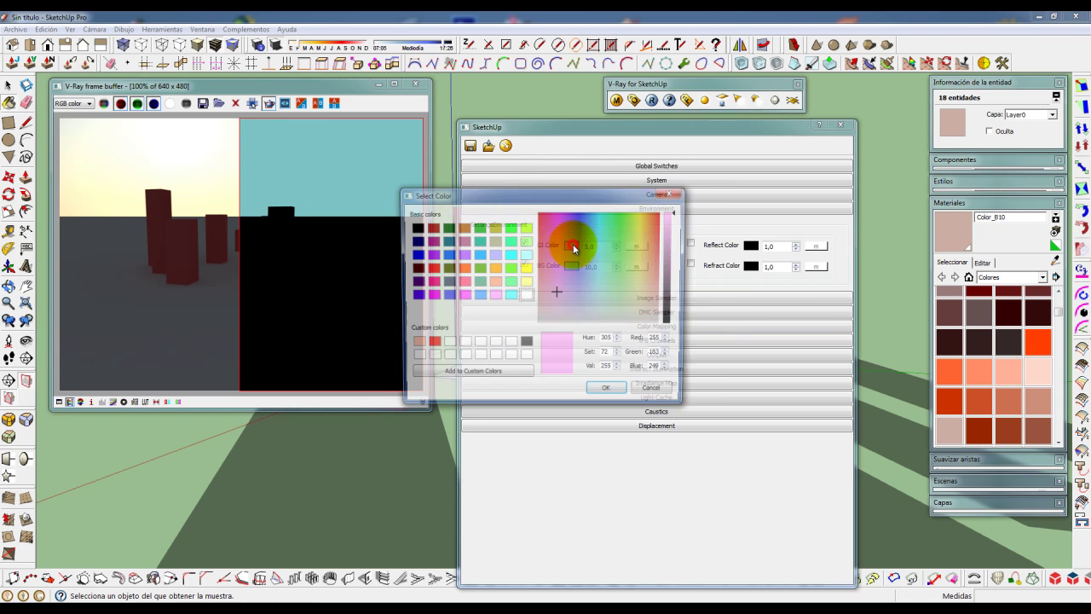
left_click(528, 284)
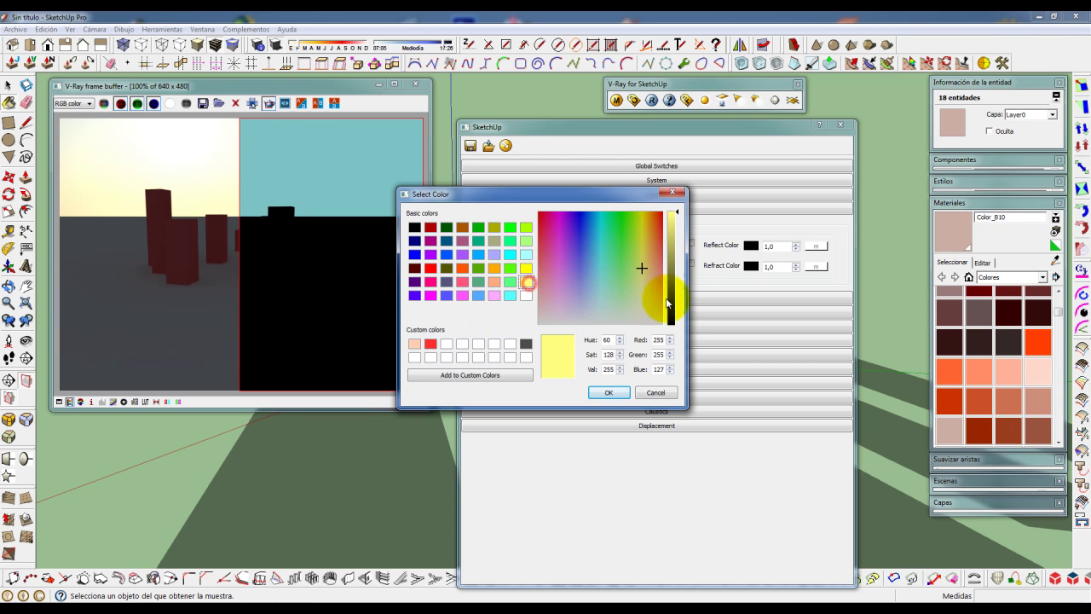
left_click(609, 393)
Set both the GI Color and BG Color intensities to 1.0 and render the region
double_click(592, 247)
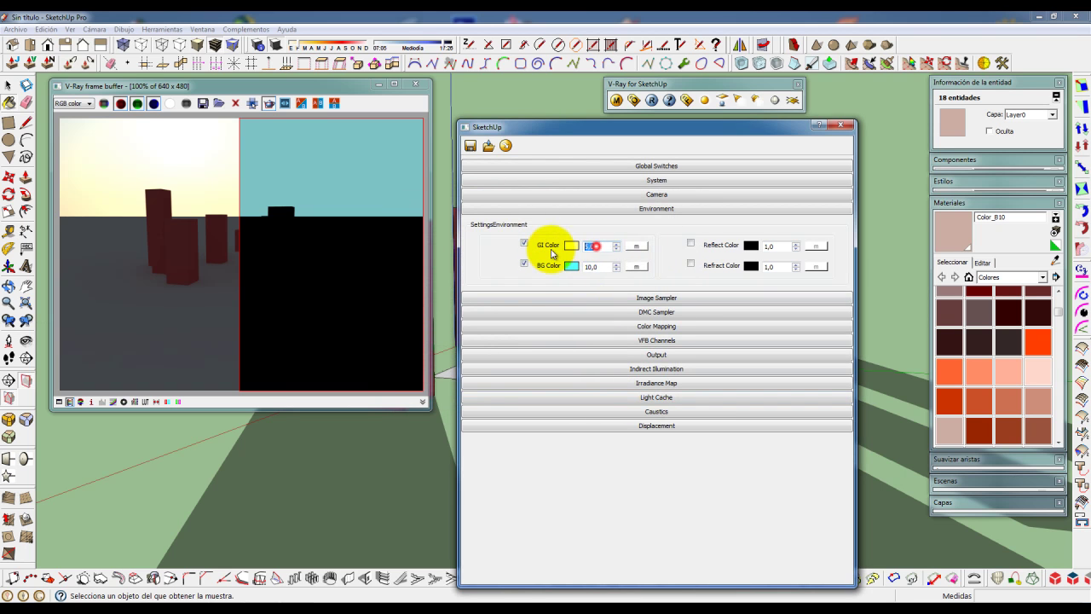
double_click(597, 267)
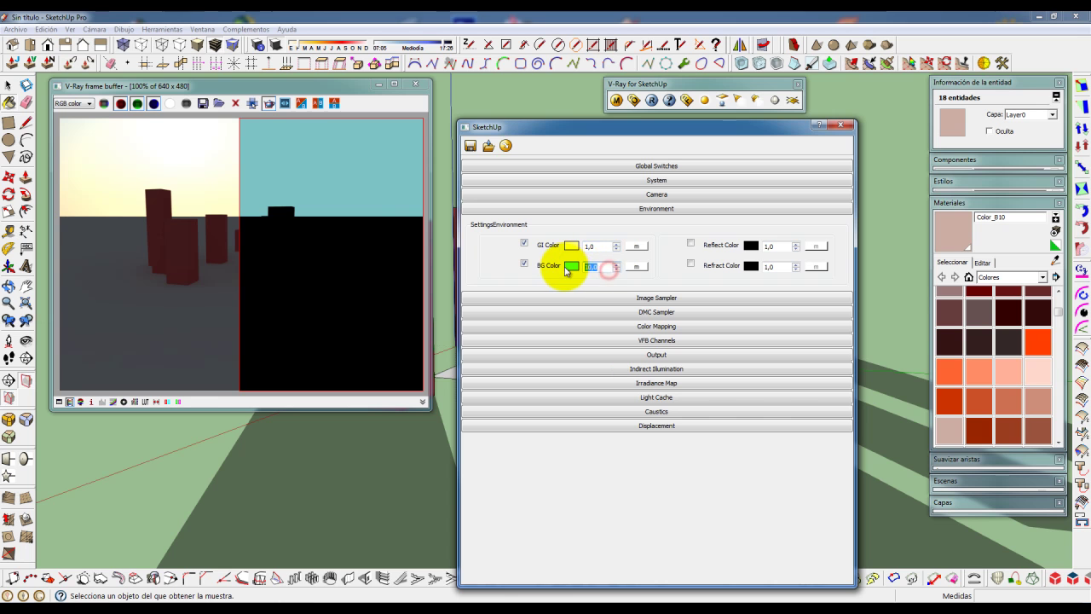
left_click(653, 100)
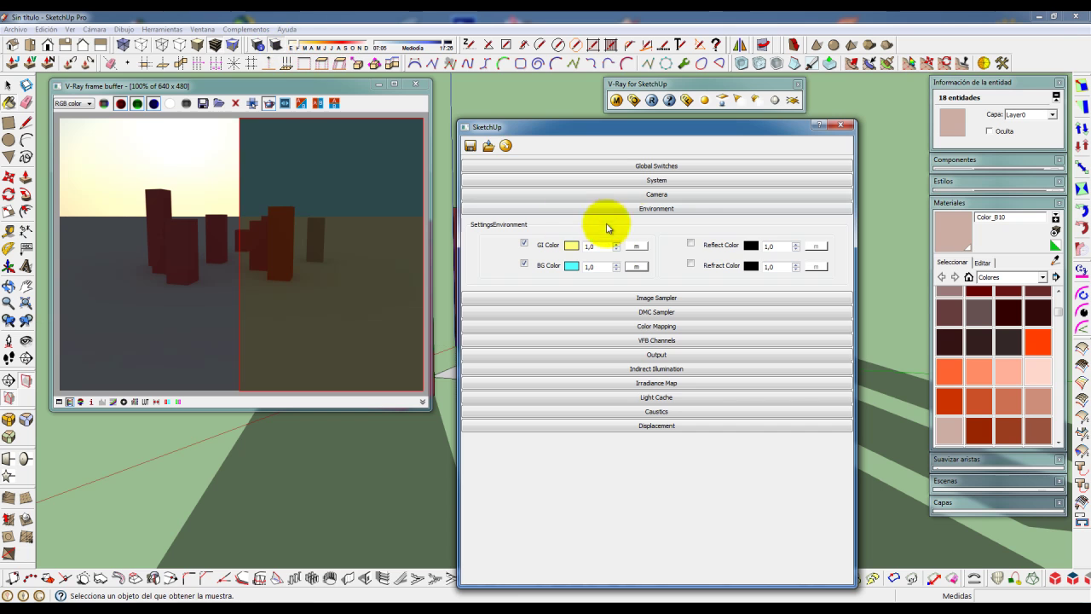
Set the BG Color texture type to TexSky, assign SunLight as its sun source and accept the texture
left_click(635, 267)
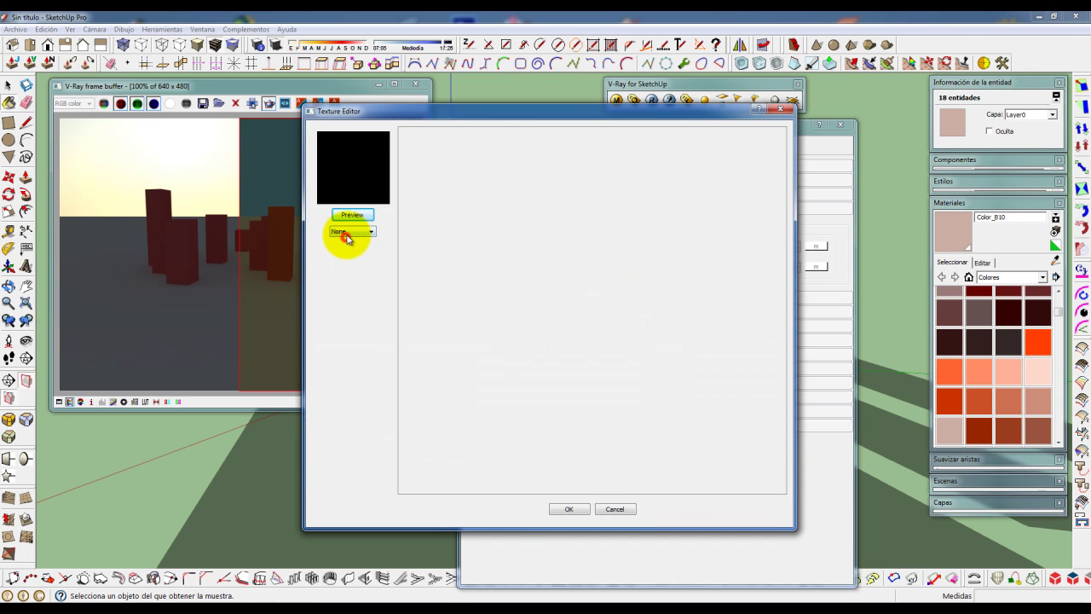
left_click(347, 233)
left_click_drag(371, 267, 372, 309)
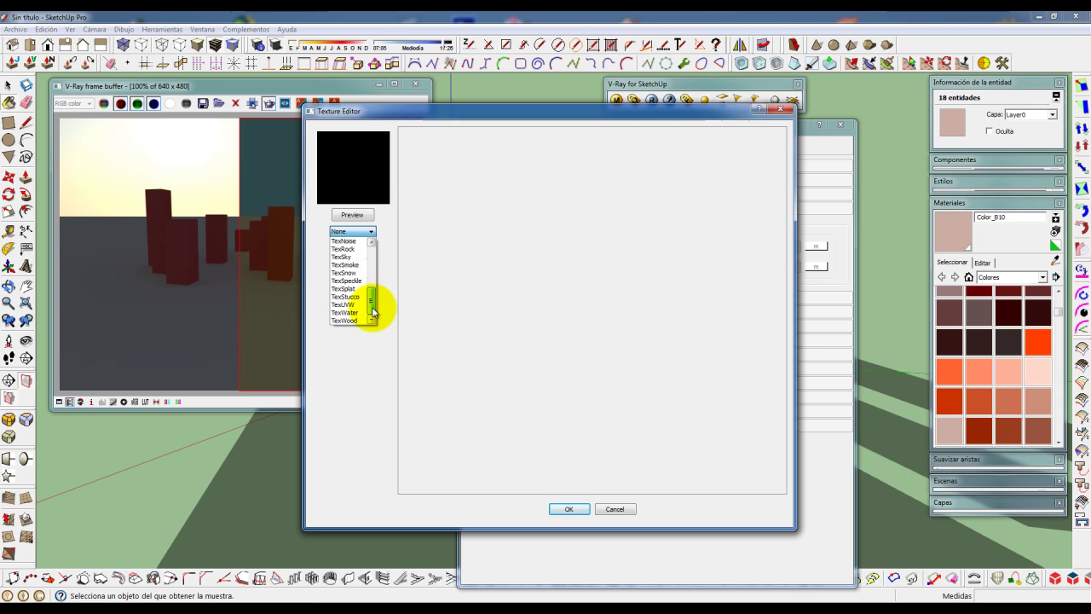
left_click(346, 256)
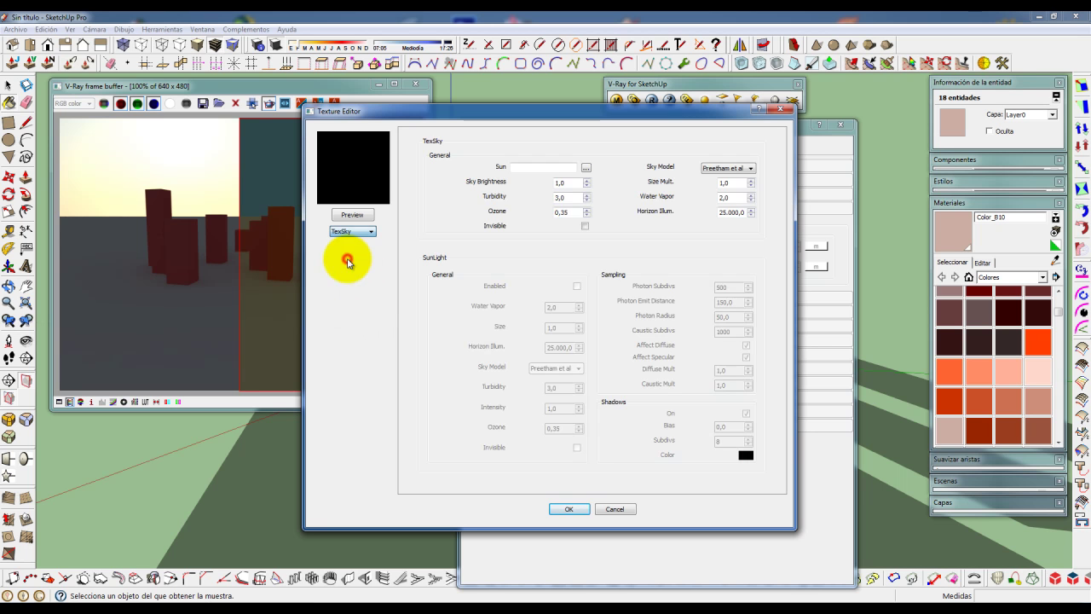
left_click(585, 168)
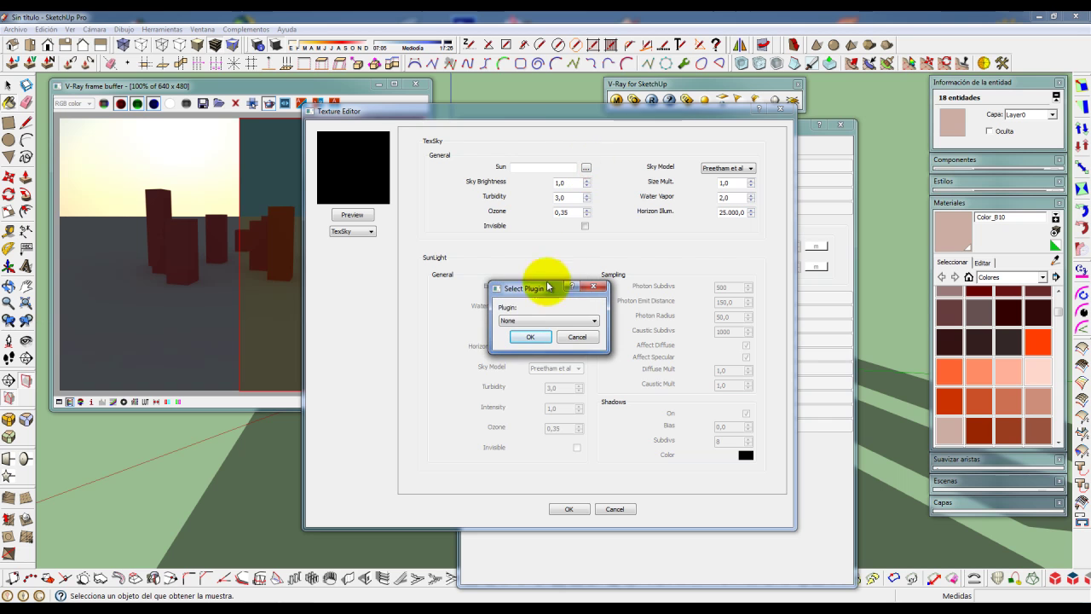
left_click(534, 322)
left_click(516, 333)
left_click(530, 338)
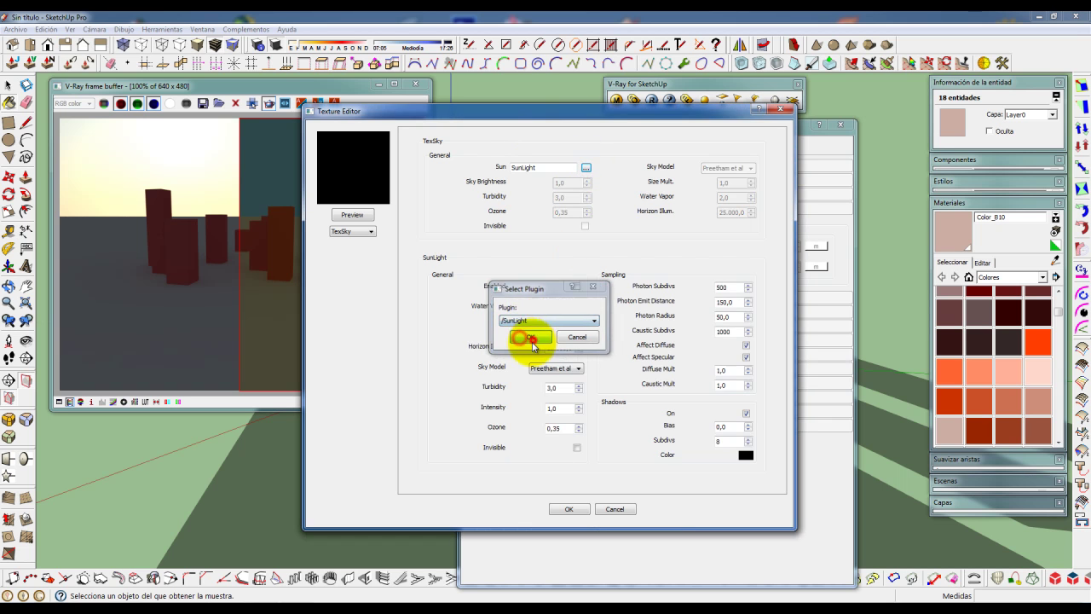
left_click(569, 509)
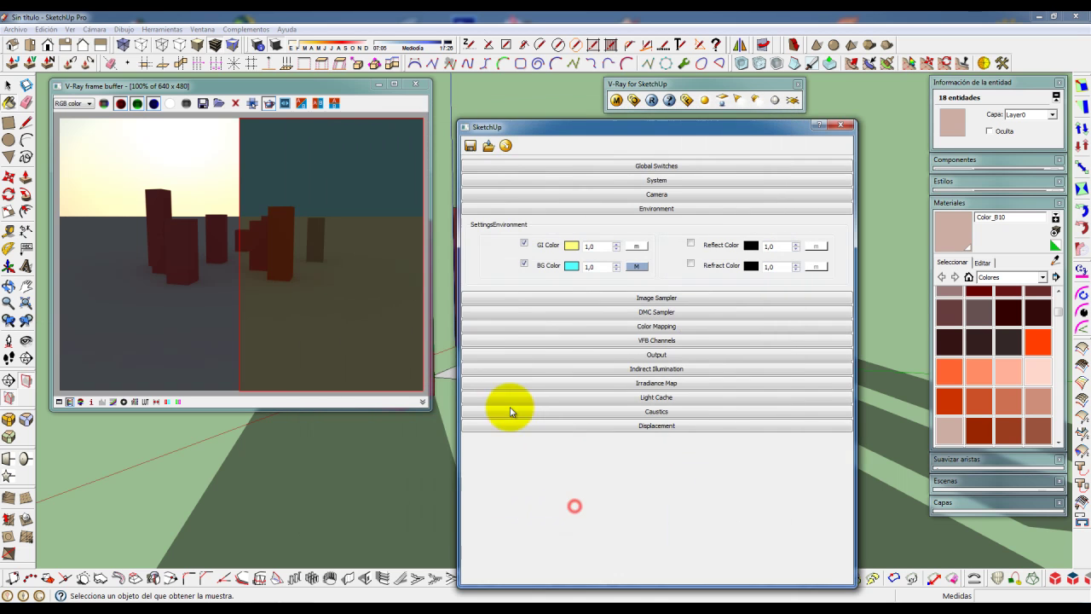
Set the GI Color texture type to TexSky with SunLight as its sun source, accept it and render the region
left_click(633, 246)
left_click(367, 231)
left_click_drag(372, 257, 372, 288)
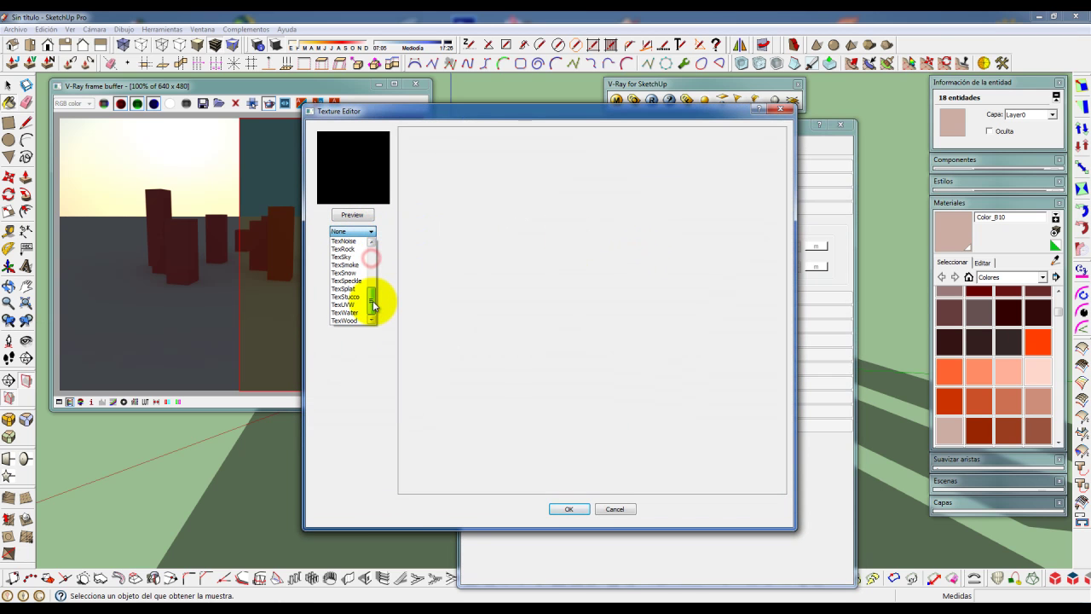
left_click(344, 256)
left_click(586, 168)
left_click(529, 318)
left_click(512, 338)
left_click(562, 509)
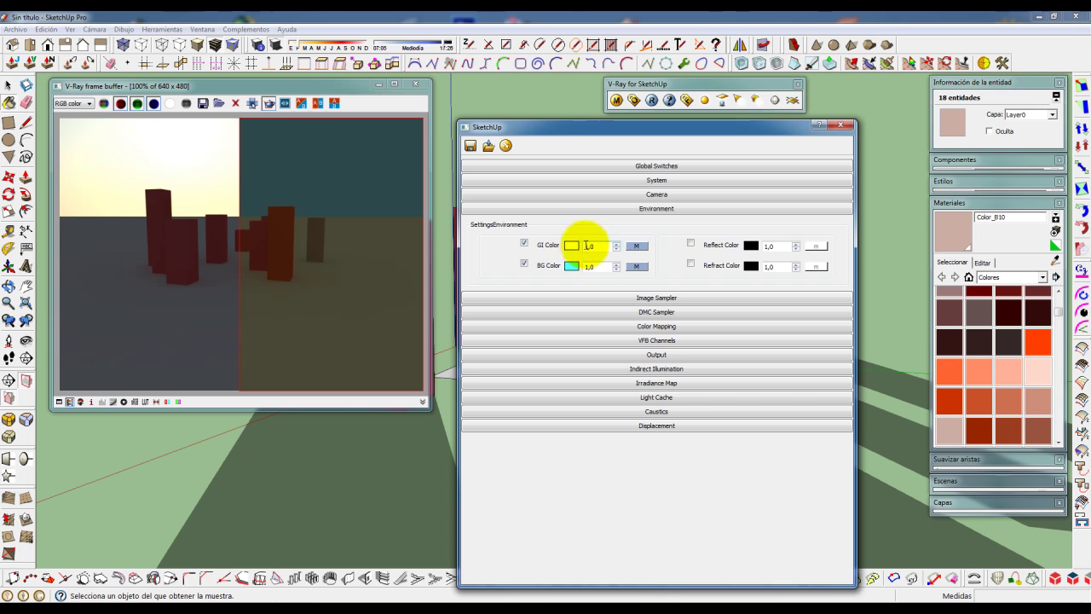
left_click(652, 100)
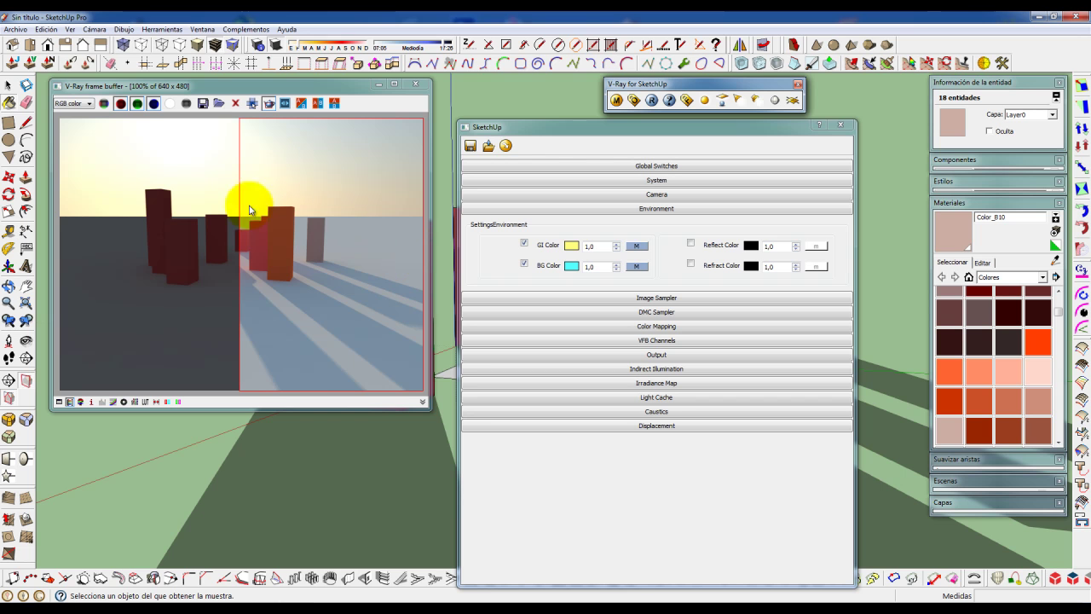
Set the SunLight Size to 5 in the BG Color sky texture and render the region
left_click(636, 266)
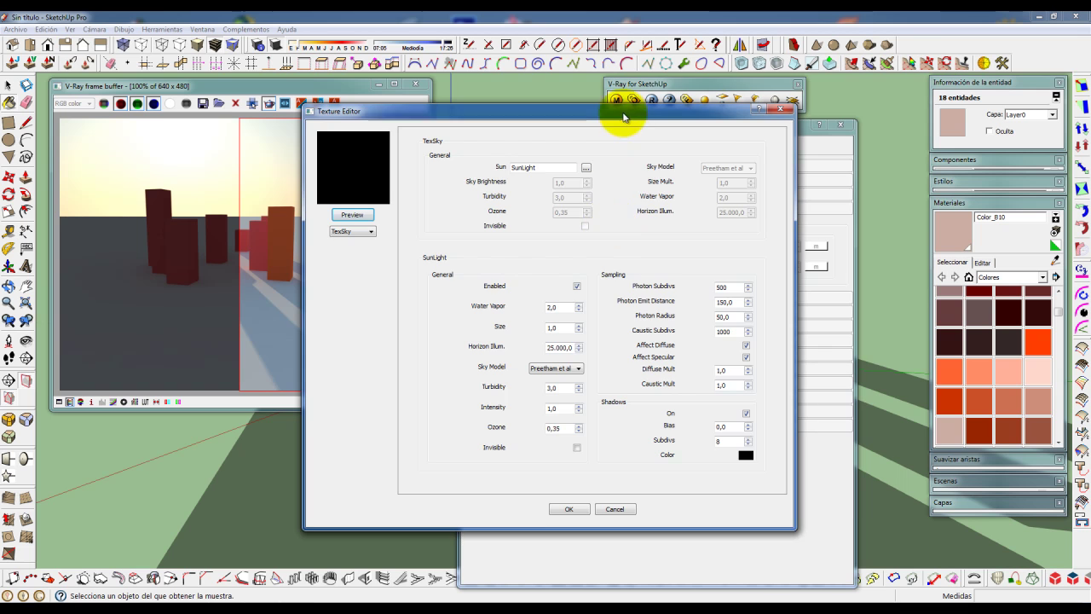
left_click_drag(622, 113, 792, 86)
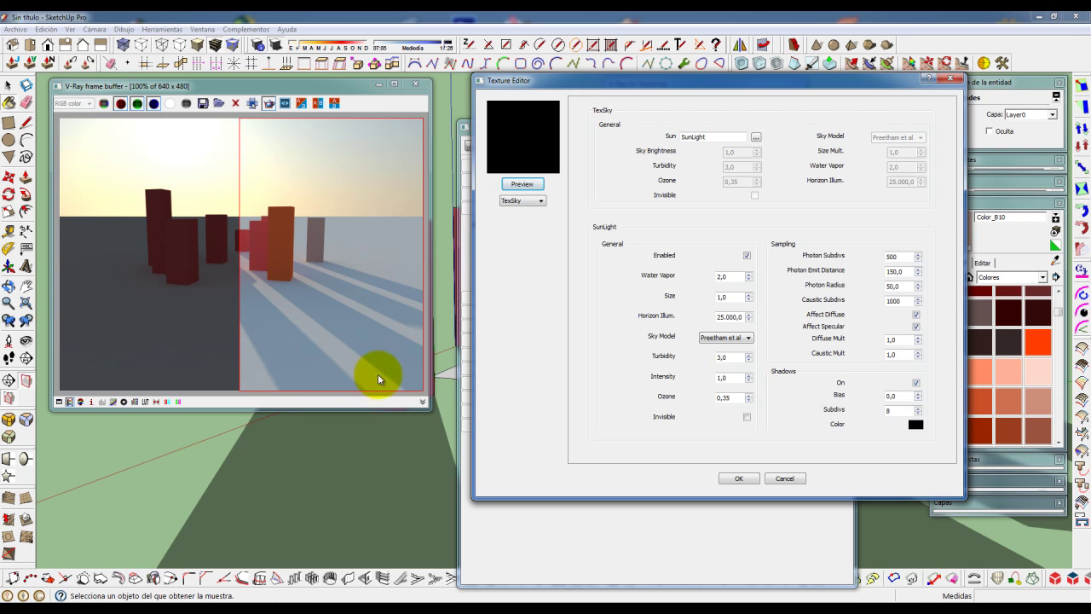
left_click(729, 297)
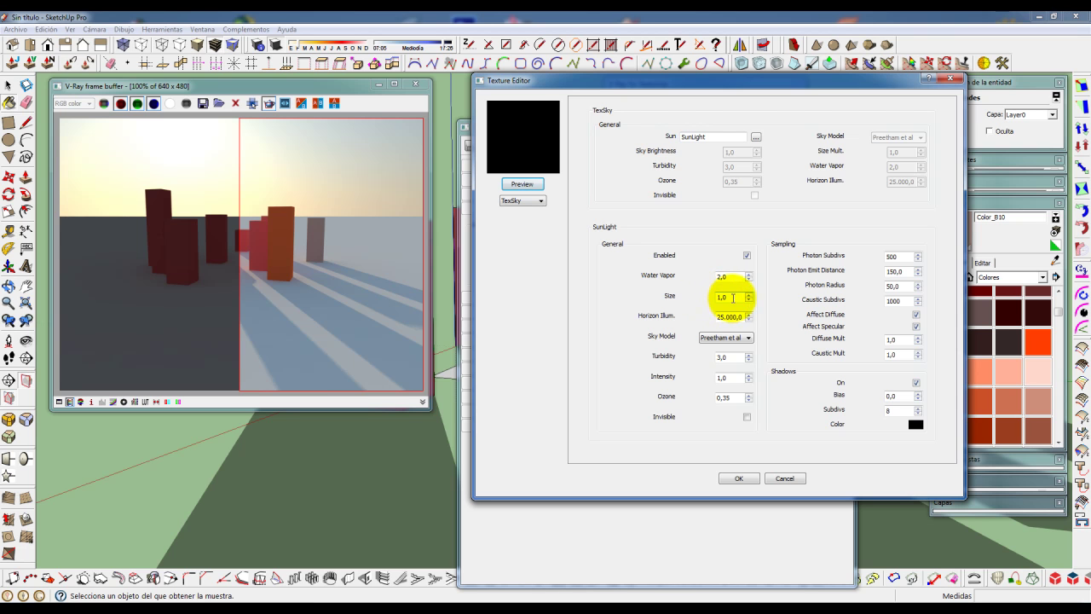
double_click(733, 298)
type("5")
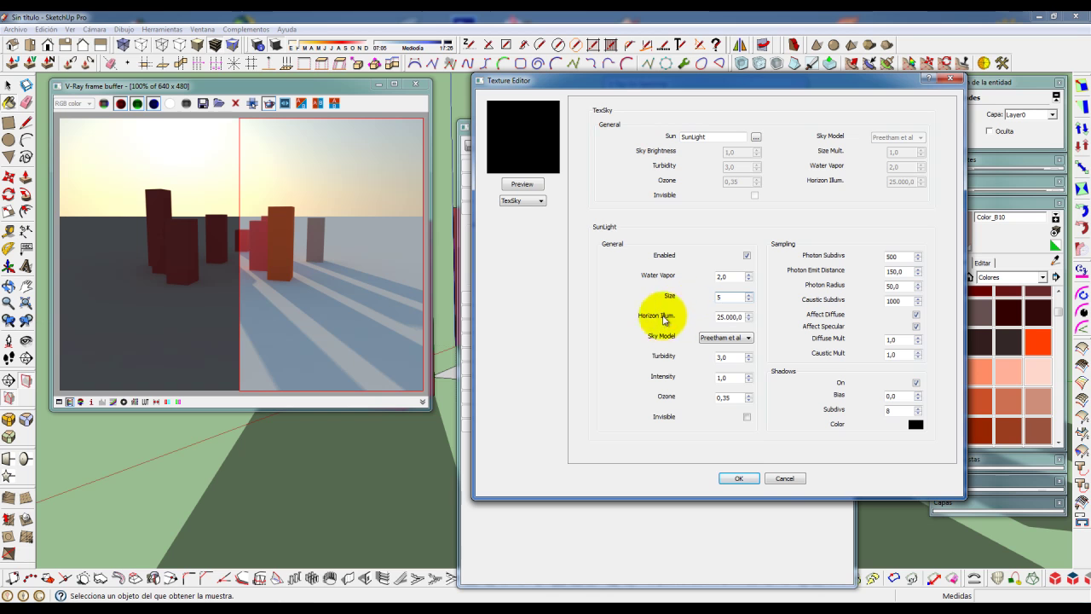
left_click(738, 479)
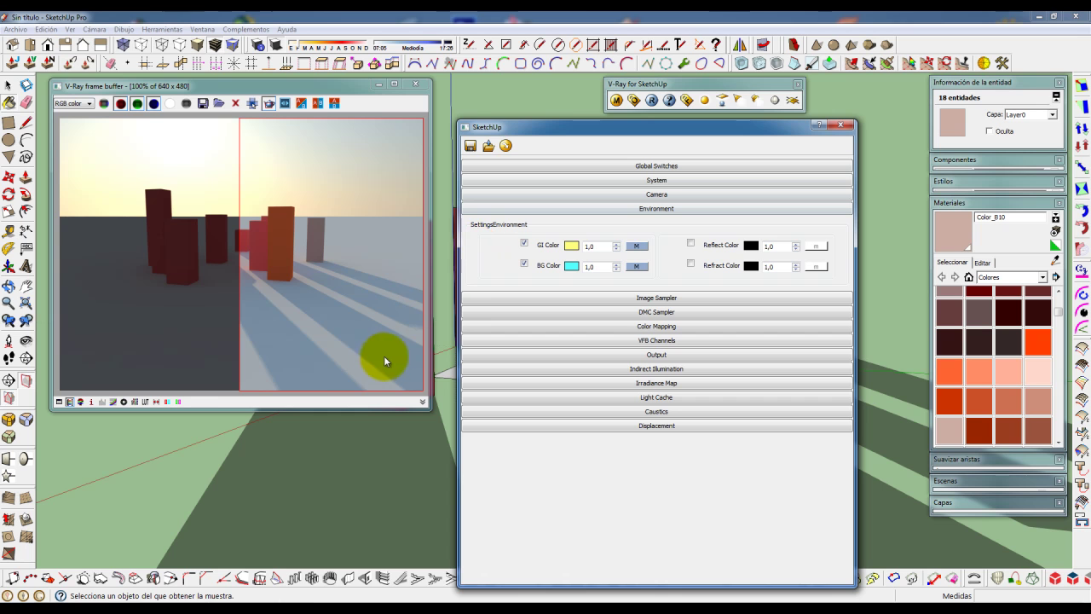
left_click(650, 100)
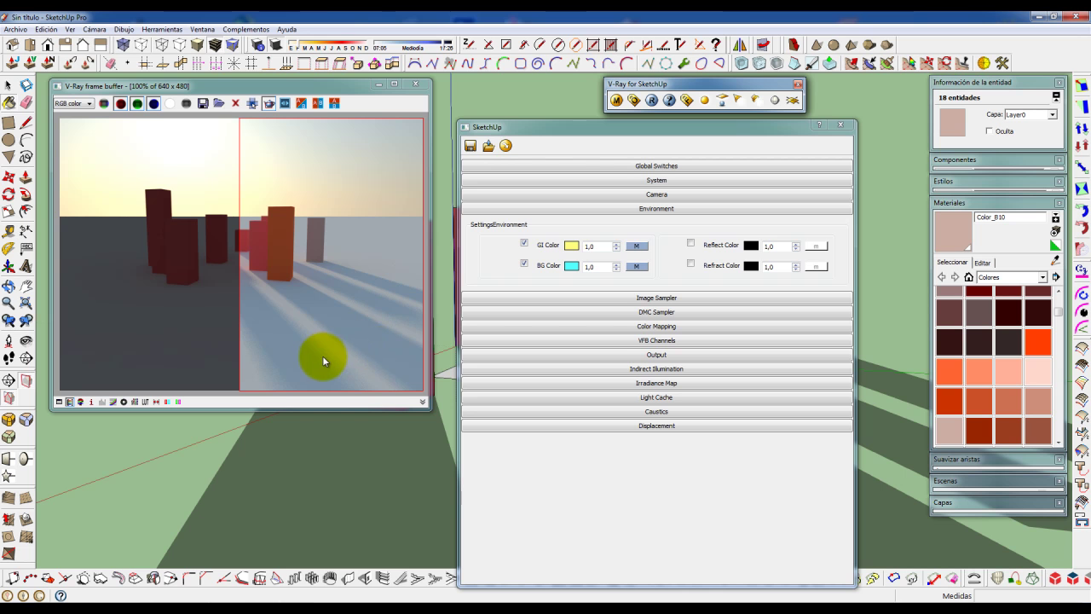
Increase the SunLight Size to 10 in the BG Color sky texture and render the region
left_click(639, 265)
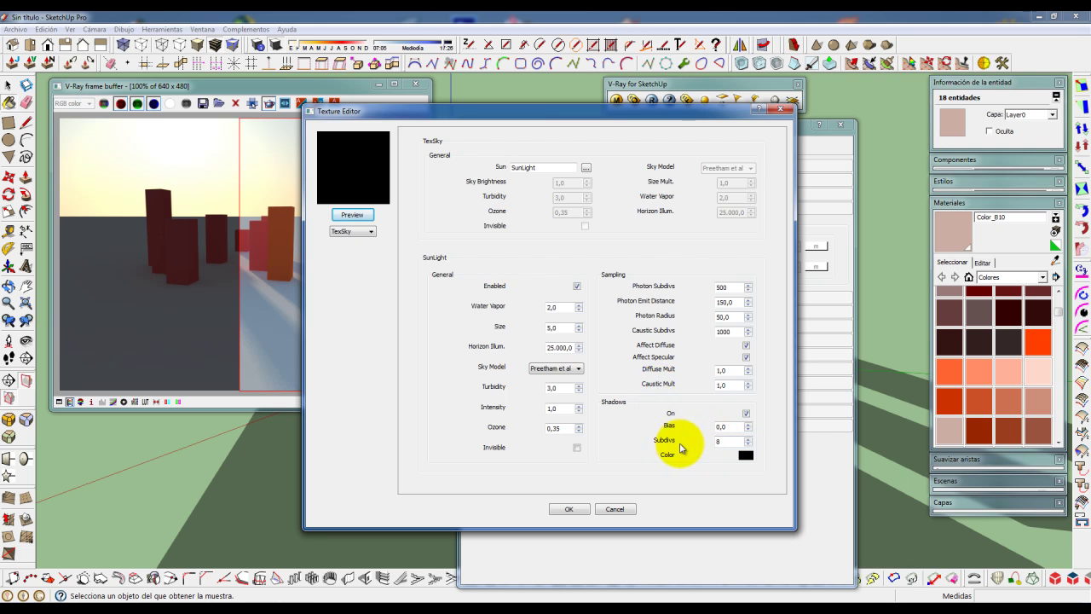
left_click_drag(672, 114, 789, 92)
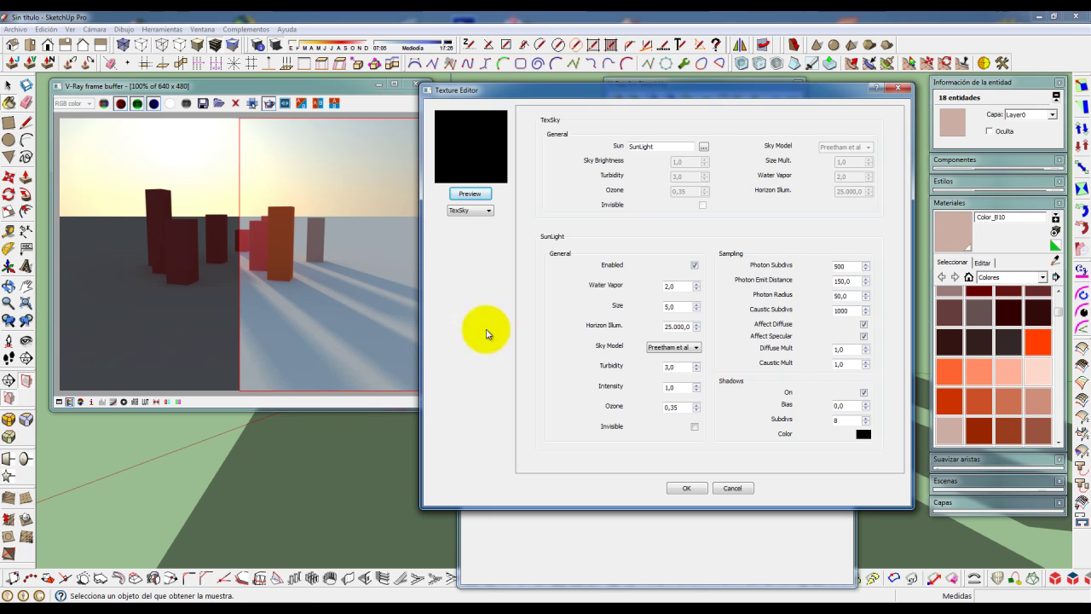
left_click_drag(691, 307, 653, 311)
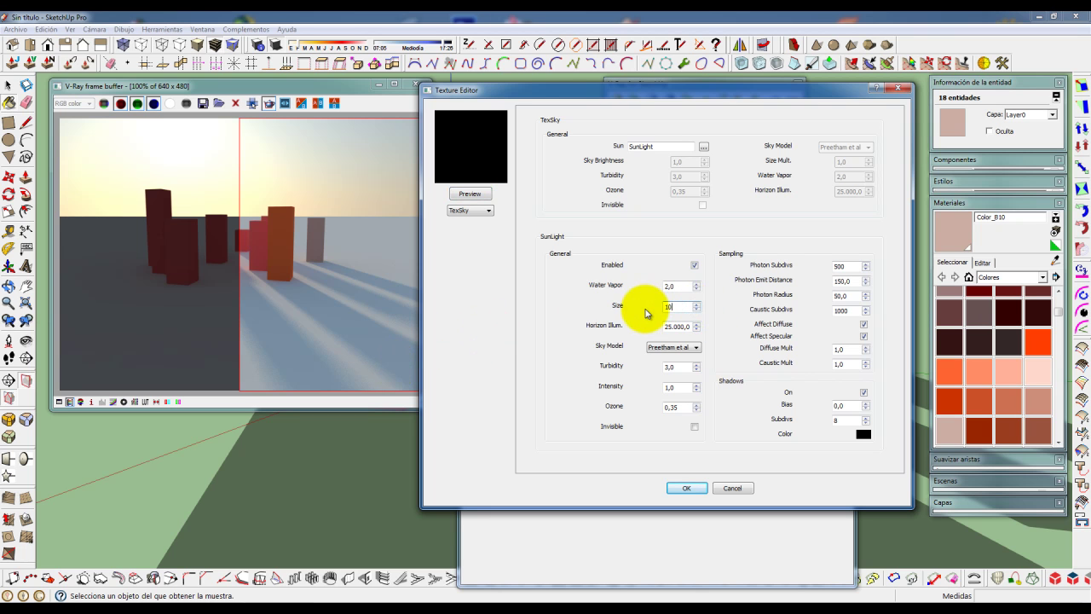
left_click(680, 487)
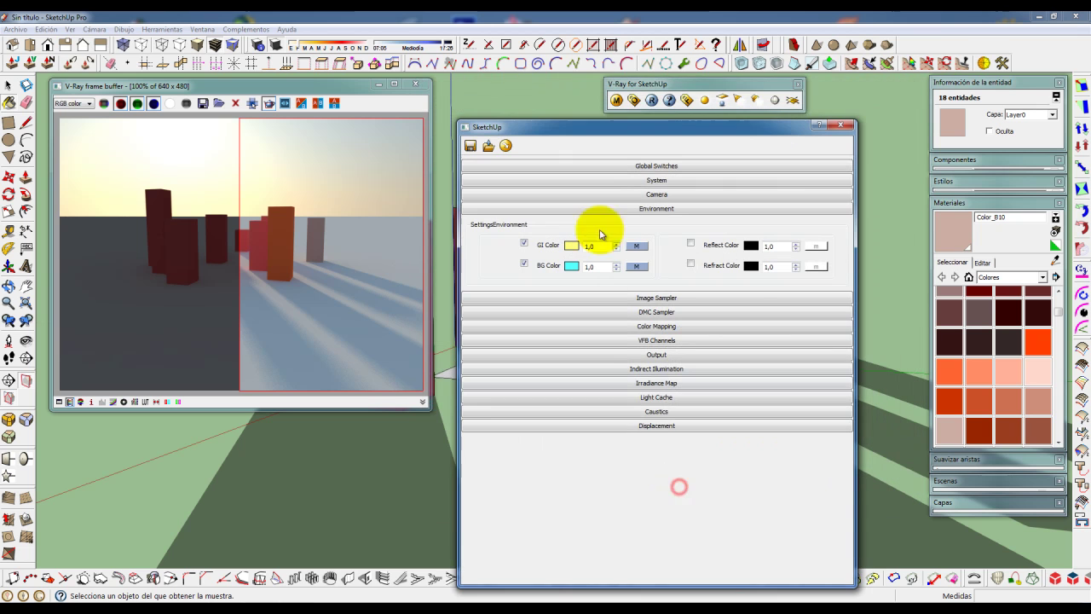
left_click(652, 100)
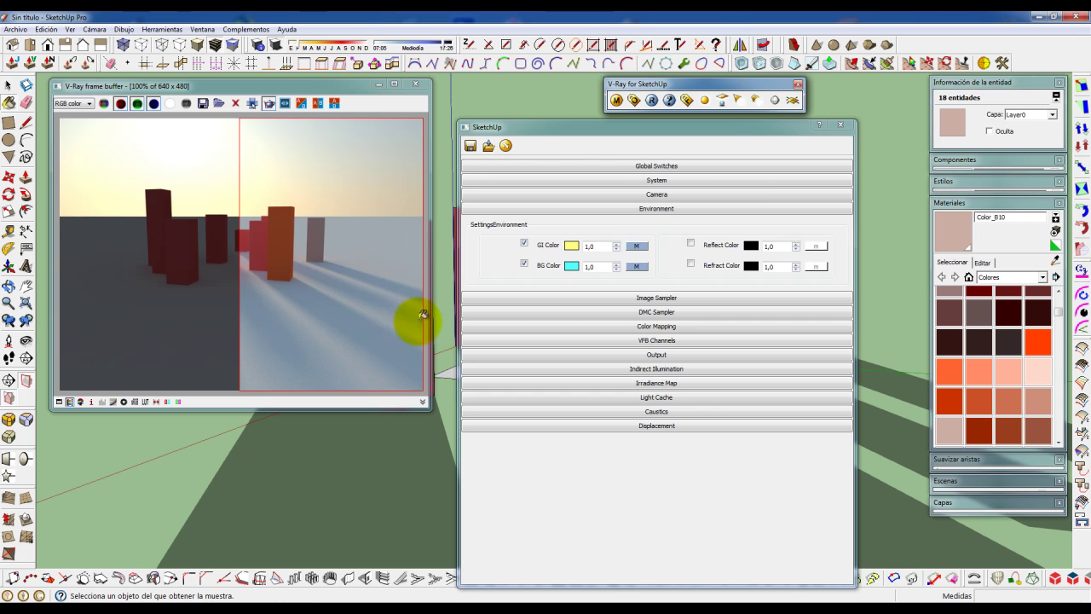
Set the SunLight shadow Subdivs to 32 in the BG Color sky texture and render the region
left_click(641, 267)
left_click(640, 266)
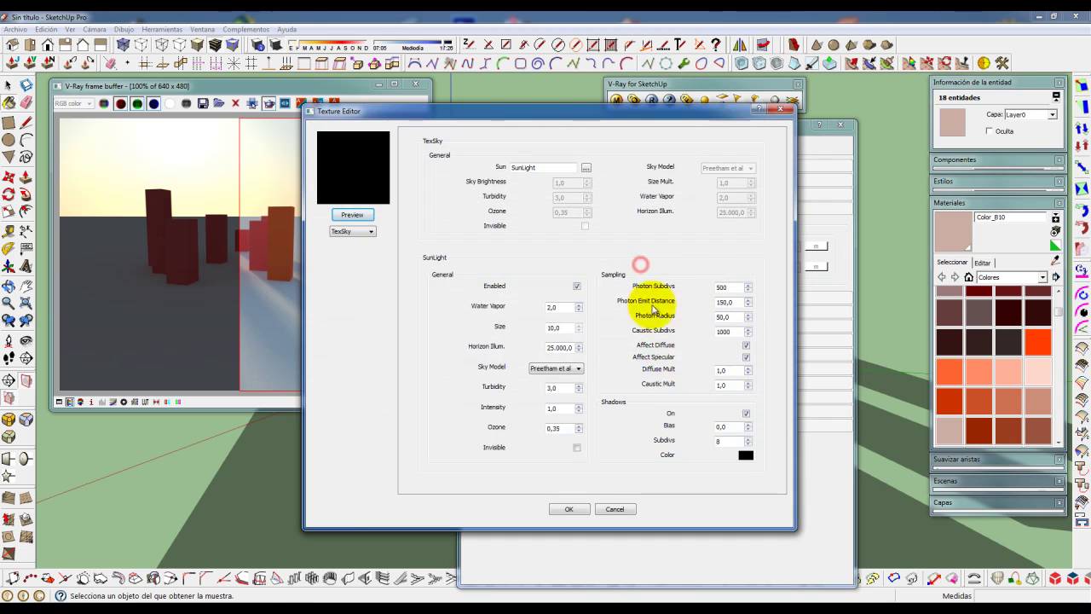
double_click(723, 441)
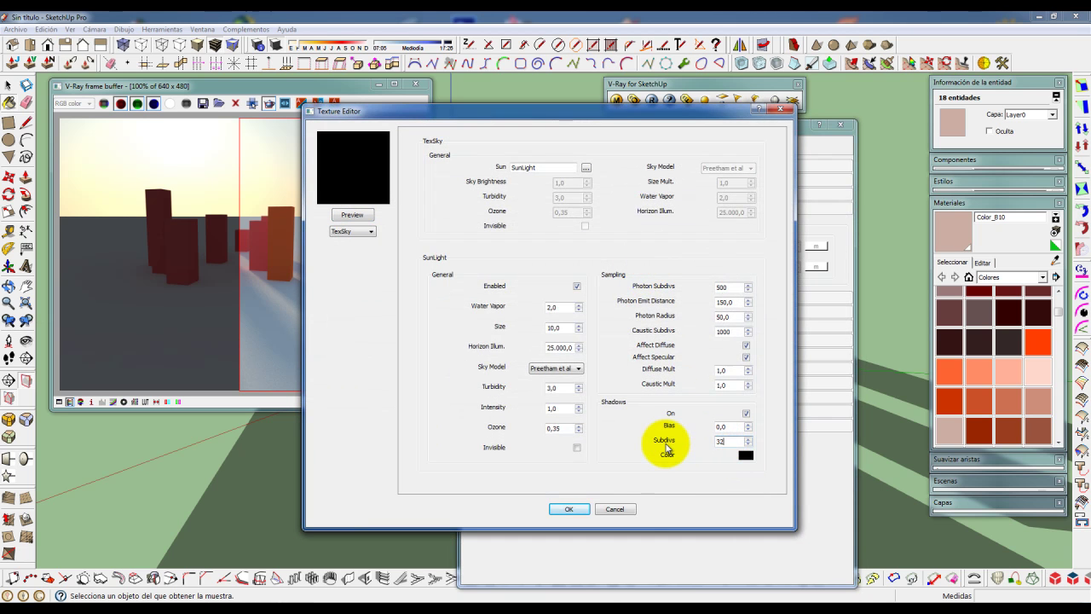
left_click(568, 508)
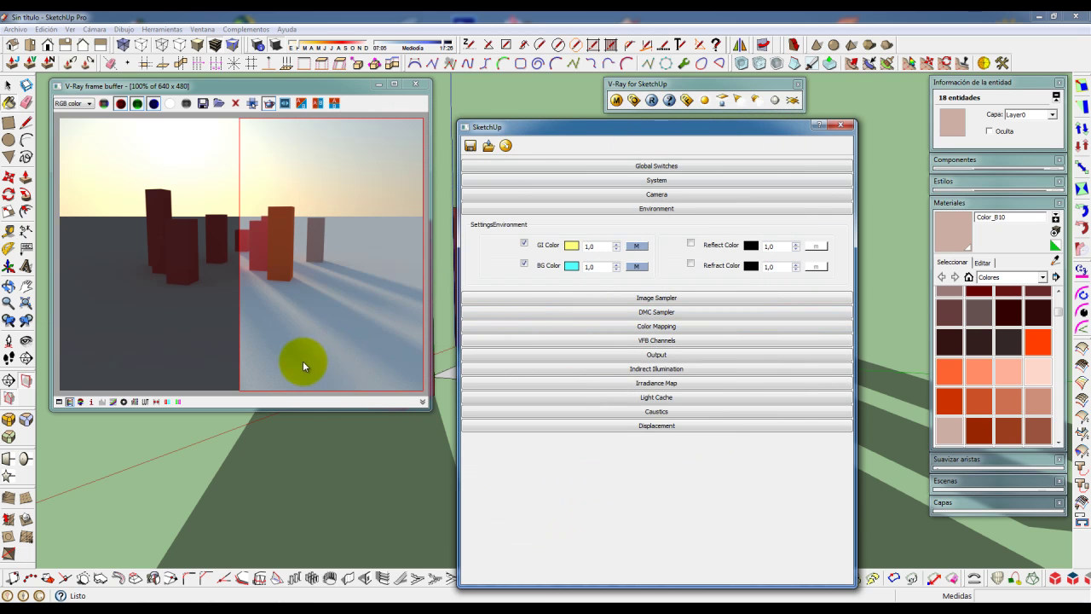
left_click(652, 102)
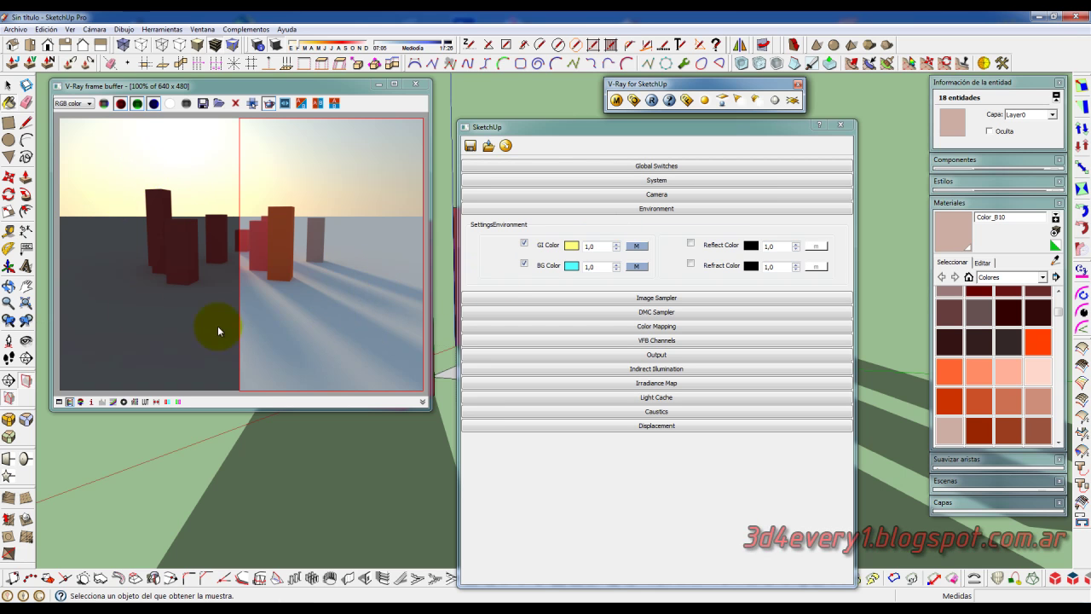
Reset the SunLight shadow Subdivs to 8, then mark the left half of the image as the render region and render it
left_click(637, 266)
double_click(725, 441)
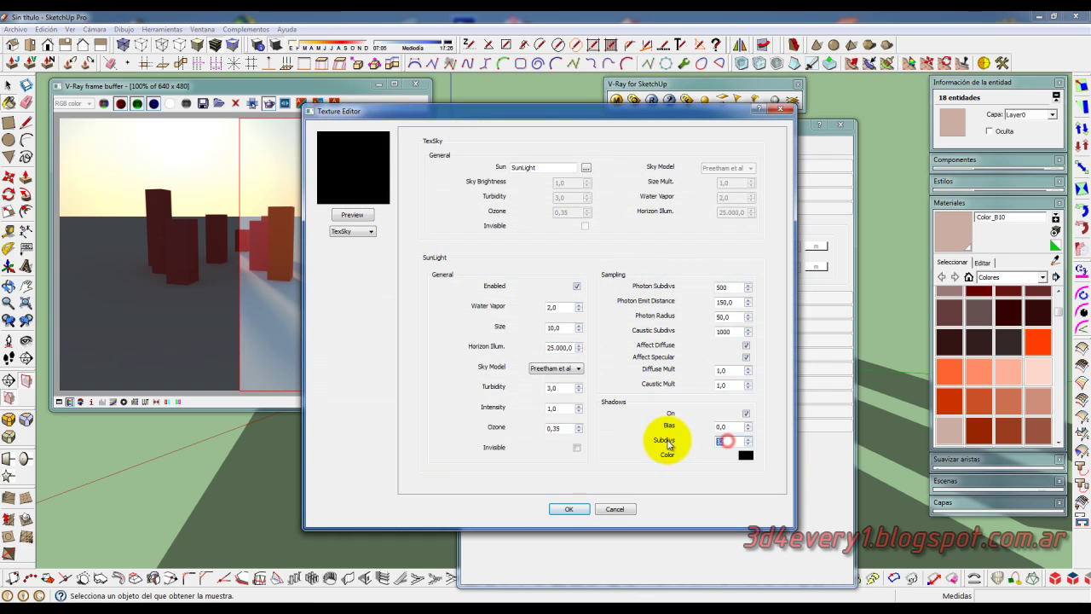
type("8")
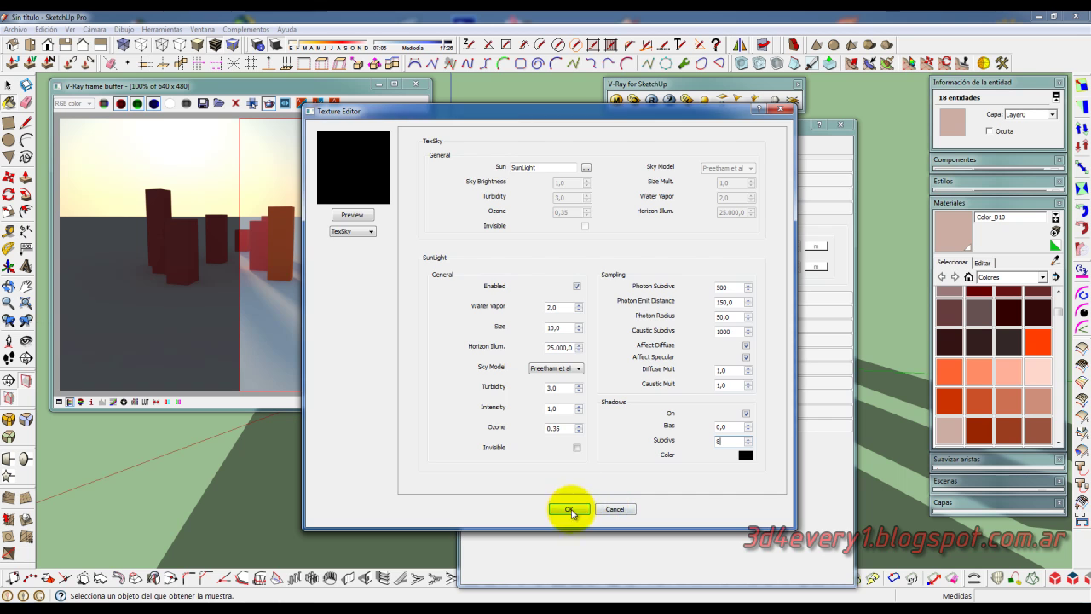
left_click(568, 509)
left_click_drag(59, 119, 247, 394)
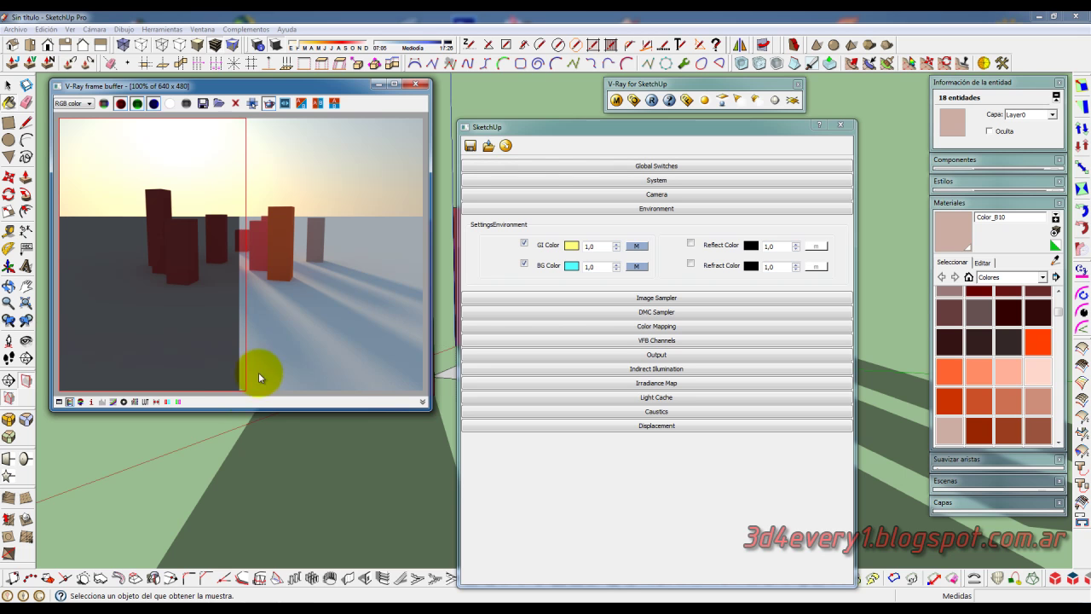
left_click(651, 100)
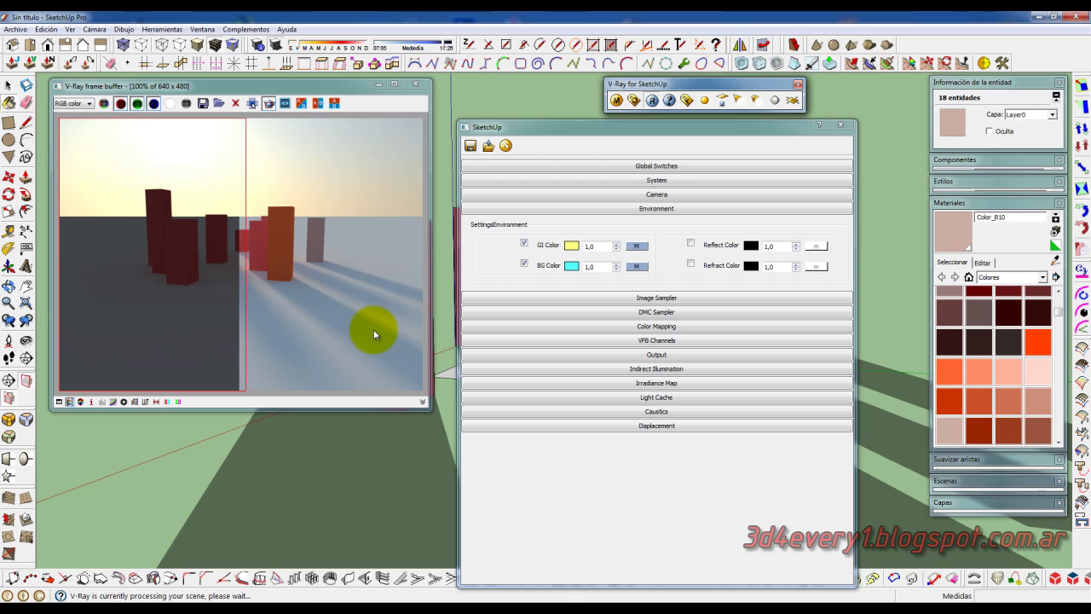
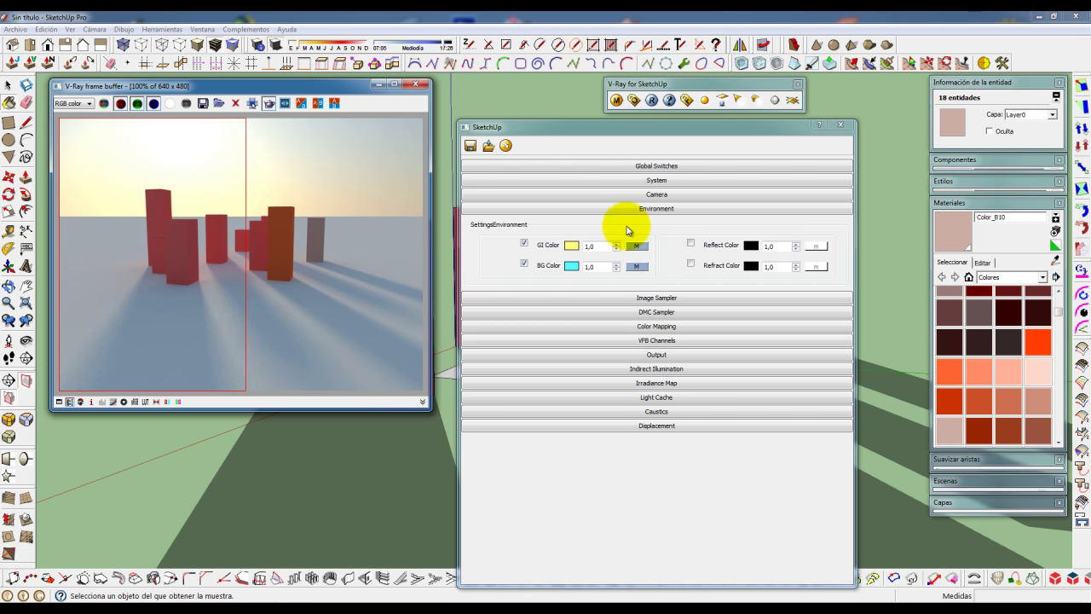
Set the SunLight Size back to 5 in the BG Color sky texture and render the left half of the image
left_click(636, 266)
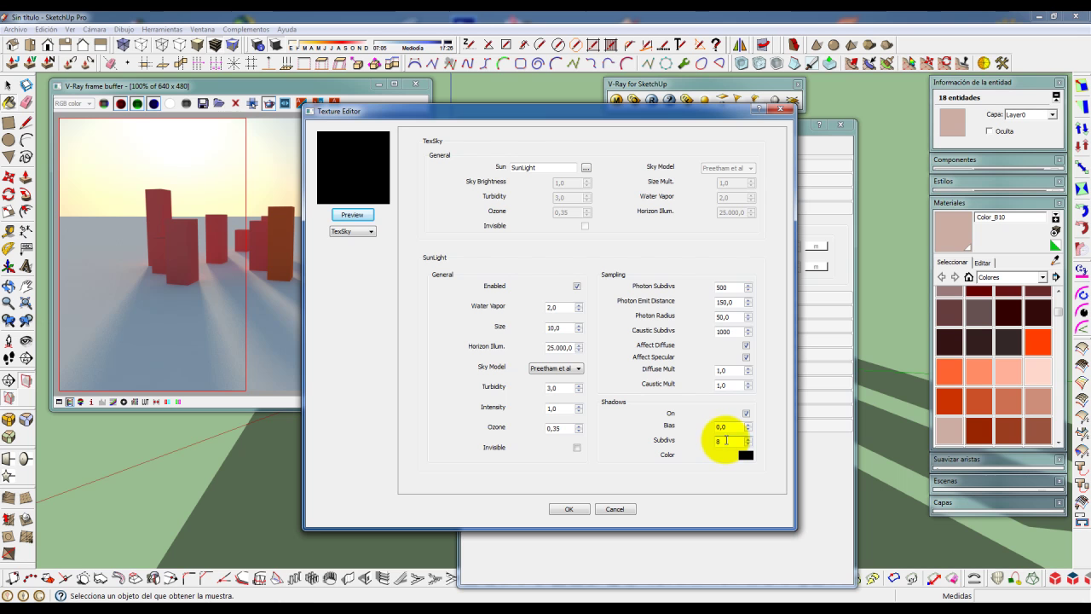
double_click(726, 440)
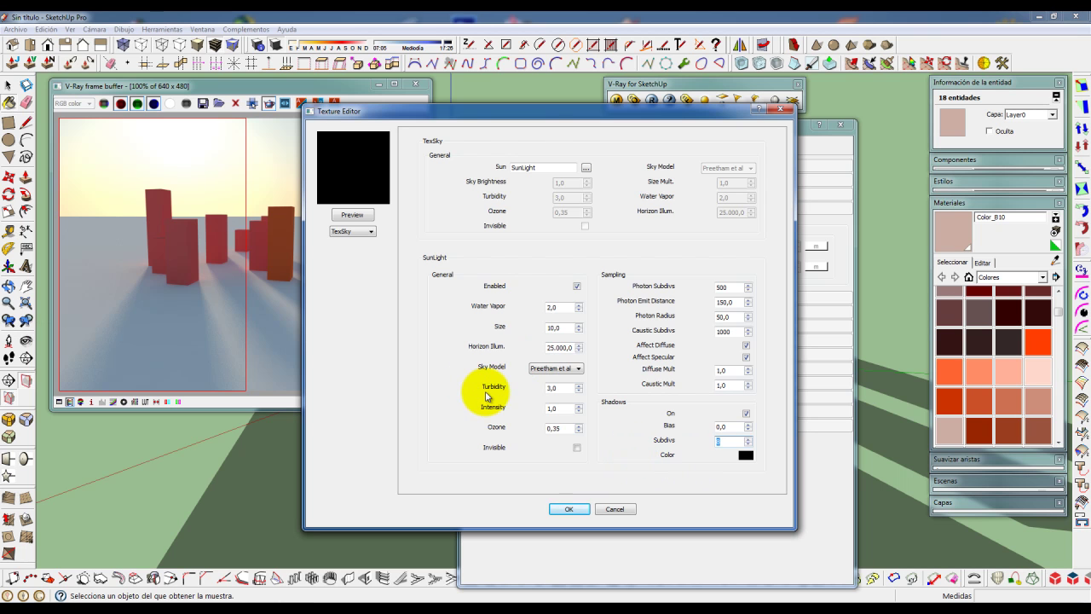
double_click(560, 387)
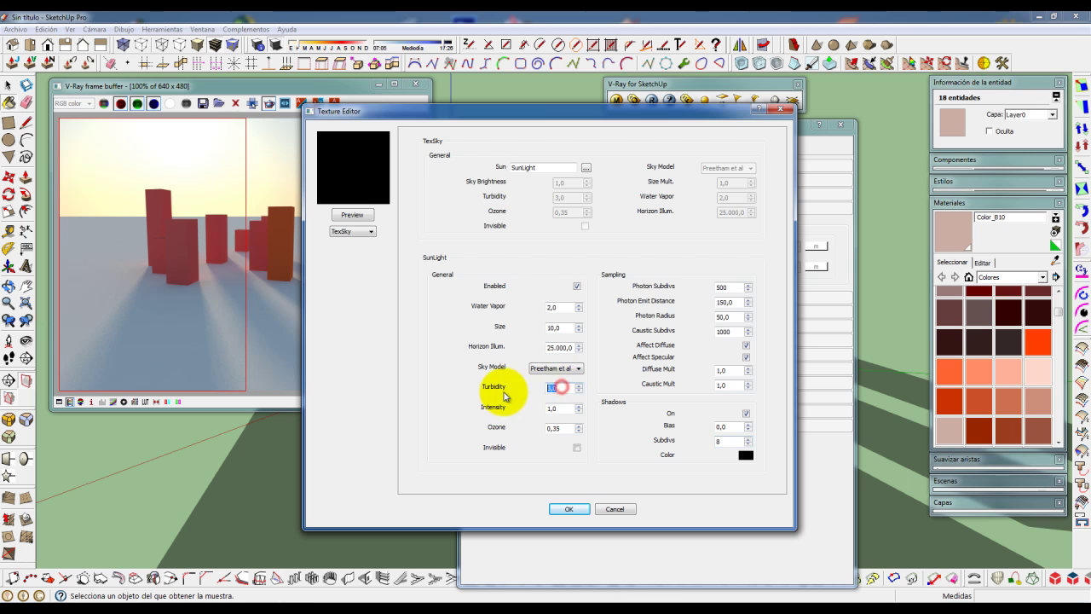
type("1")
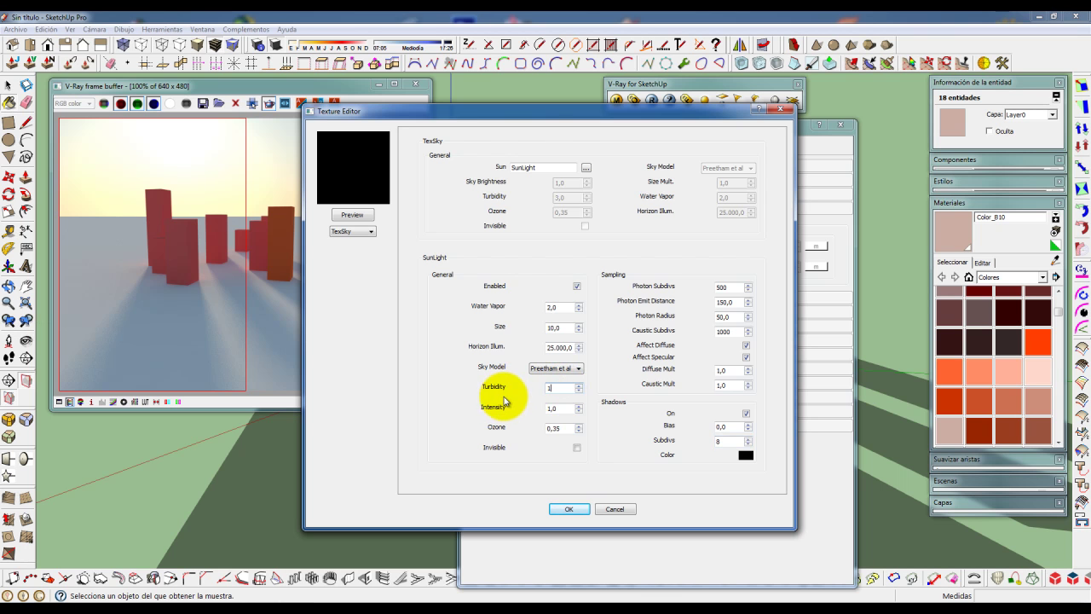
double_click(565, 327)
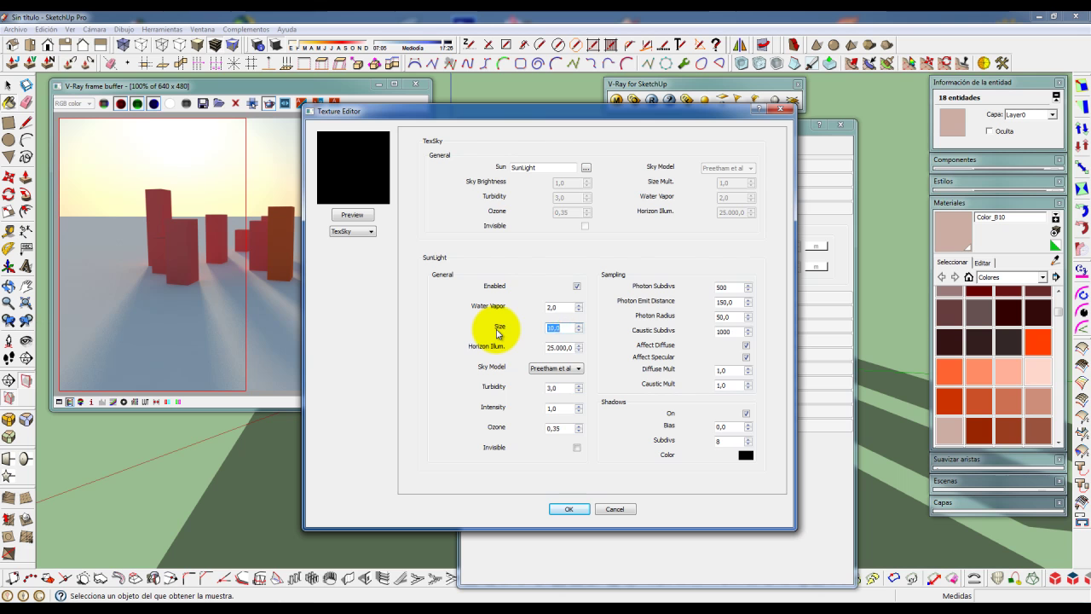
left_click(581, 509)
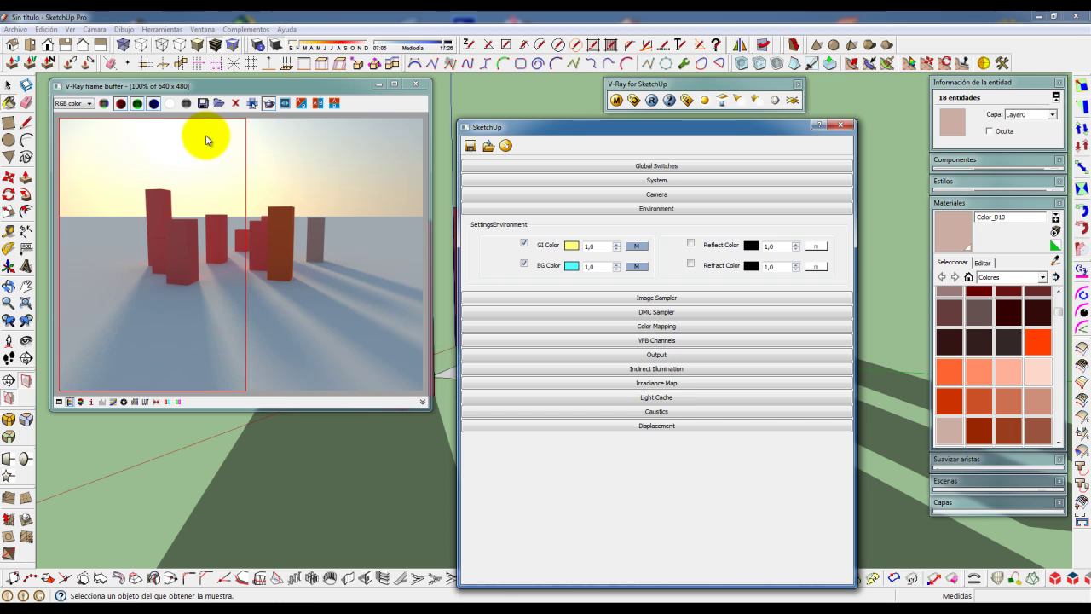
left_click(651, 100)
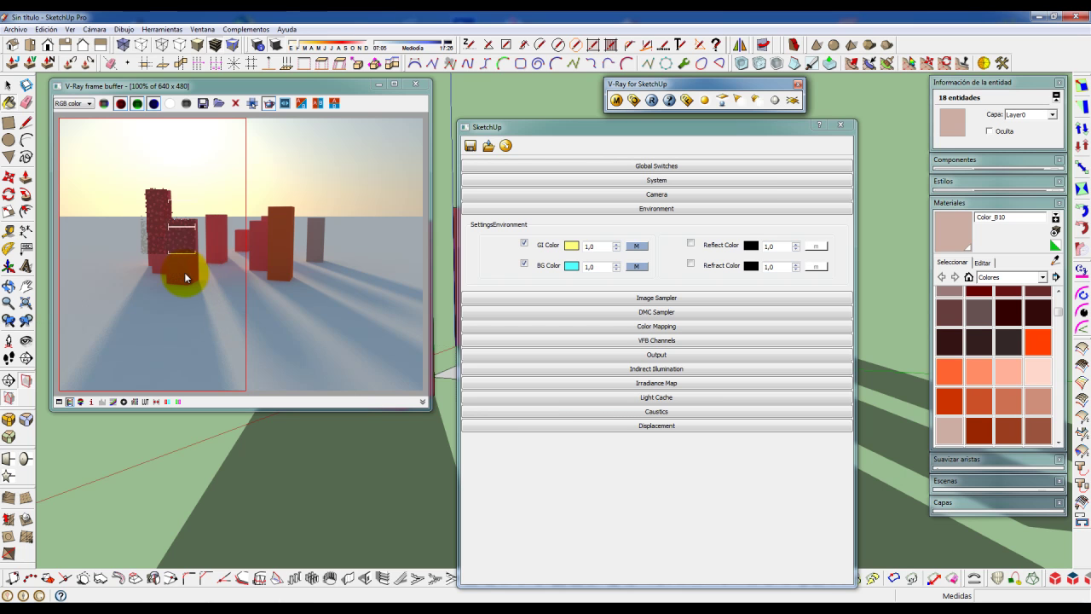
Redefine the render region to cover the right half of the rendered image
left_click(248, 107)
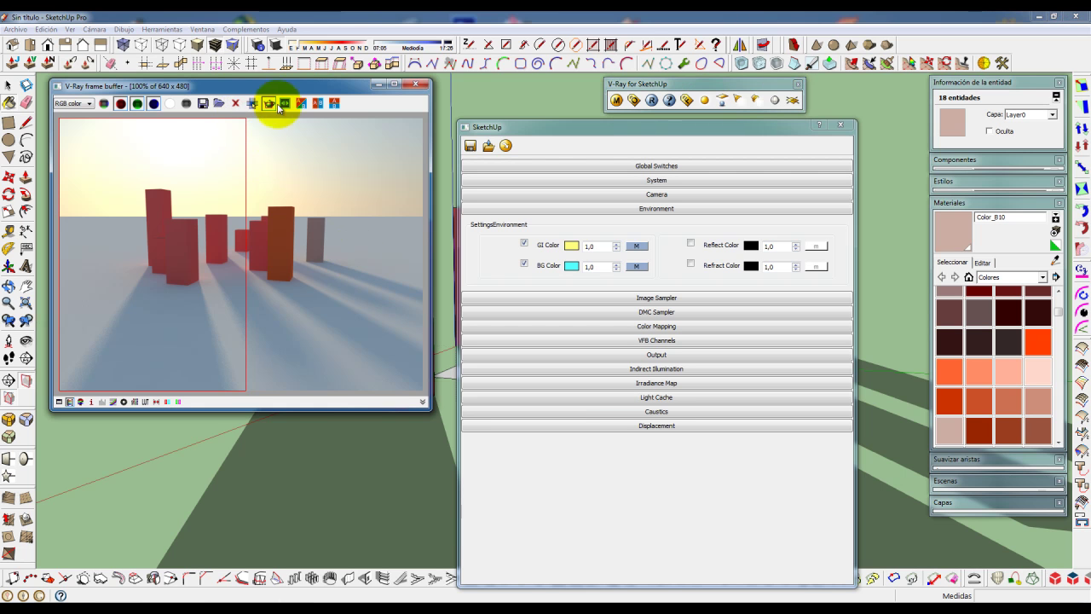
left_click(246, 113)
left_click(268, 103)
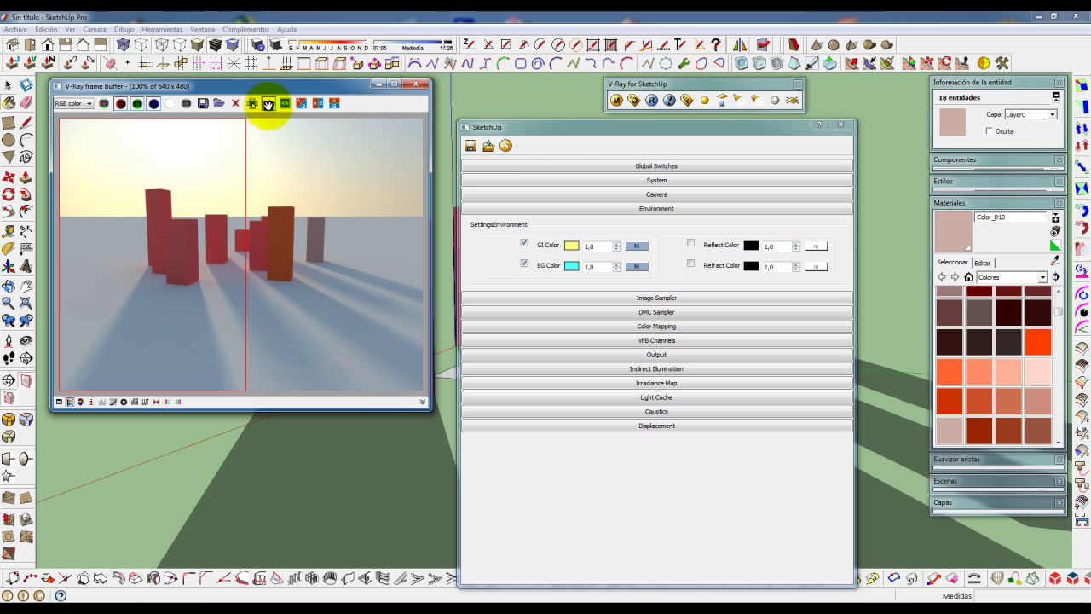
left_click(341, 183)
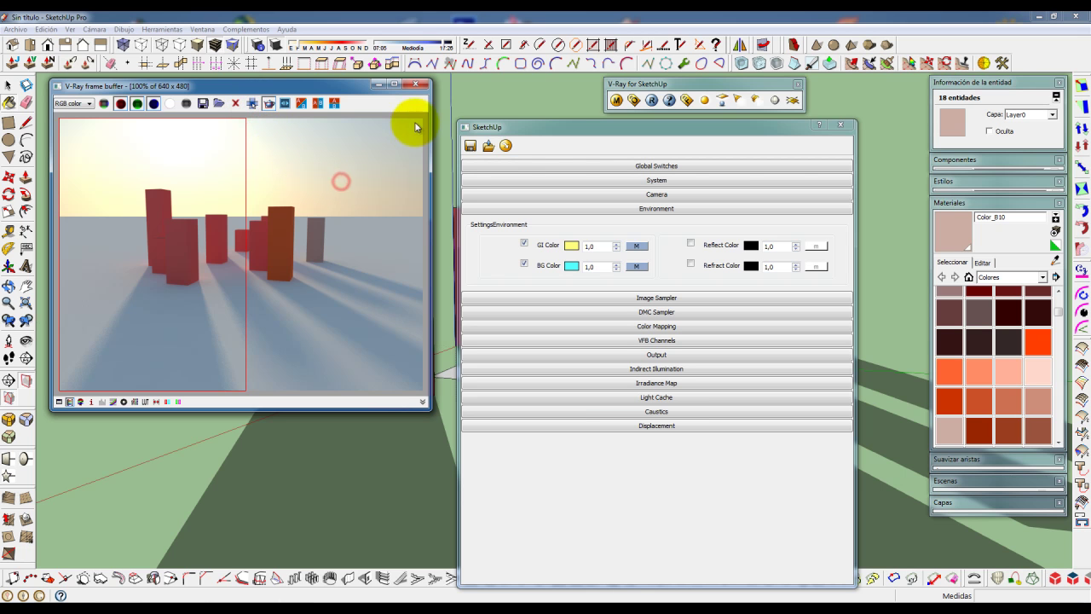
left_click(268, 104)
left_click(270, 104)
left_click_drag(418, 118, 239, 391)
Set the SunLight Turbidity to 7 in the BG Color sky texture and render the right half of the image
left_click(640, 265)
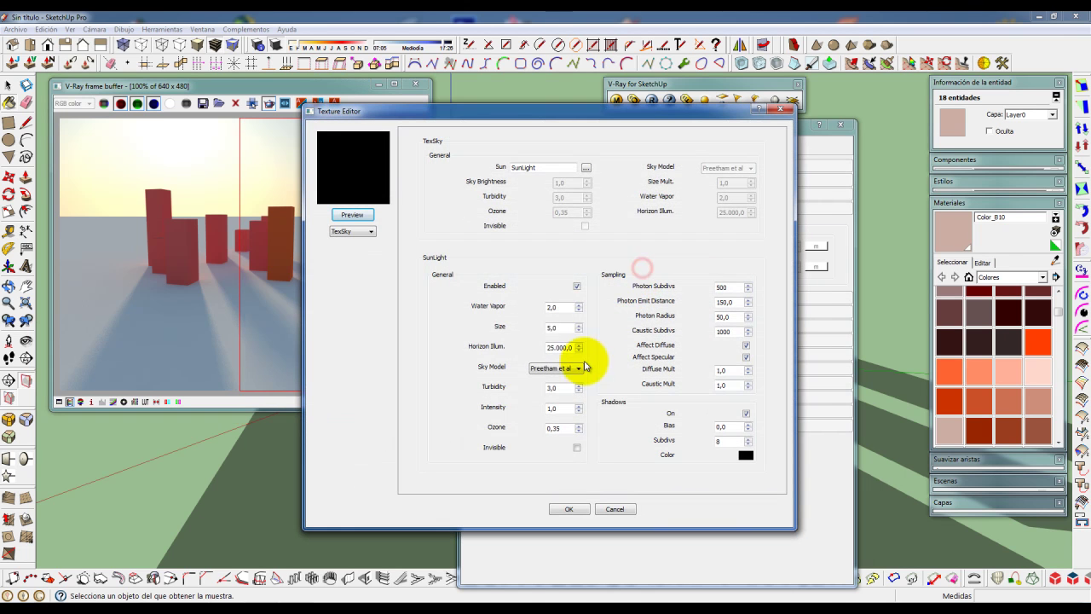
double_click(563, 389)
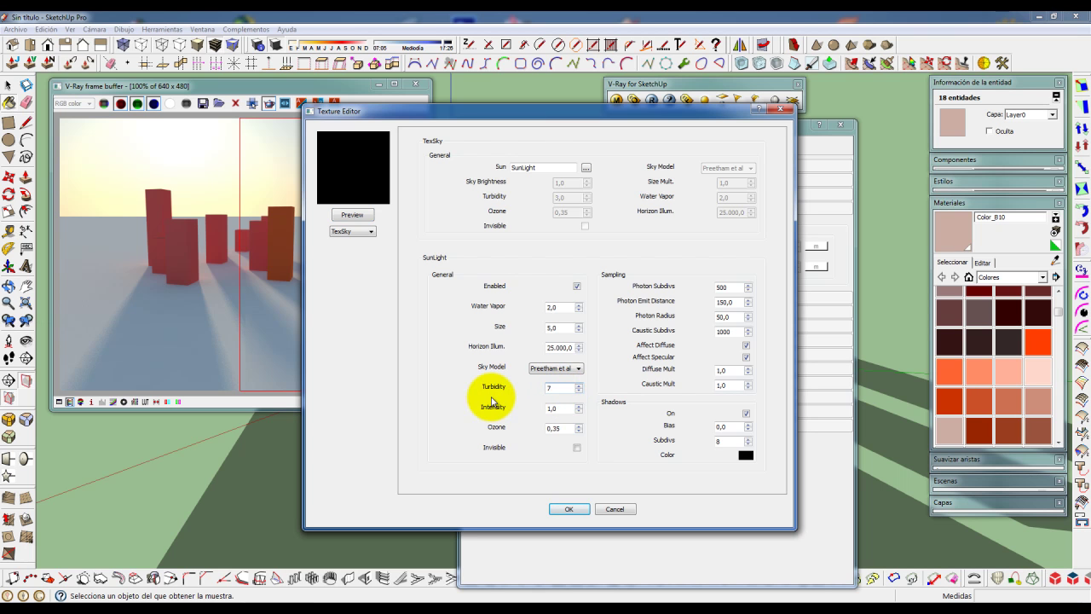
double_click(562, 408)
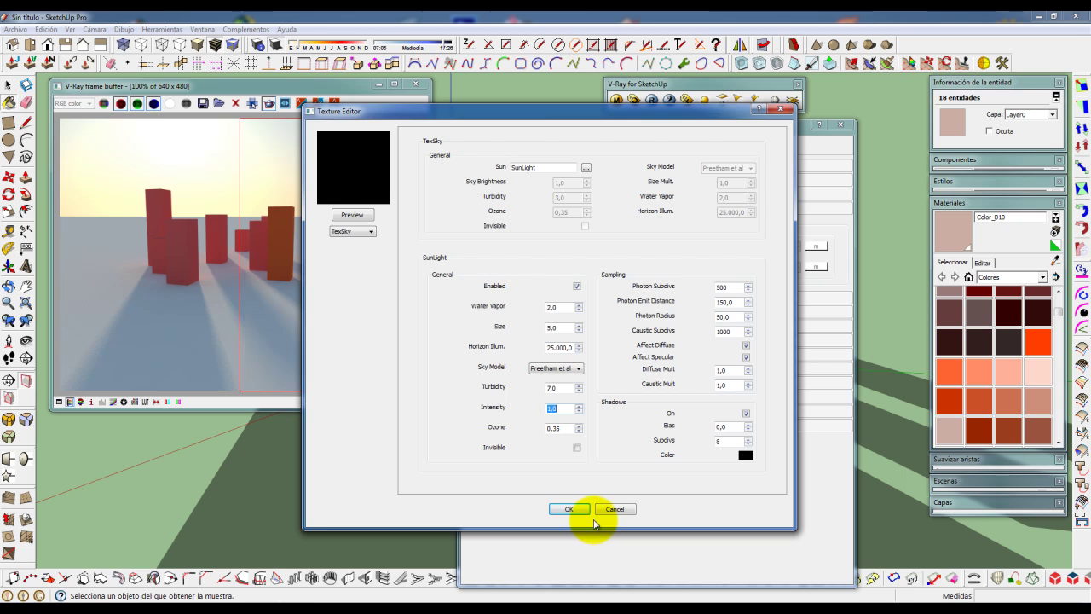
left_click(566, 509)
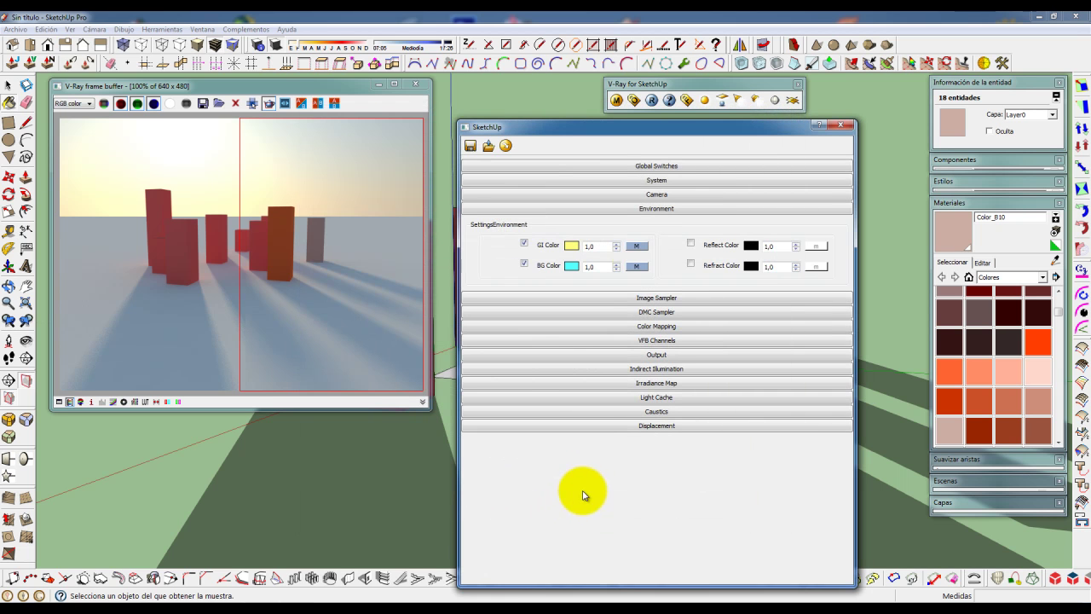
left_click(651, 99)
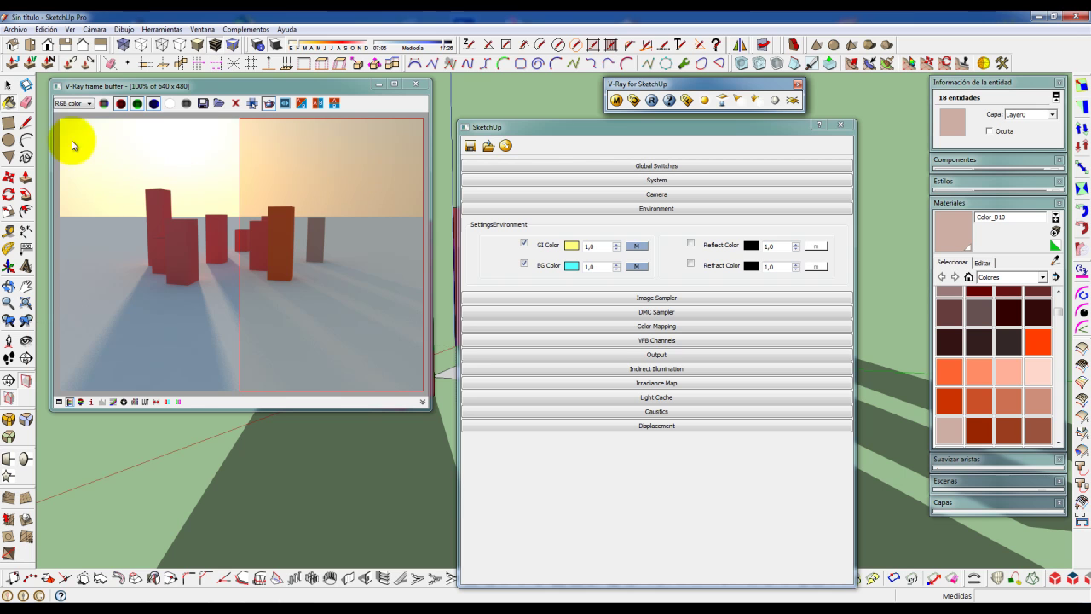
Mark the left half of the image as the render region and render it with the BG Color sky's SunLight Turbidity at 2
left_click_drag(60, 120, 241, 391)
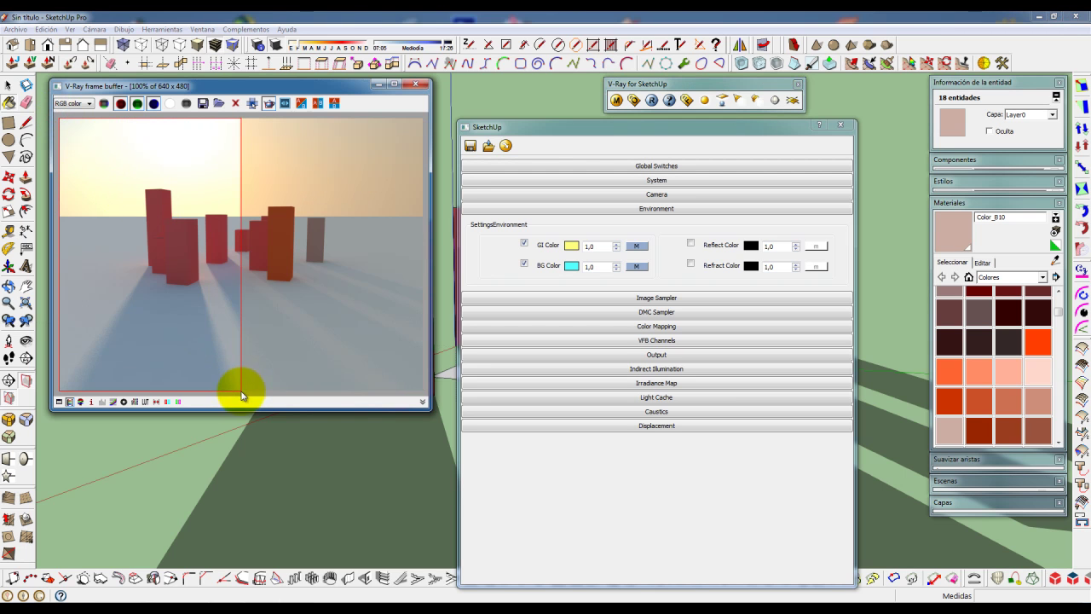
left_click(635, 267)
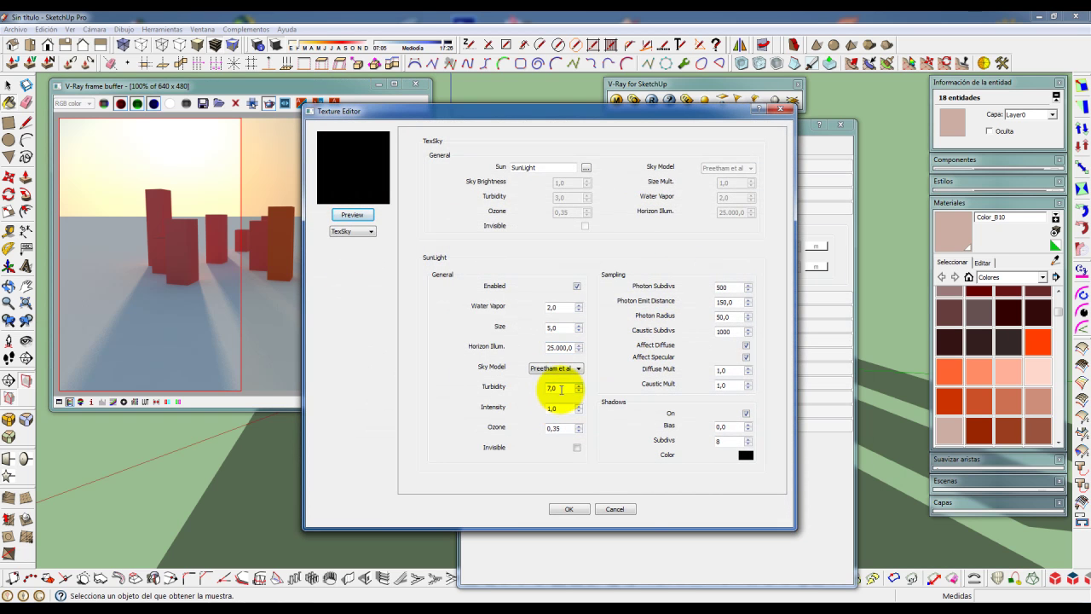
double_click(557, 388)
type("1")
double_click(554, 408)
double_click(555, 388)
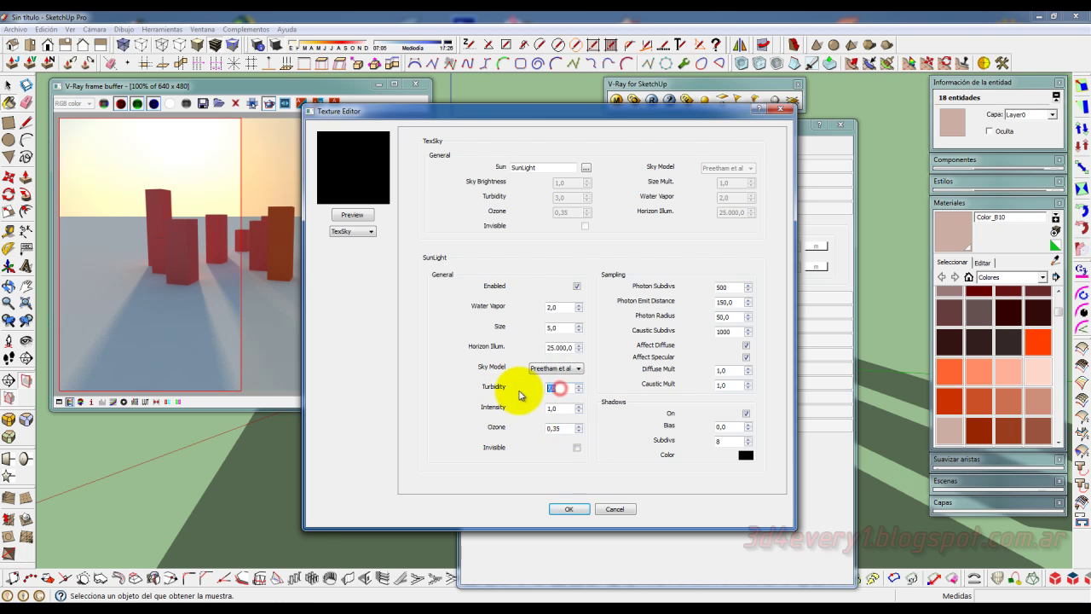
type("1")
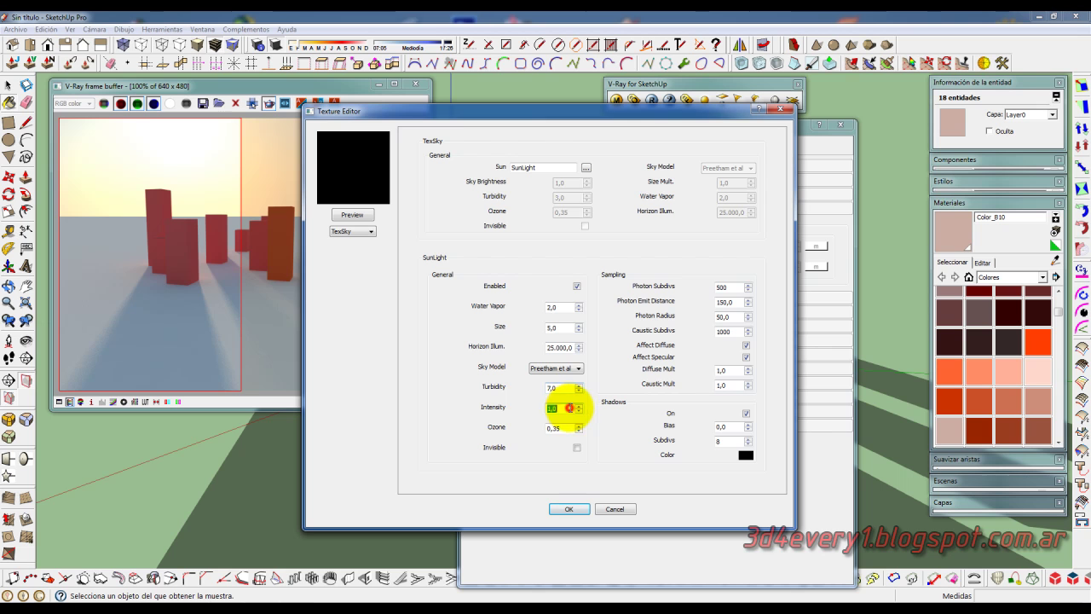
left_click(579, 389)
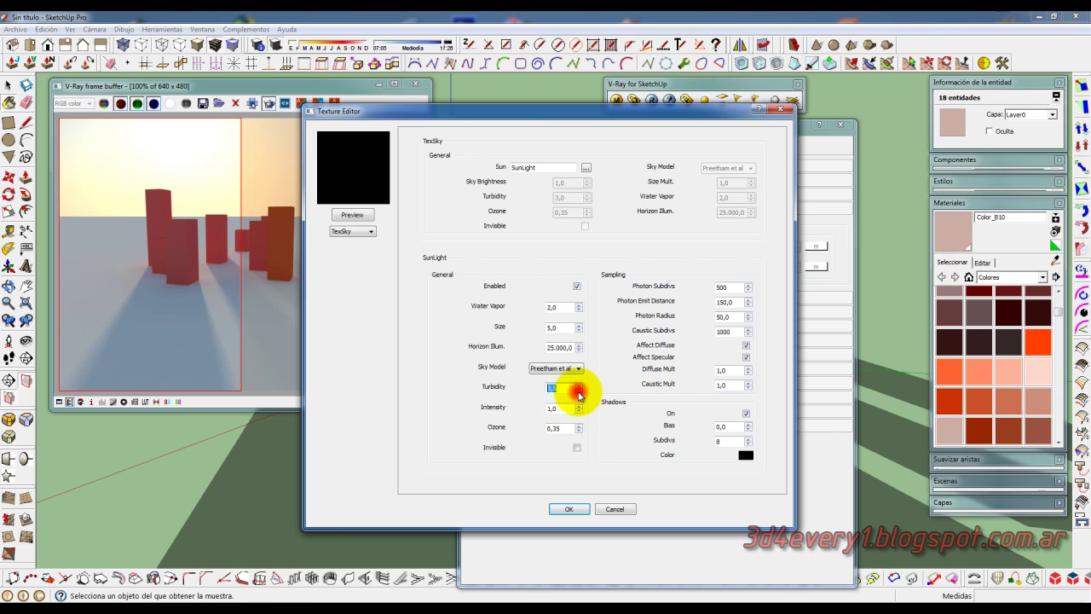
left_click(579, 391)
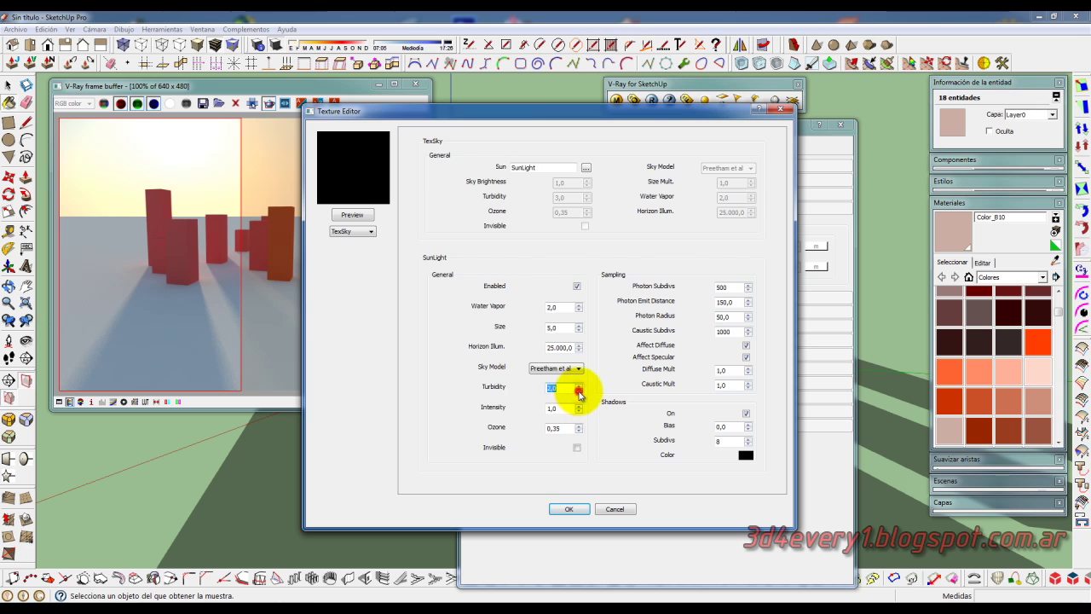
double_click(553, 408)
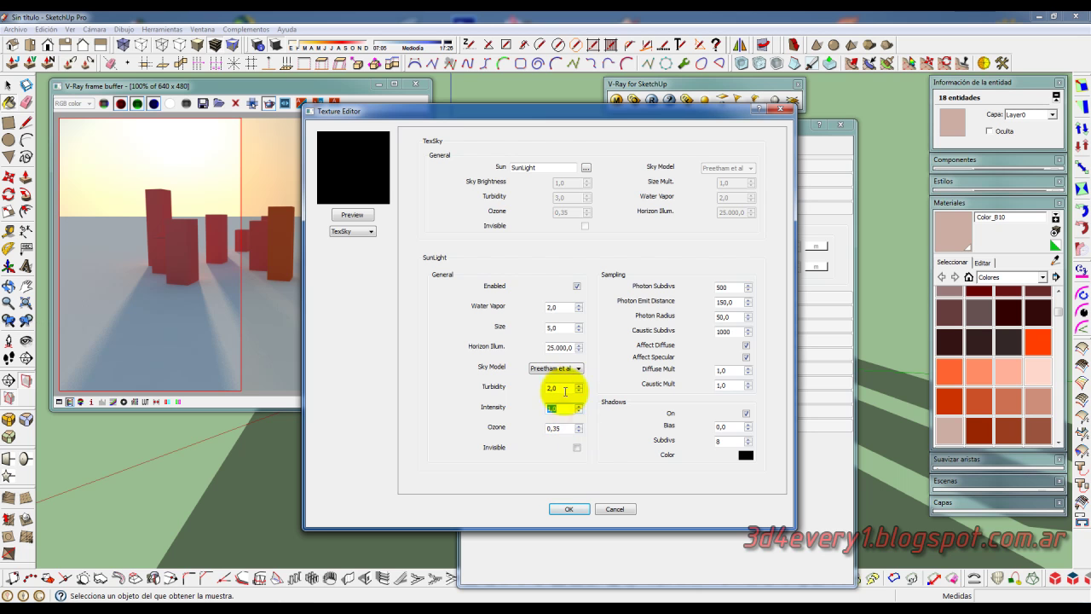
left_click(568, 509)
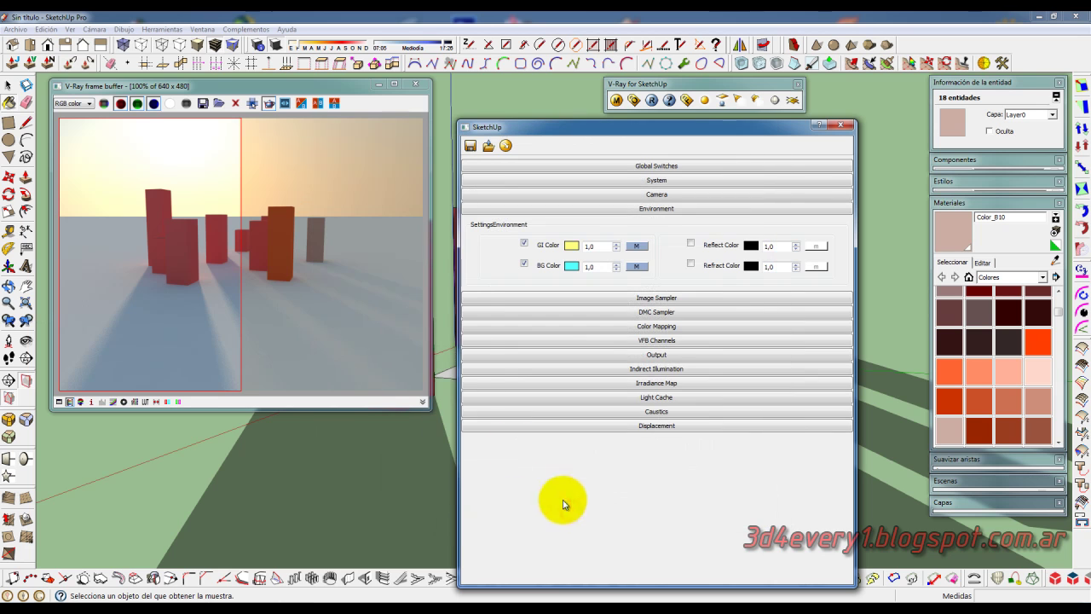
left_click(651, 100)
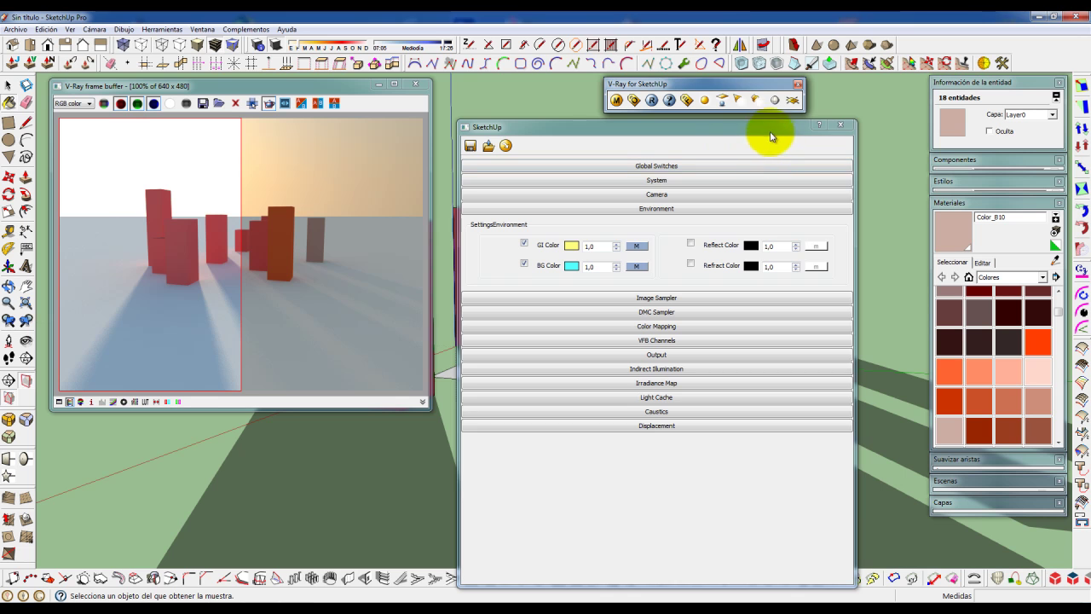
Close the V-Ray options, orbit the model to view the boxes from another side and render the left half of the image
left_click_drag(766, 130, 748, 127)
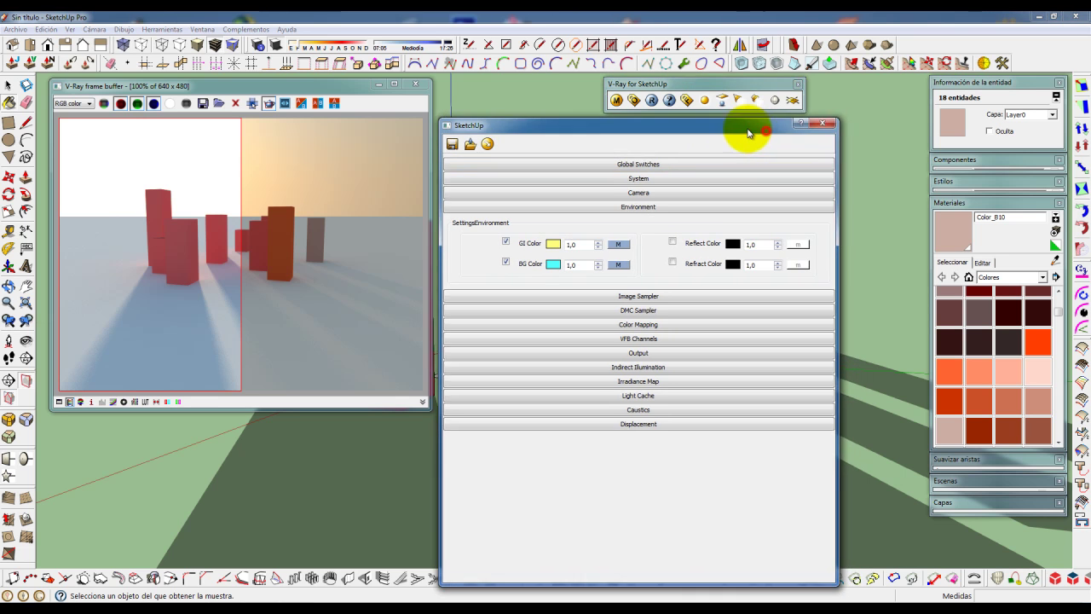
left_click(825, 126)
mouse_move(560, 305)
middle_mouse_down()
mouse_move(676, 319)
mouse_move(774, 306)
mouse_move(635, 327)
middle_mouse_up()
middle_click_drag(551, 376, 579, 378)
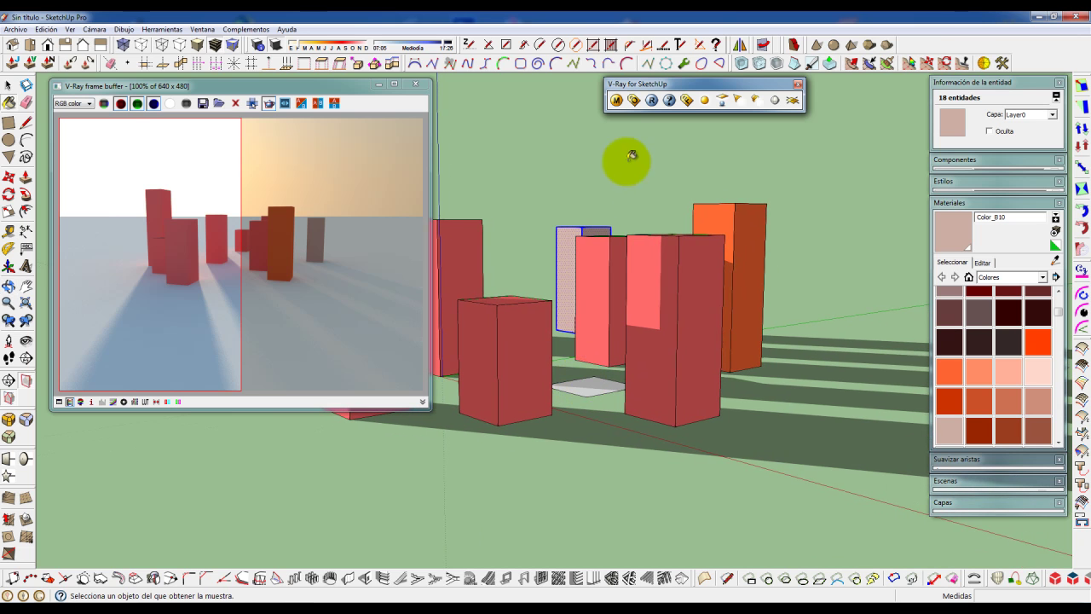
left_click(651, 99)
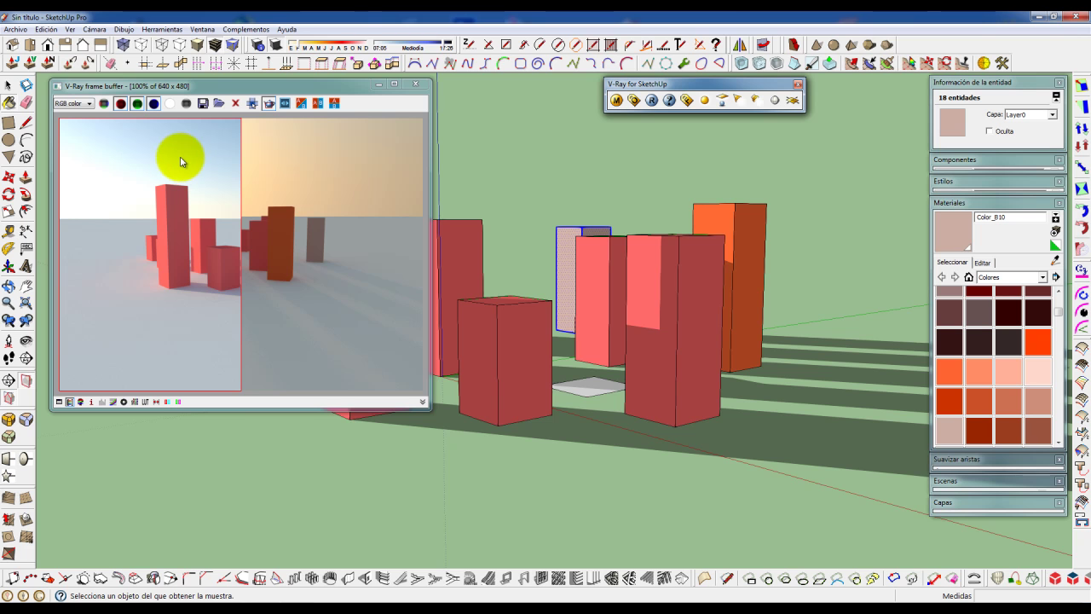
Mark the right half as the render region, change the SunLight Turbidity in the BG Color sky texture and render that half
mouse_move(316, 86)
left_mouse_down()
mouse_move(341, 80)
mouse_move(321, 88)
left_mouse_up()
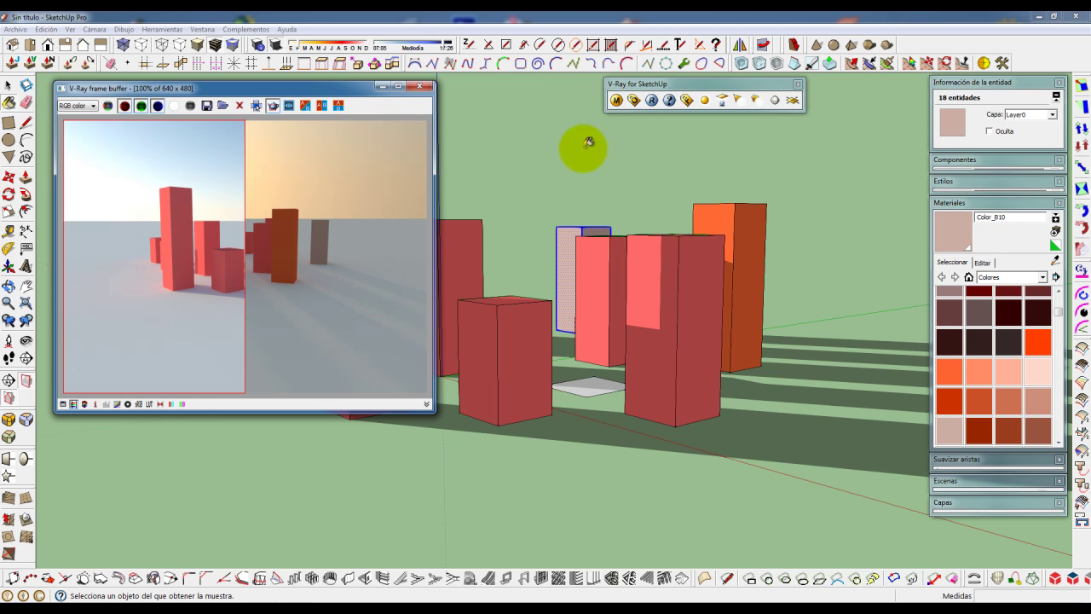
left_click_drag(423, 123, 245, 422)
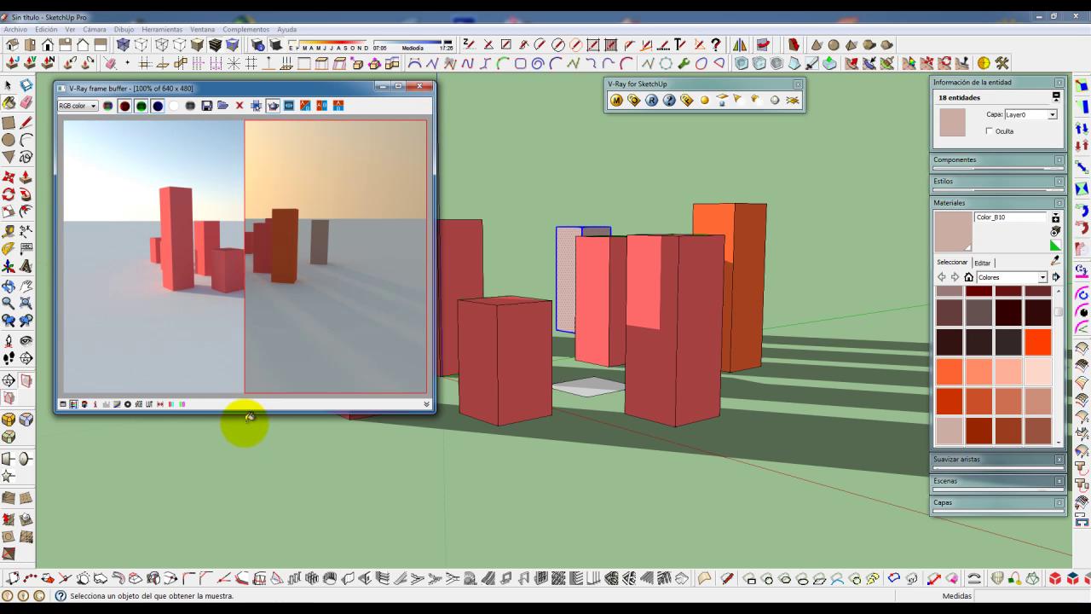
left_click(634, 101)
left_click(621, 264)
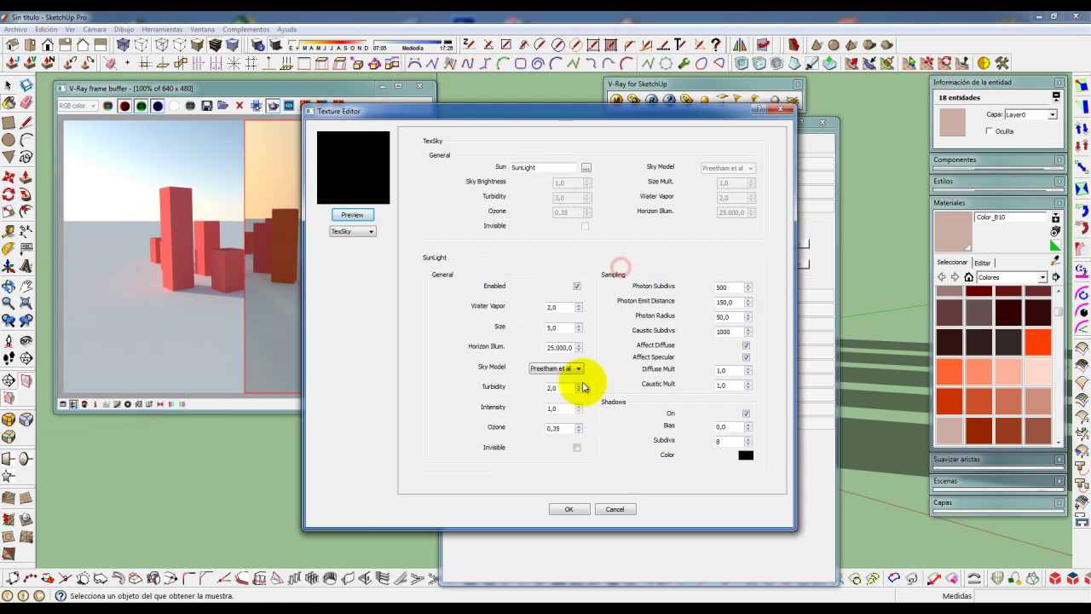
left_click(580, 390)
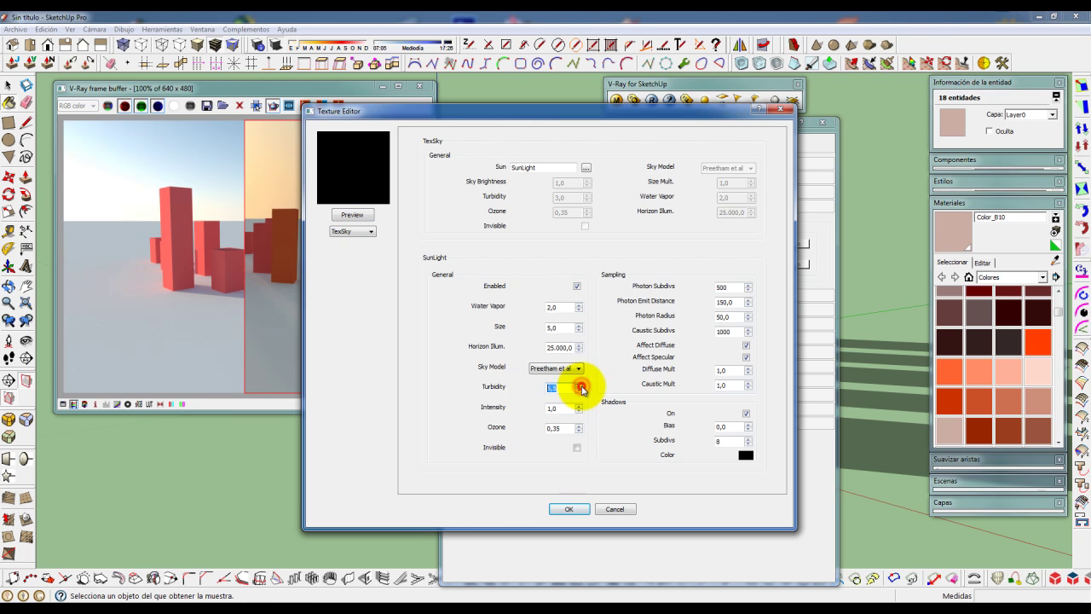
left_click(568, 509)
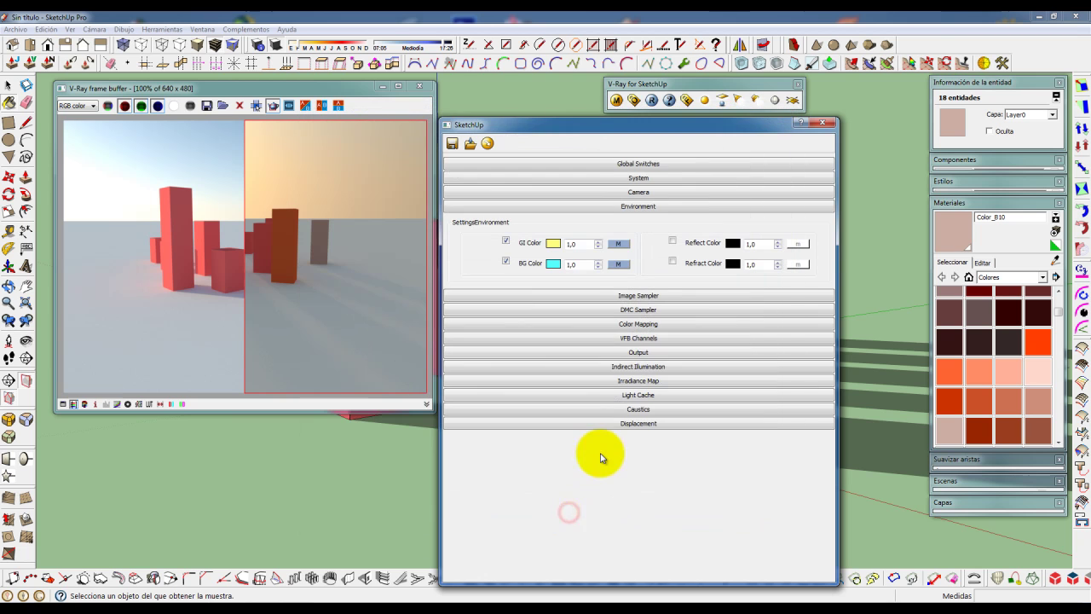
left_click(651, 100)
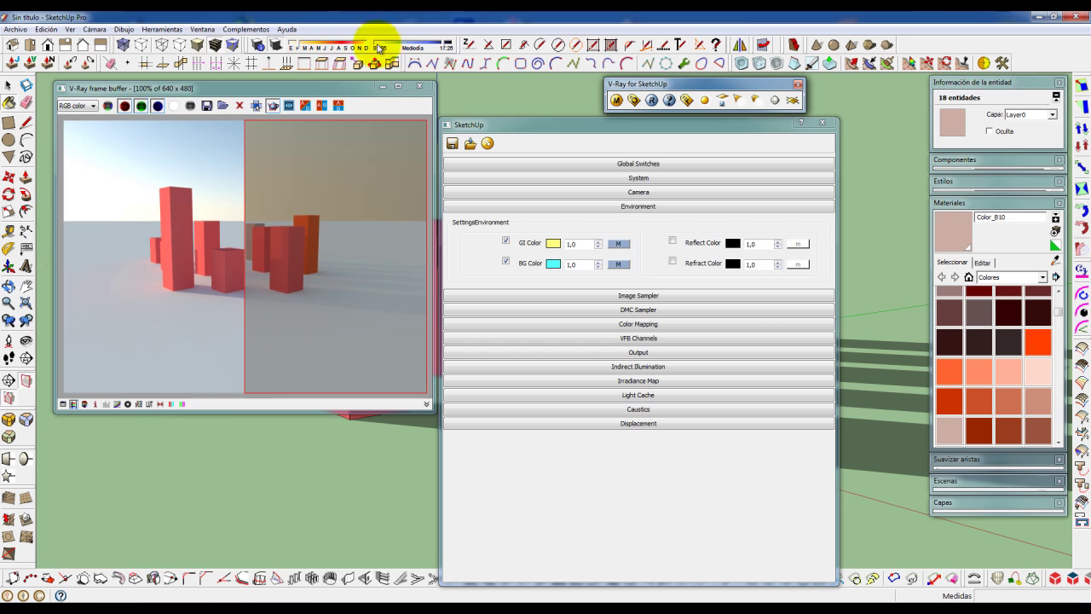
left_click(302, 63)
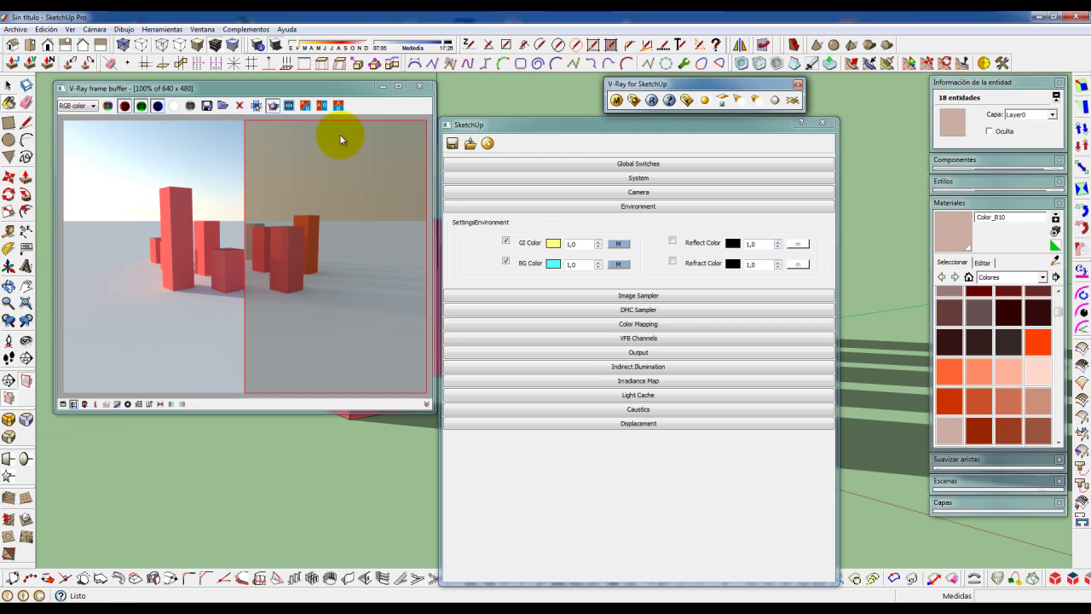
left_click_drag(334, 90, 325, 88)
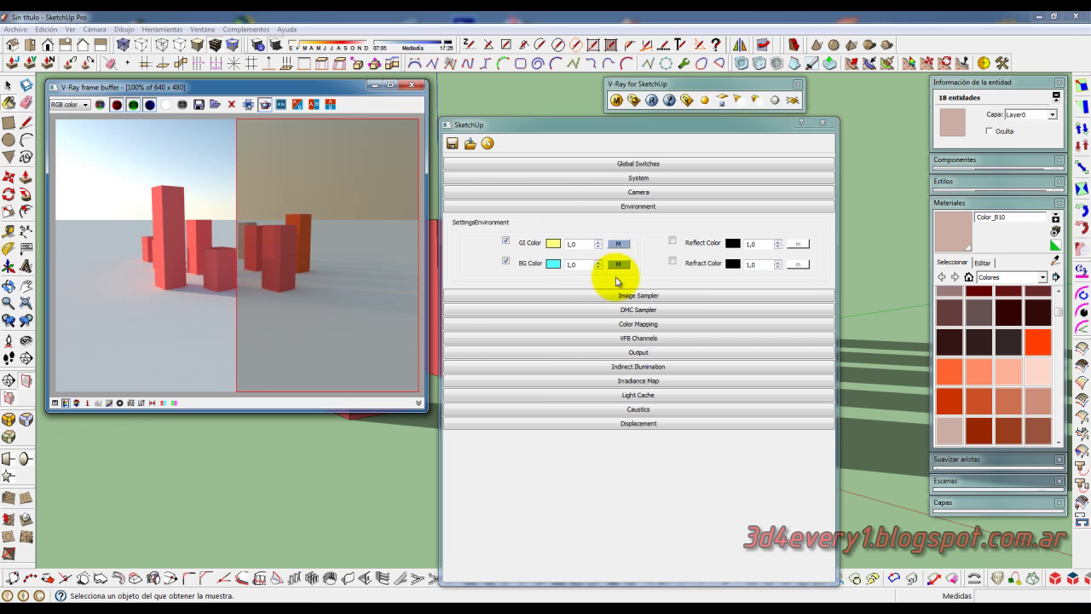
left_click(618, 243)
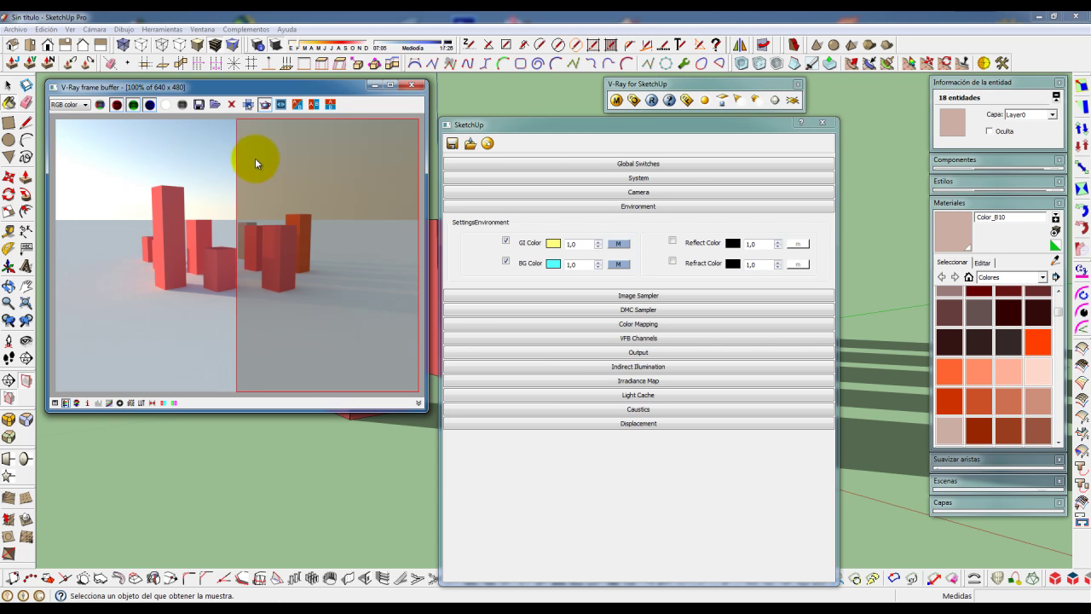
left_click_drag(563, 127, 560, 114)
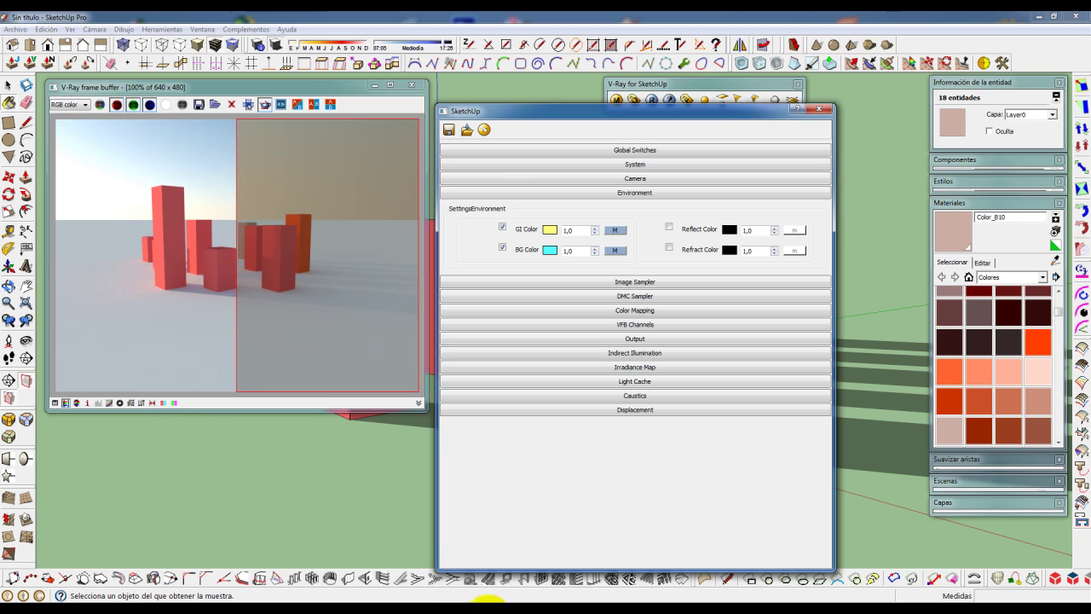
left_click(275, 608)
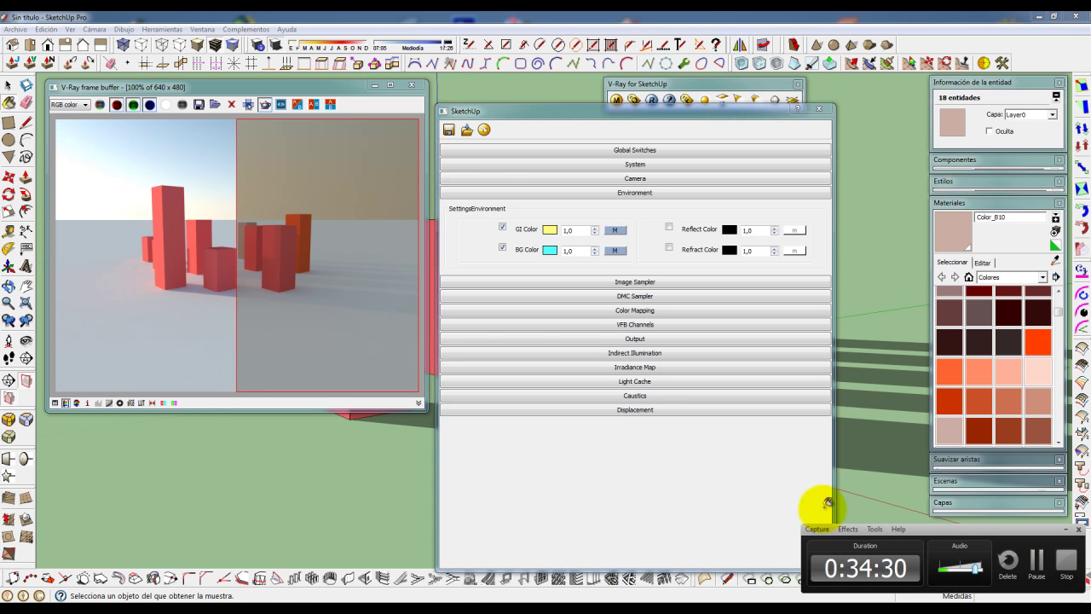